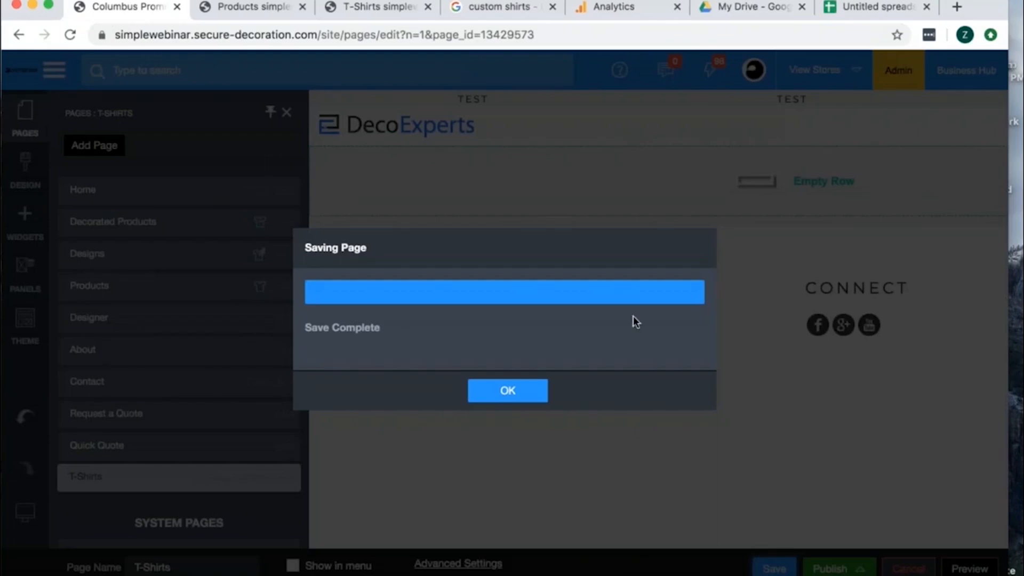
- Dismiss the completed save message and add another single-column row to the T-Shirts page
{"action": "left_click", "coordinate": [520, 391]}
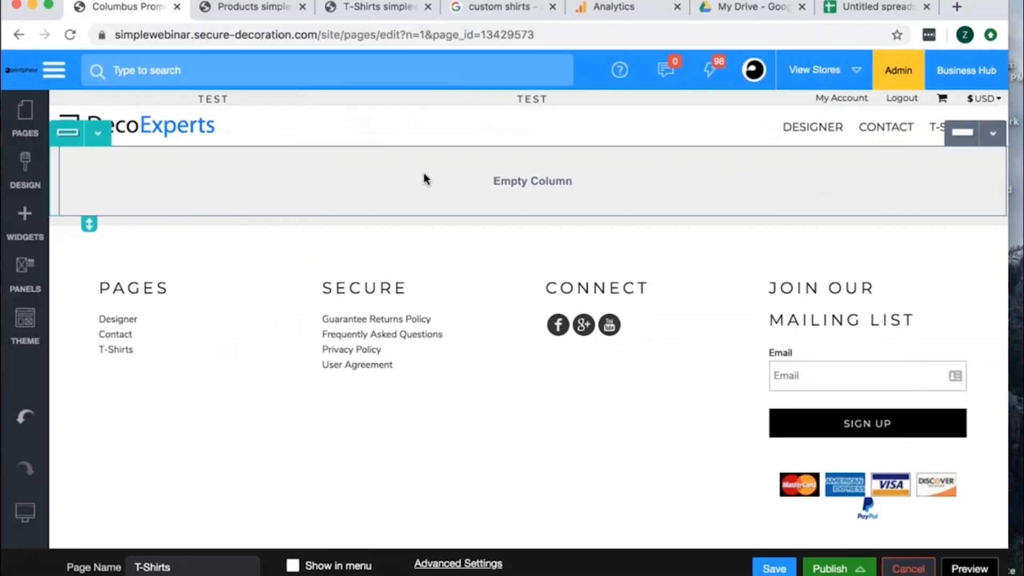
{"action": "left_click", "coordinate": [25, 224]}
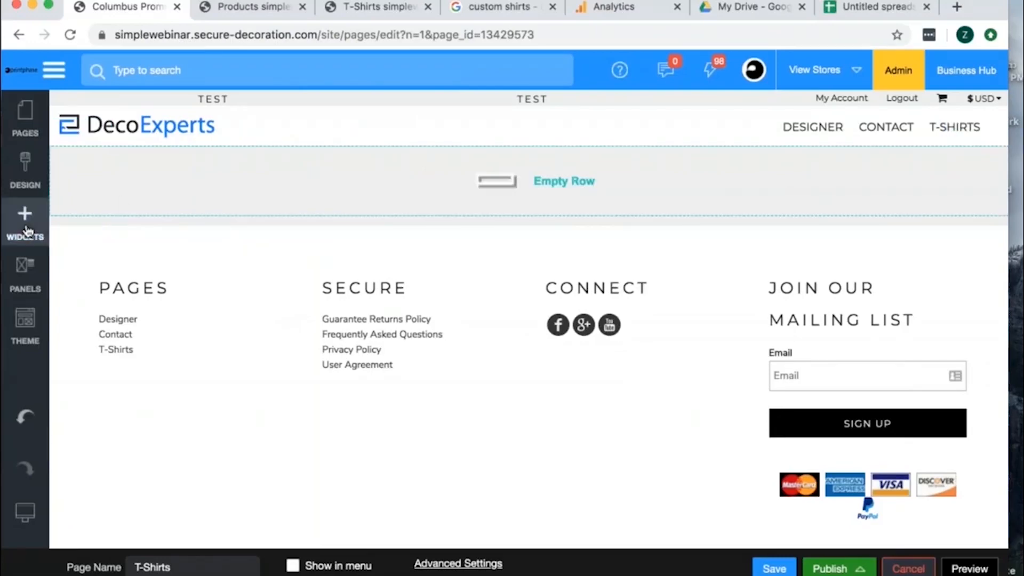
{"action": "left_click_drag", "start_coordinate": [196, 367], "coordinate": [399, 180]}
- Add a Page Title widget with automatic title to the upper empty row and set its alignment to Center
{"action": "left_click", "coordinate": [98, 134]}
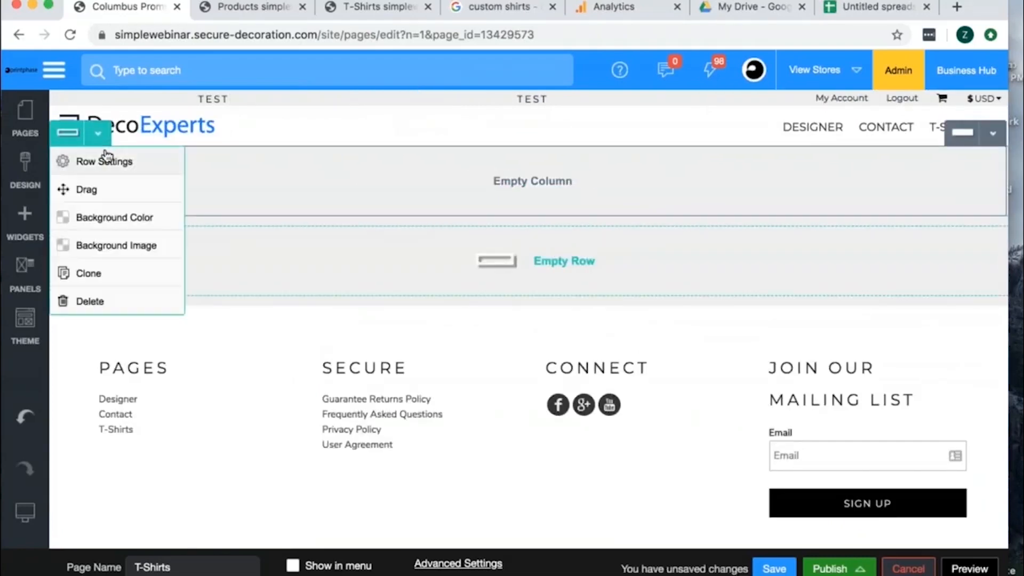
{"action": "left_click", "coordinate": [25, 218]}
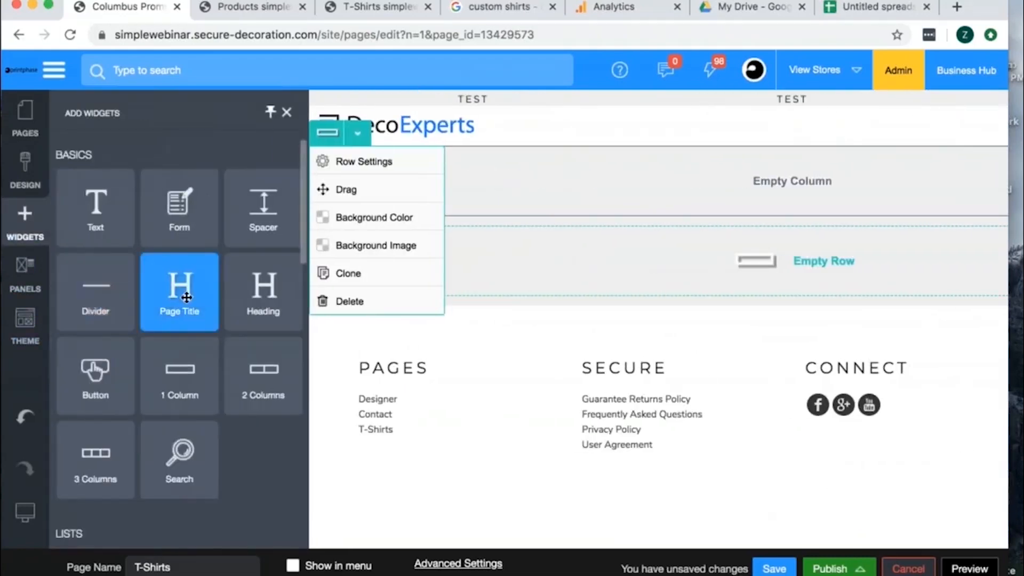
{"action": "left_click_drag", "start_coordinate": [447, 237], "coordinate": [442, 180]}
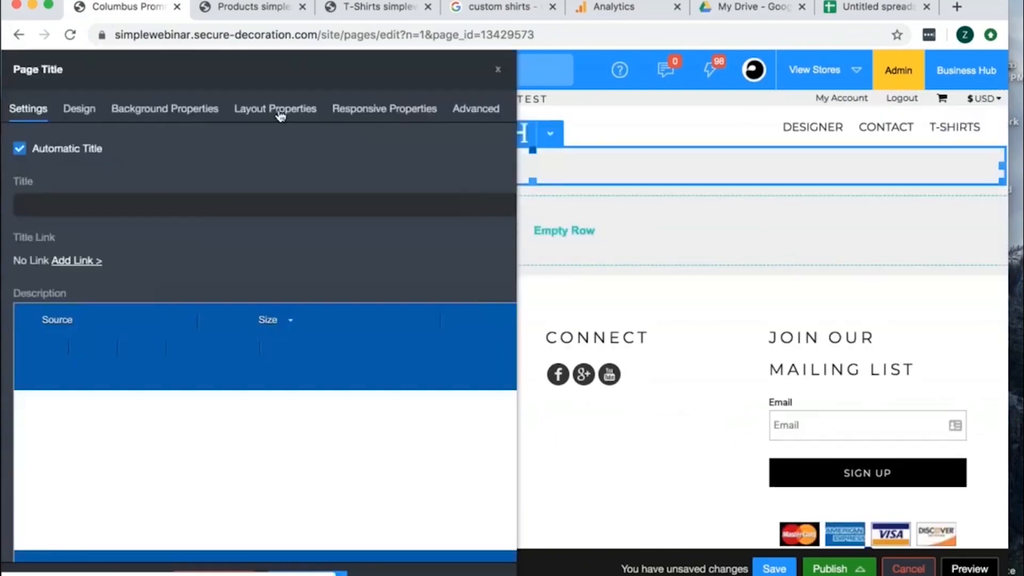
{"action": "left_click", "coordinate": [280, 111]}
{"action": "left_click", "coordinate": [76, 197]}
{"action": "left_click", "coordinate": [71, 248]}
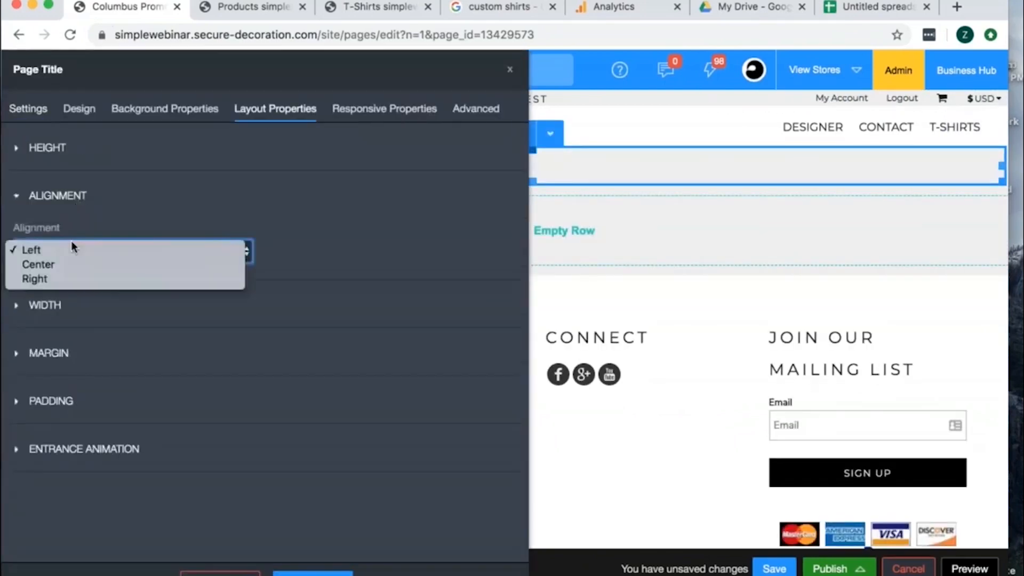
{"action": "left_click", "coordinate": [73, 264]}
- Style the page title with size 24, line height 1.5, weight 600 and letter spacing 0.07, and apply the settings
{"action": "left_click", "coordinate": [79, 108]}
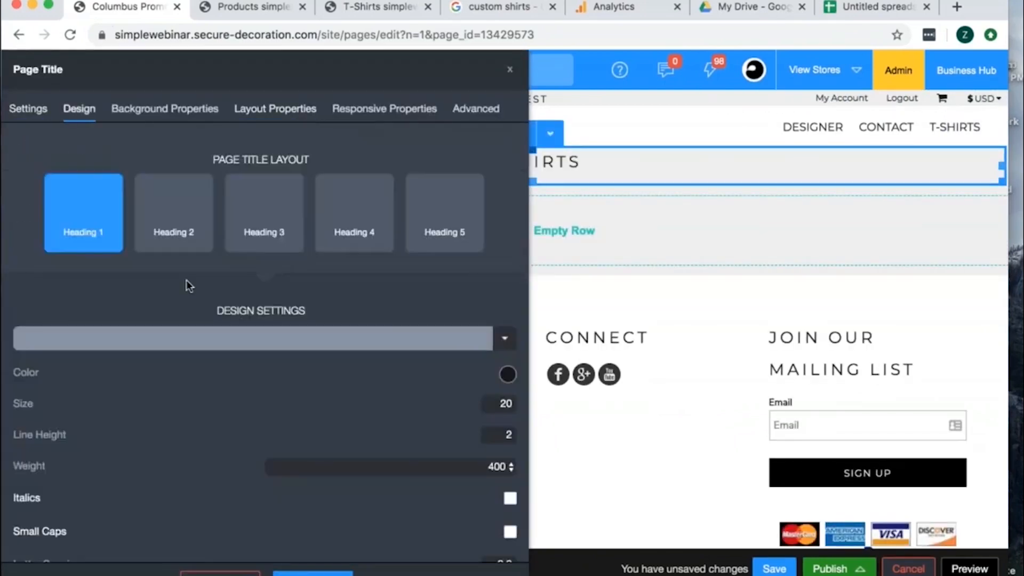
{"action": "left_click_drag", "start_coordinate": [80, 403], "coordinate": [92, 403]}
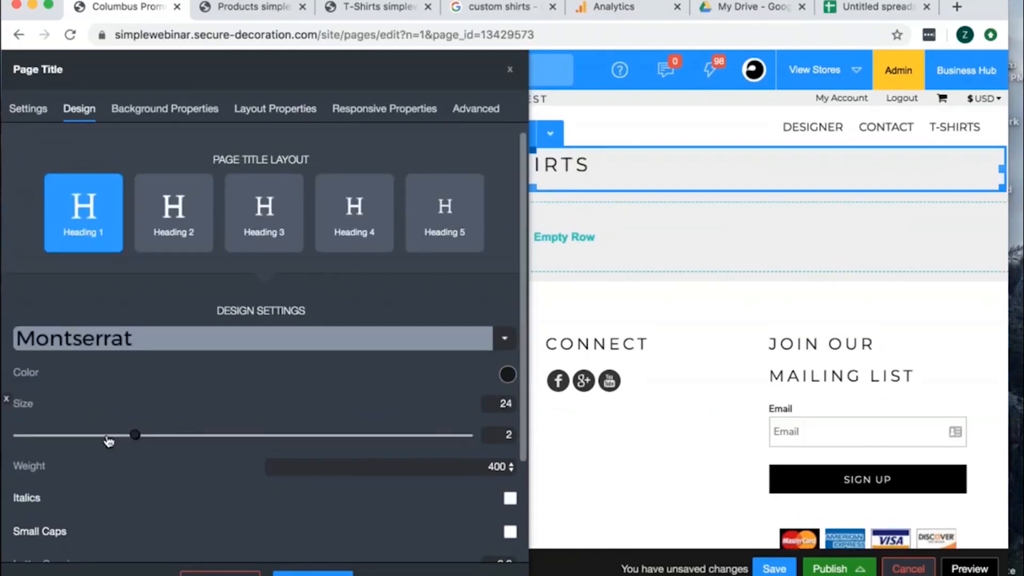
{"action": "left_click_drag", "start_coordinate": [109, 440], "coordinate": [95, 444]}
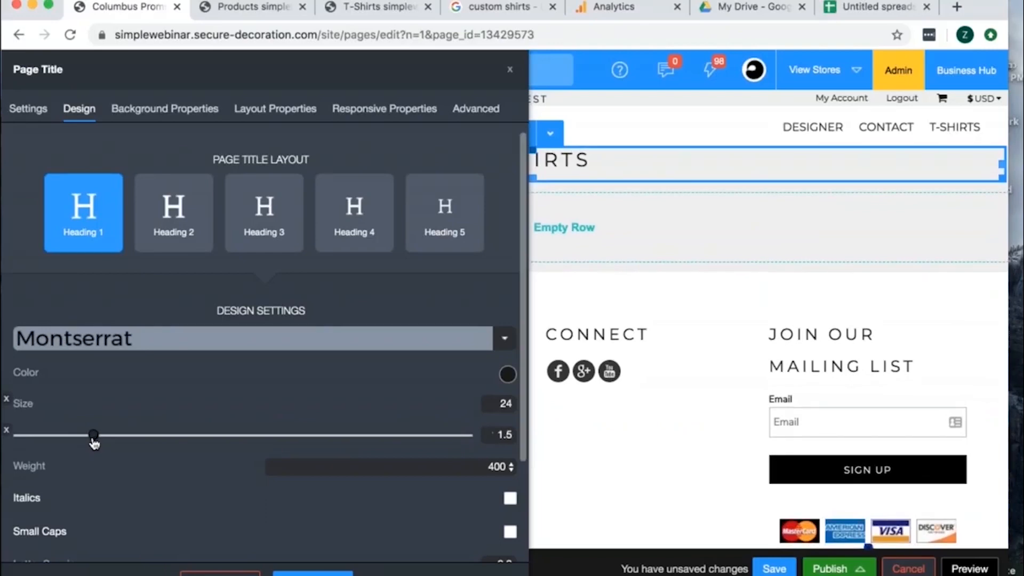
{"action": "left_click", "coordinate": [299, 465]}
{"action": "left_click", "coordinate": [302, 494]}
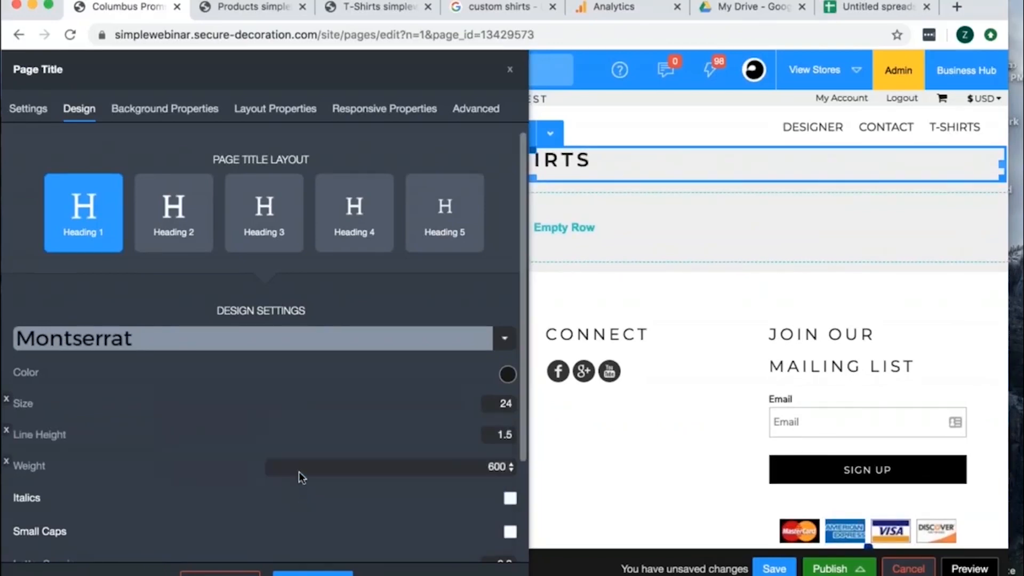
{"action": "scroll", "coordinate": [299, 472], "scroll_direction": "down", "scroll_amount": 3}
{"action": "mouse_move", "coordinate": [206, 488]}
{"action": "left_click_drag", "start_coordinate": [209, 485], "coordinate": [172, 485]}
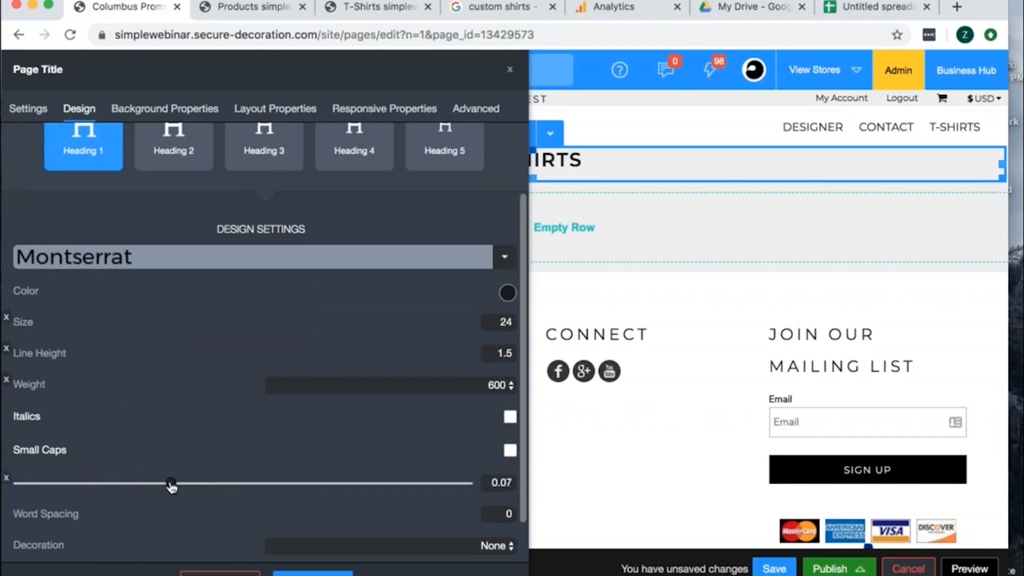
{"action": "scroll", "coordinate": [239, 533], "scroll_direction": "down", "scroll_amount": 1}
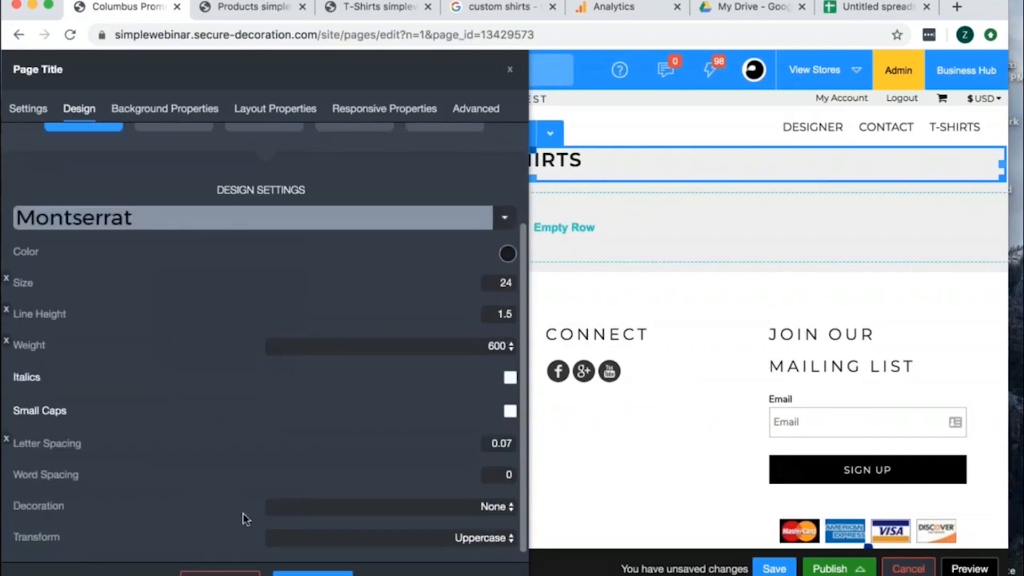
{"action": "left_click", "coordinate": [312, 574]}
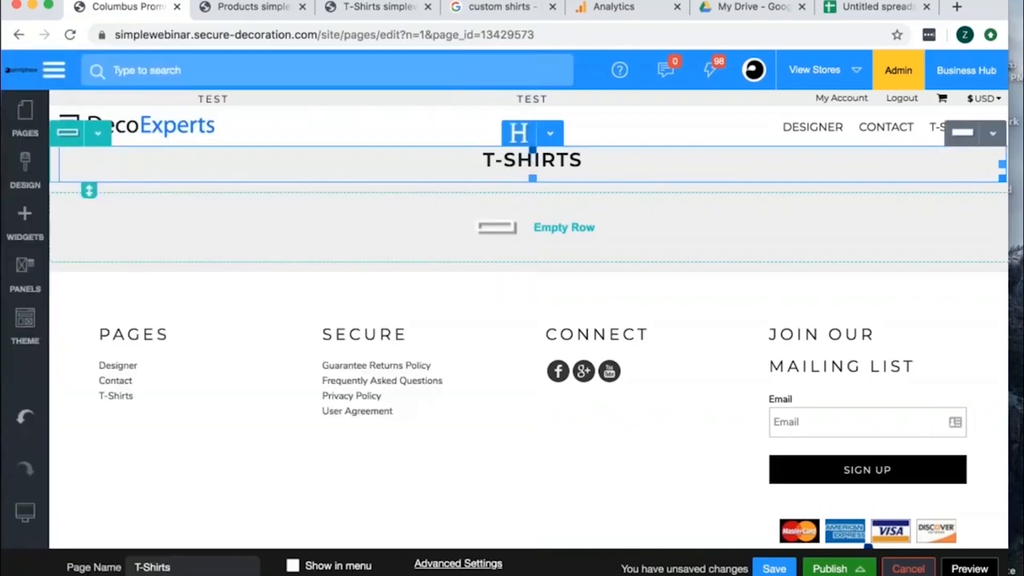
{"action": "left_click", "coordinate": [100, 134]}
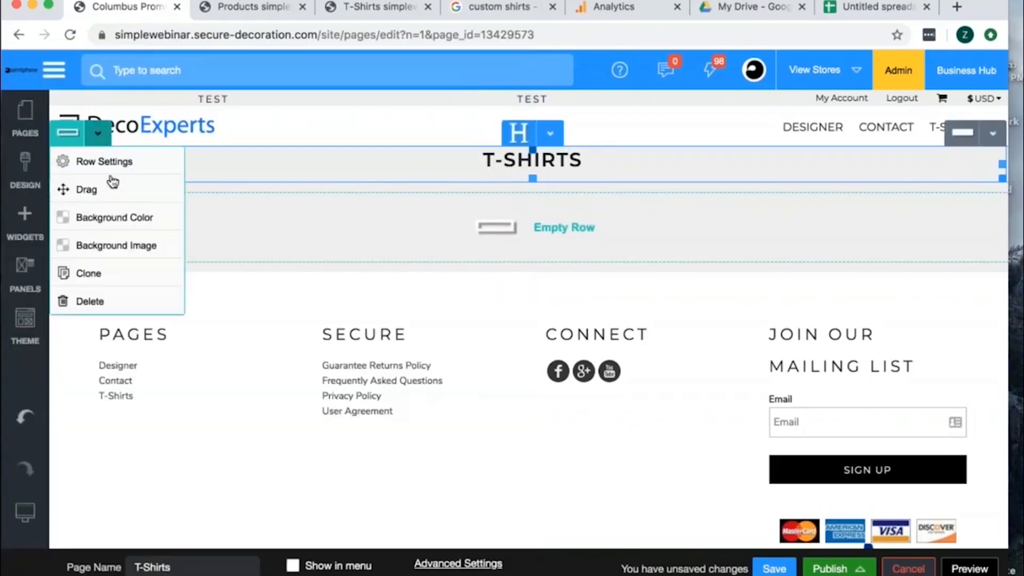
{"action": "left_click", "coordinate": [117, 246]}
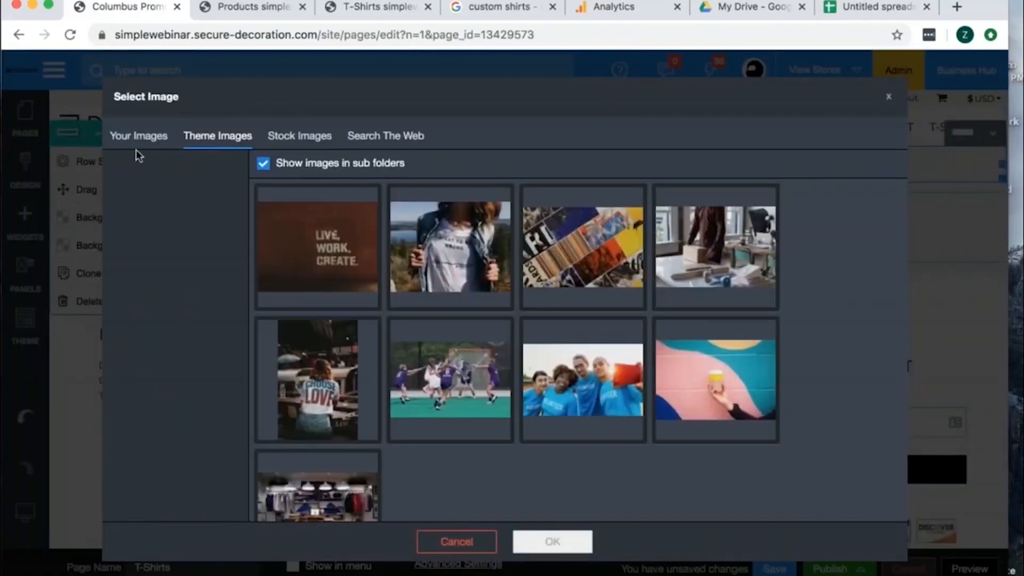
{"action": "left_click", "coordinate": [137, 150]}
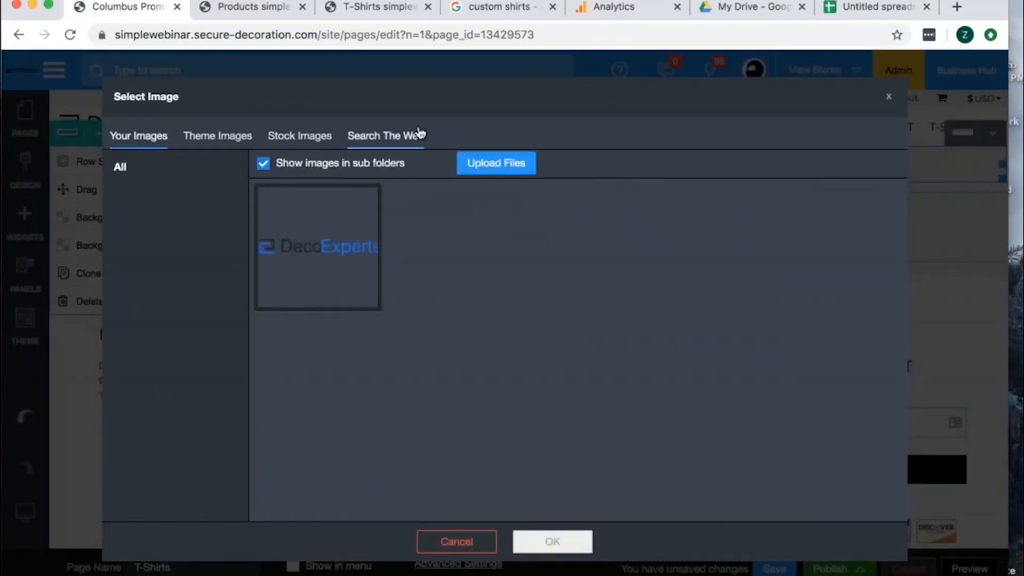
{"action": "left_click", "coordinate": [383, 137]}
{"action": "left_click", "coordinate": [299, 136]}
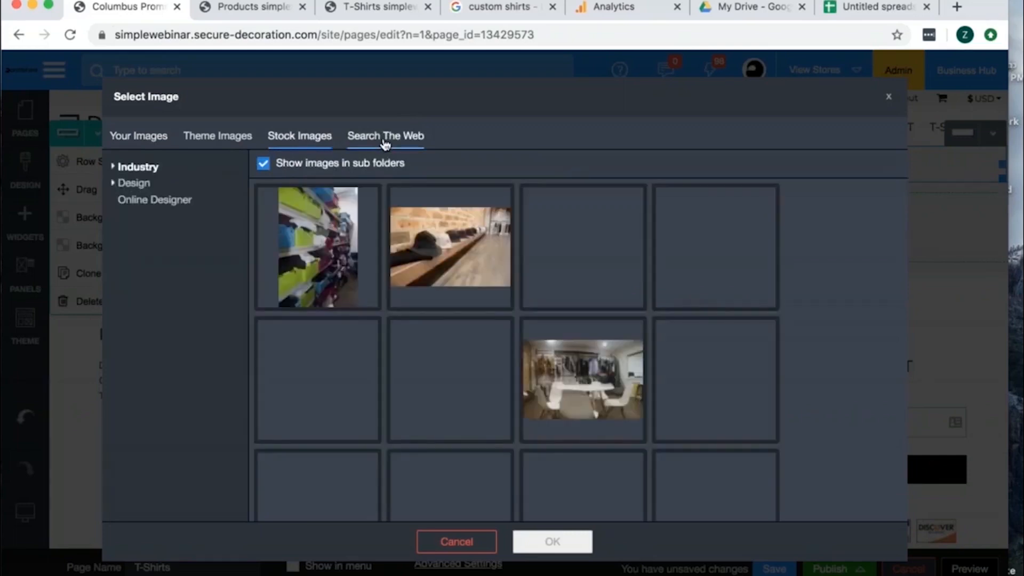
{"action": "left_click", "coordinate": [457, 542]}
- Give the page title's row a custom dark navy blue background color
{"action": "left_click", "coordinate": [97, 133]}
{"action": "left_click", "coordinate": [71, 217]}
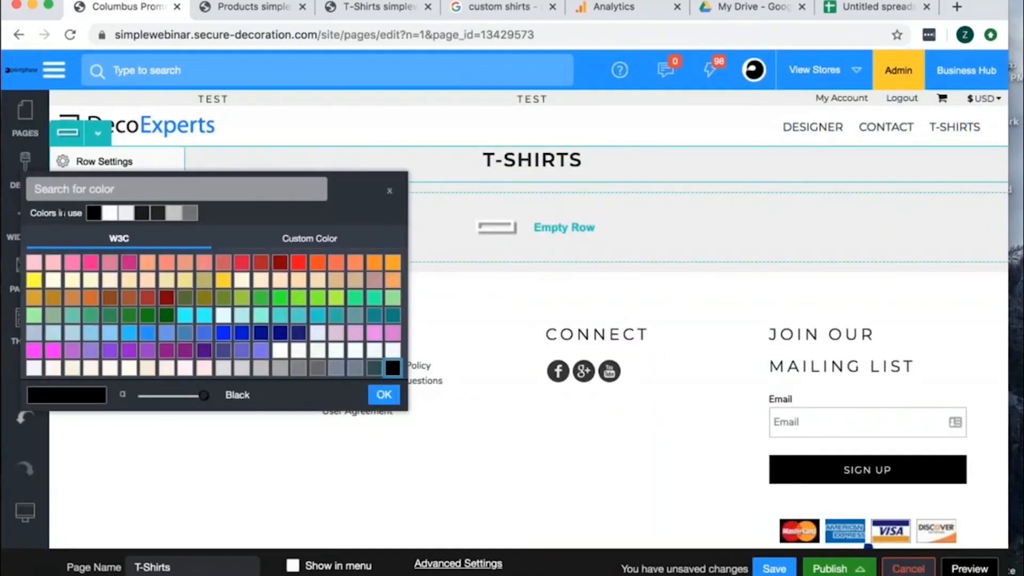
{"action": "left_click", "coordinate": [302, 244]}
{"action": "left_click_drag", "start_coordinate": [308, 261], "coordinate": [326, 270]}
{"action": "left_click_drag", "start_coordinate": [117, 322], "coordinate": [117, 328]}
{"action": "left_click_drag", "start_coordinate": [310, 262], "coordinate": [306, 262]}
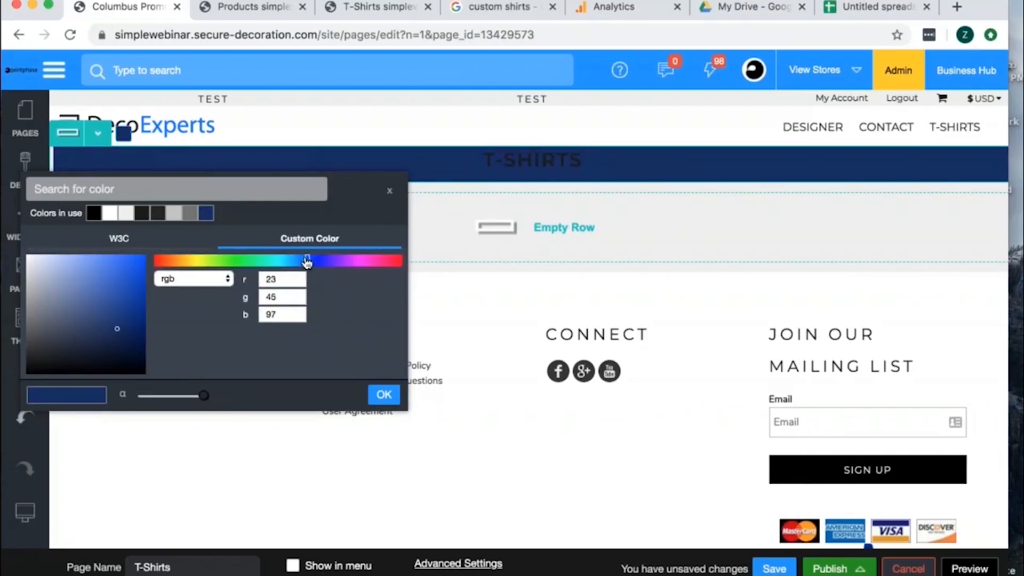
{"action": "mouse_move", "coordinate": [121, 332]}
{"action": "left_mouse_down"}
{"action": "mouse_move", "coordinate": [110, 338]}
{"action": "mouse_move", "coordinate": [126, 336]}
{"action": "left_mouse_up"}
{"action": "left_click", "coordinate": [383, 395]}
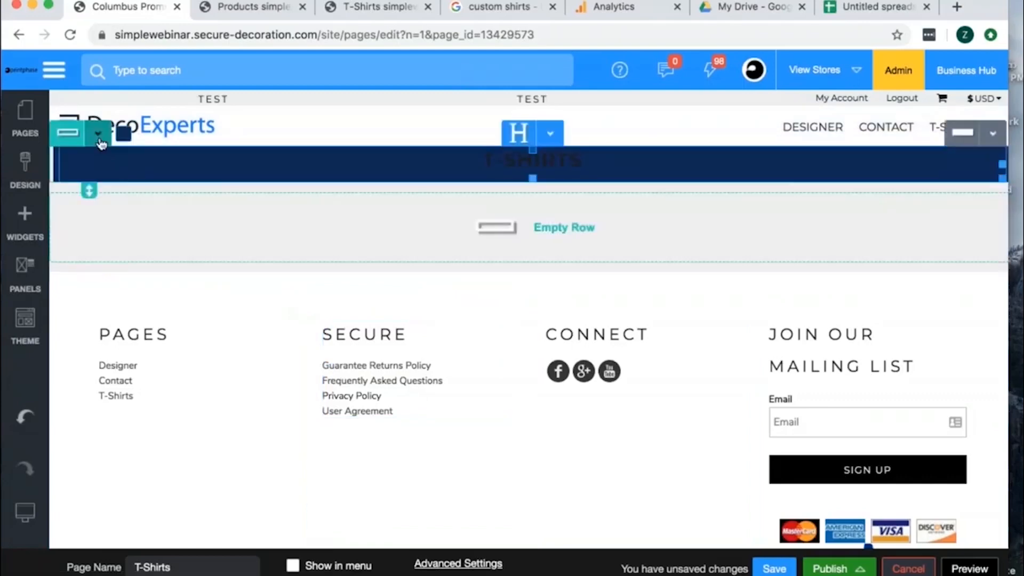
- Change the page title's text color to white and save the page
{"action": "left_click", "coordinate": [549, 133]}
{"action": "left_click", "coordinate": [548, 165]}
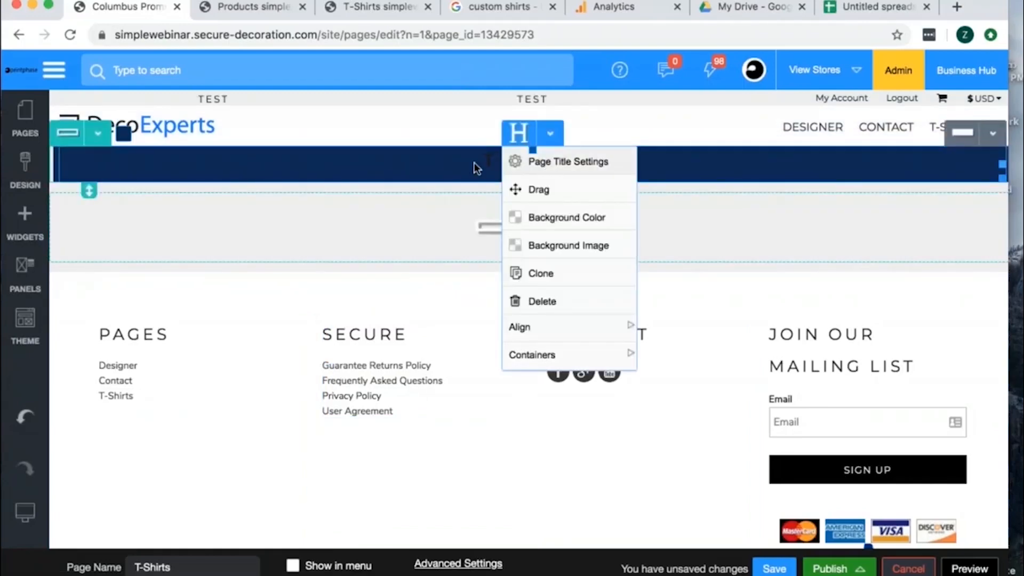
{"action": "left_click", "coordinate": [80, 108]}
{"action": "left_click", "coordinate": [508, 372]}
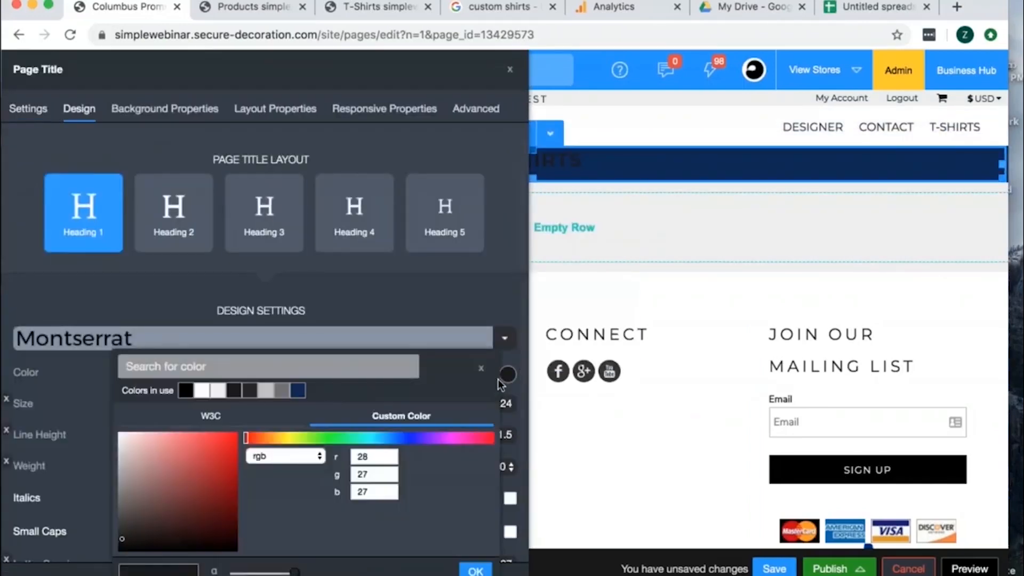
{"action": "left_click", "coordinate": [201, 390]}
{"action": "left_click", "coordinate": [477, 569]}
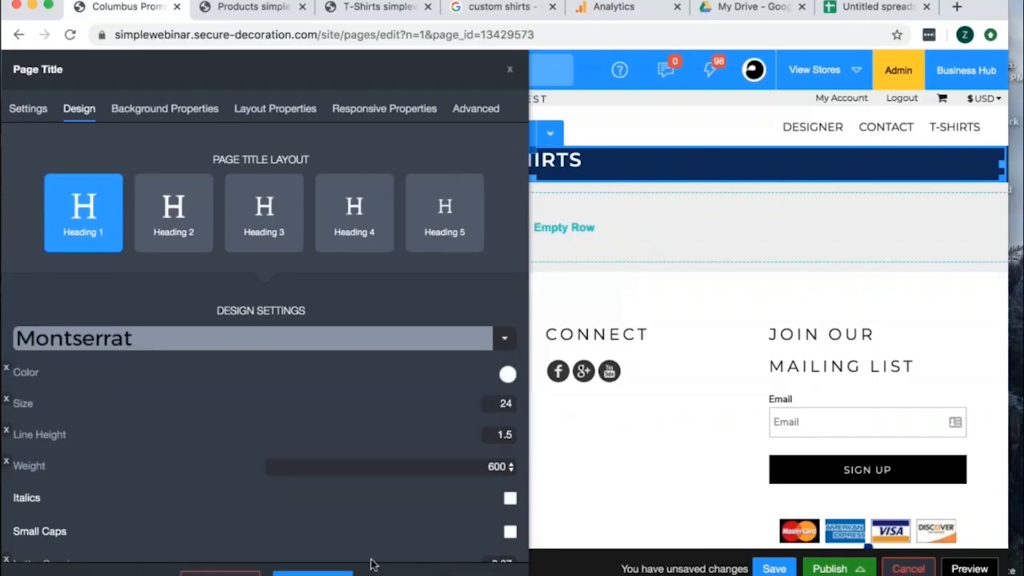
{"action": "left_click", "coordinate": [315, 568]}
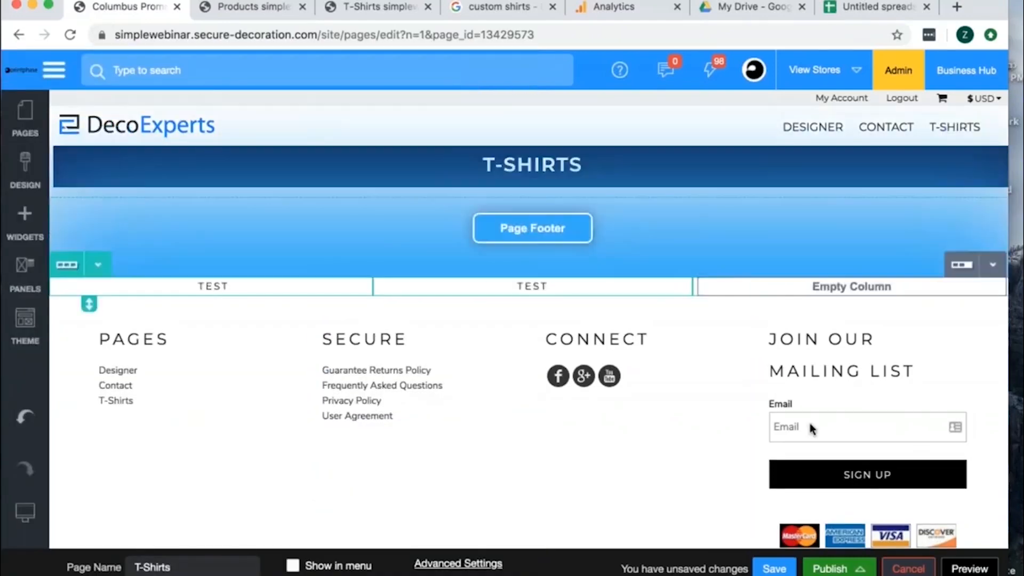
{"action": "left_click", "coordinate": [774, 568]}
{"action": "left_click", "coordinate": [507, 390]}
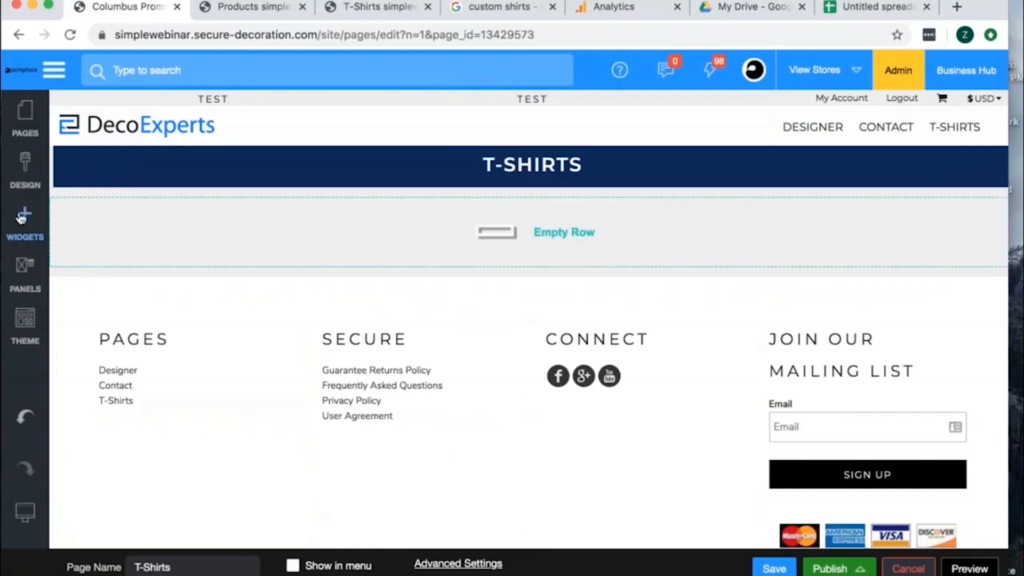
- Add a Blank Product Listing widget to the empty row below the page title
{"action": "left_click", "coordinate": [21, 217]}
{"action": "scroll", "coordinate": [179, 363], "scroll_direction": "down", "scroll_amount": 4}
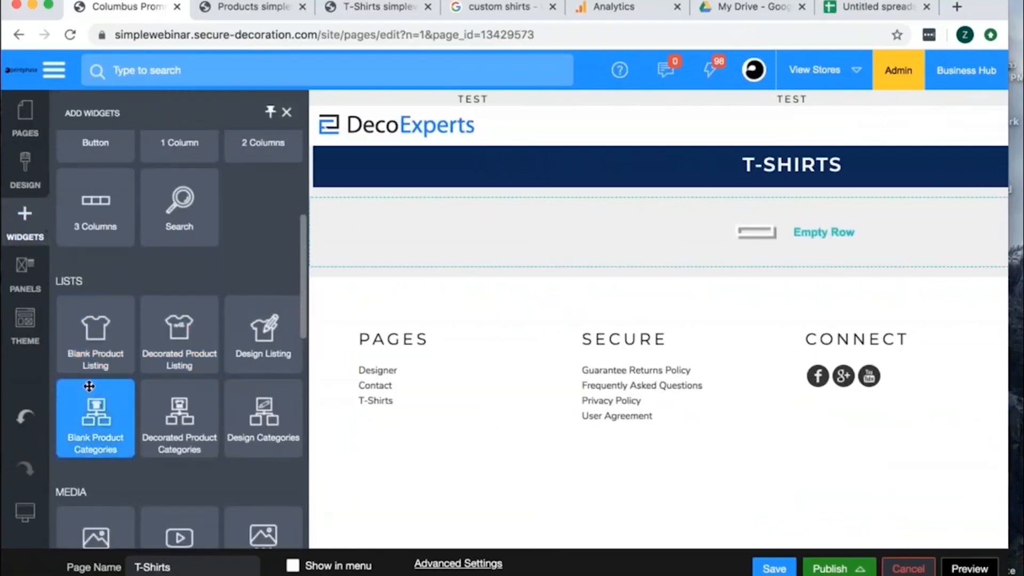
{"action": "left_click_drag", "start_coordinate": [80, 336], "coordinate": [455, 226]}
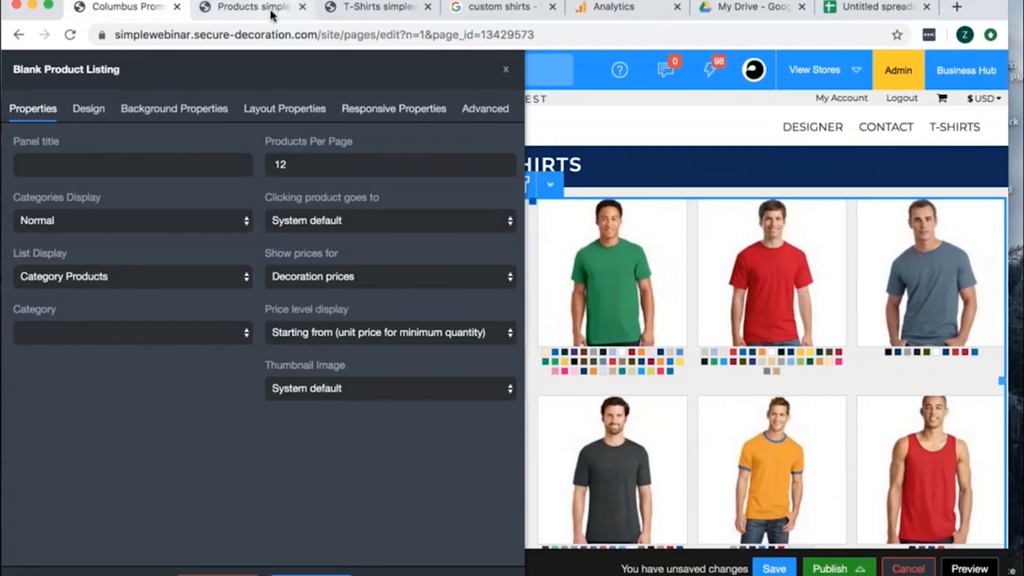
- Check the existing products page for reference and set the listing's categories display to Display Categories as Tabs
{"action": "left_click", "coordinate": [255, 7]}
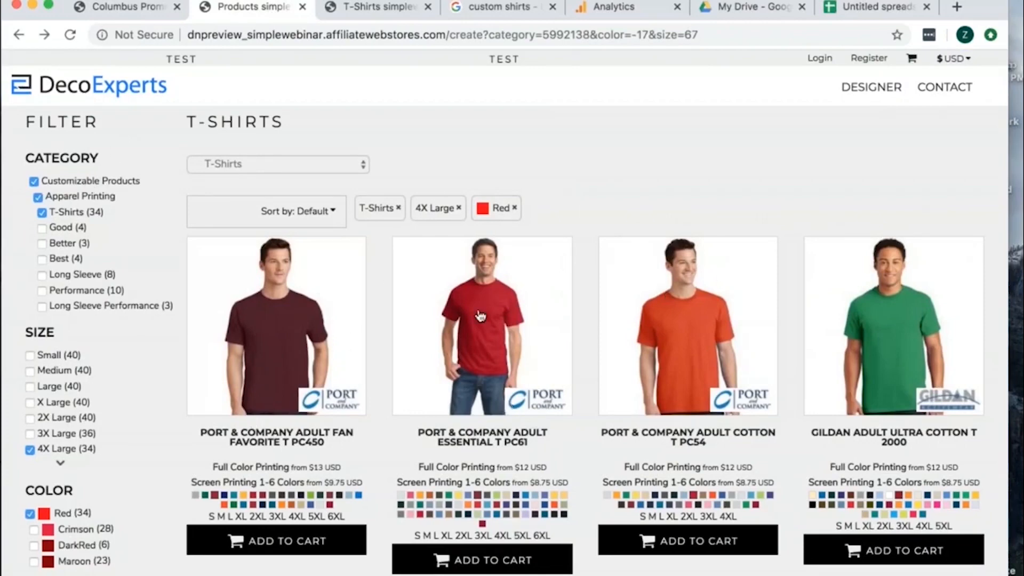
{"action": "left_click", "coordinate": [143, 8]}
{"action": "left_click", "coordinate": [117, 218]}
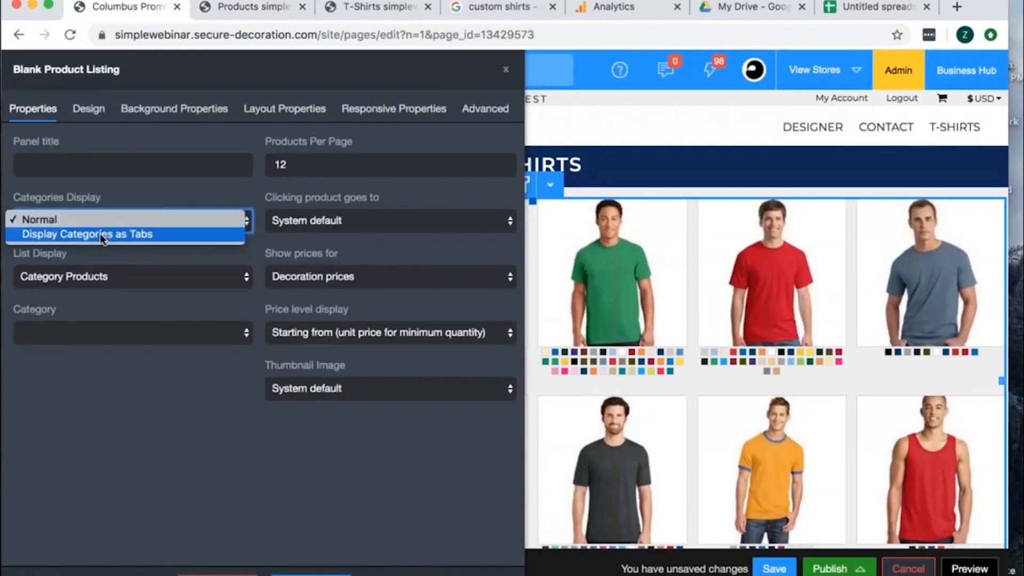
{"action": "left_click", "coordinate": [102, 235]}
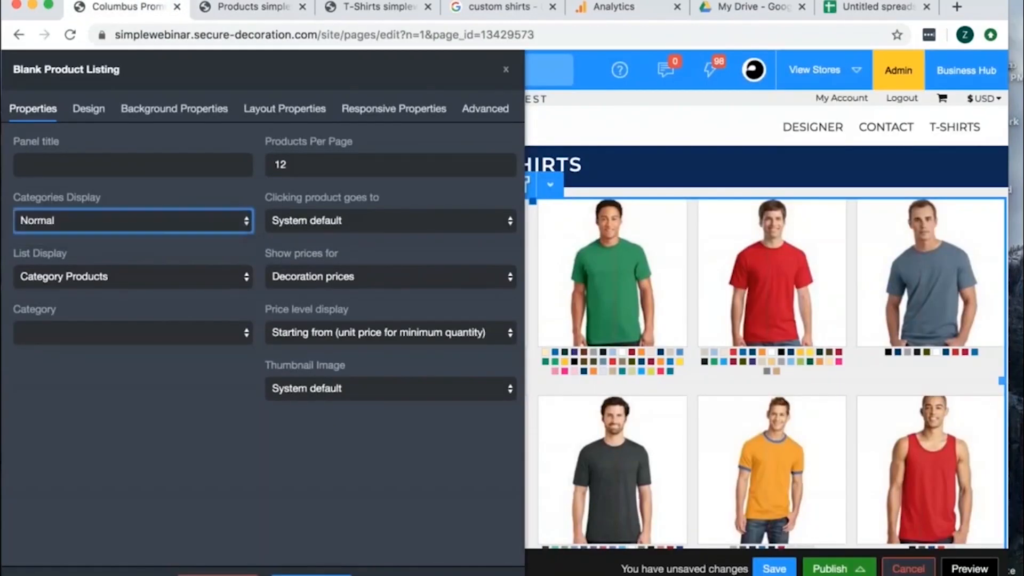
{"action": "left_click", "coordinate": [235, 8]}
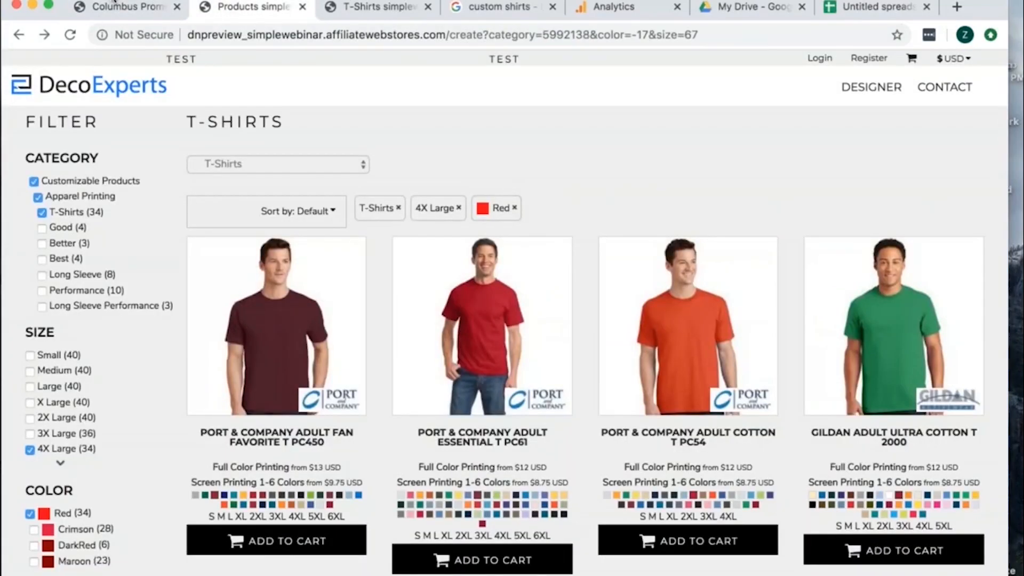
{"action": "left_click", "coordinate": [128, 7]}
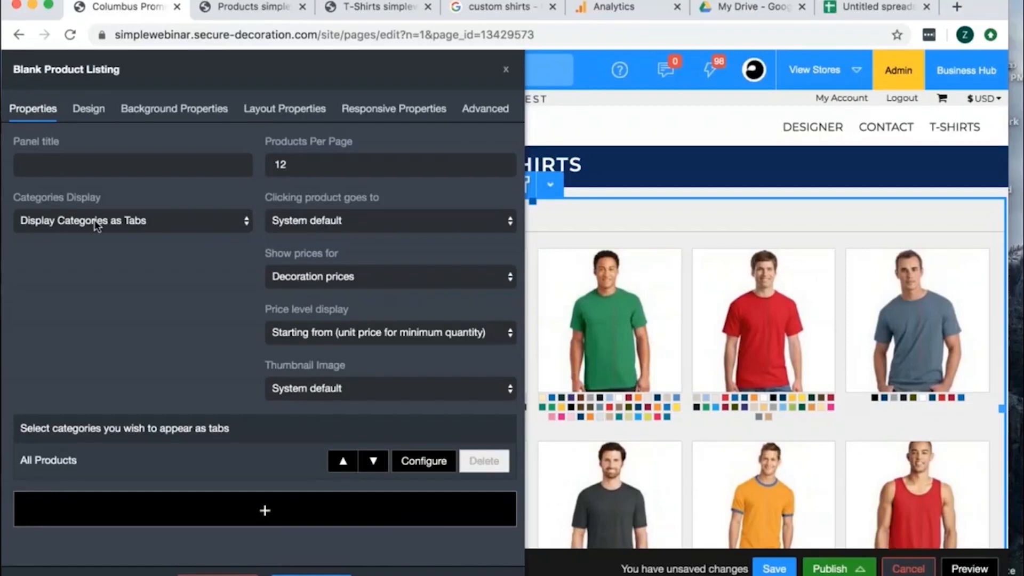
- Add a category tab to the product listing using the Good category under Apparel Printing > T-Shirts
{"action": "left_click", "coordinate": [183, 511]}
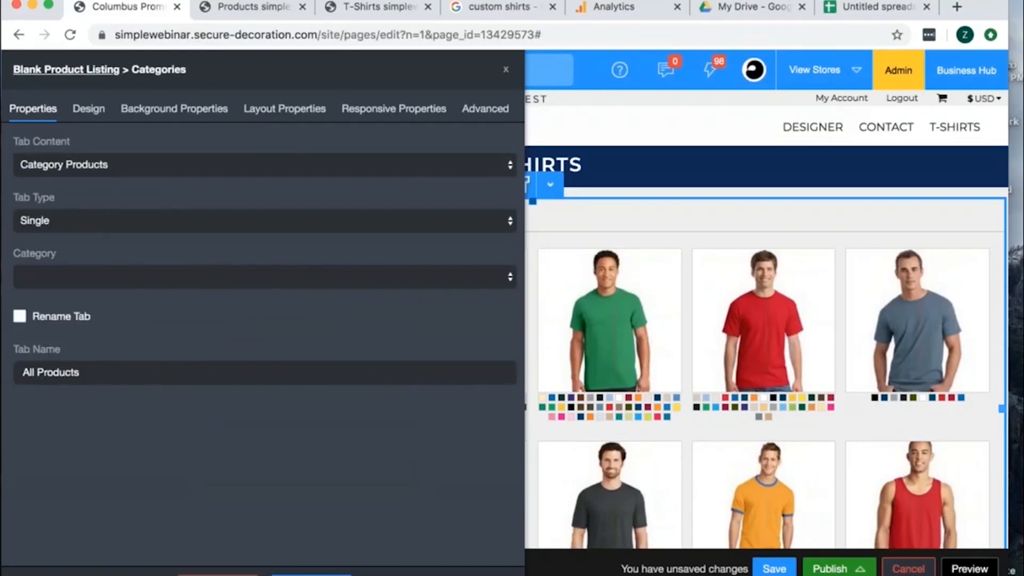
{"action": "left_click", "coordinate": [127, 285]}
{"action": "left_click", "coordinate": [45, 355]}
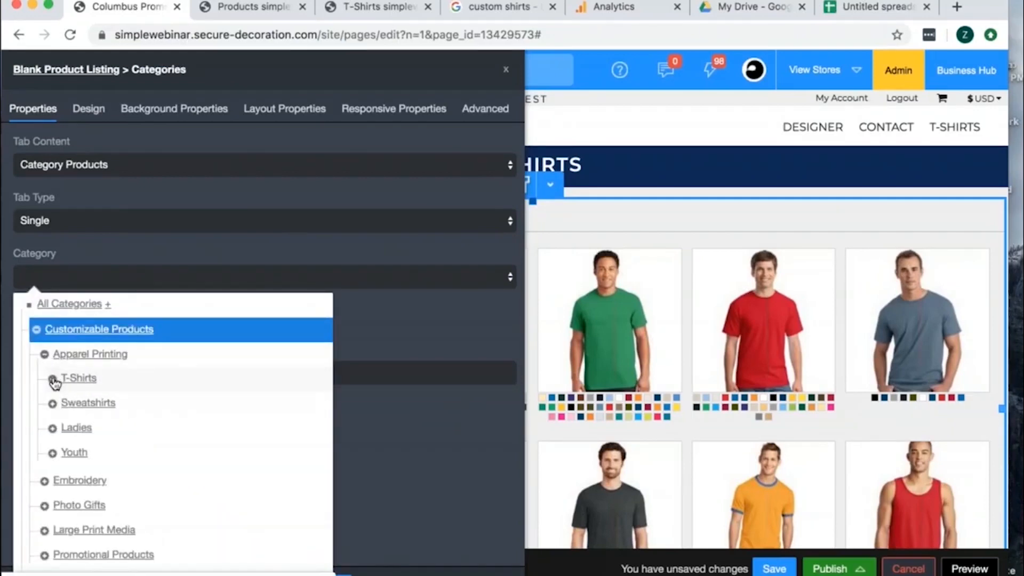
{"action": "left_click", "coordinate": [52, 379]}
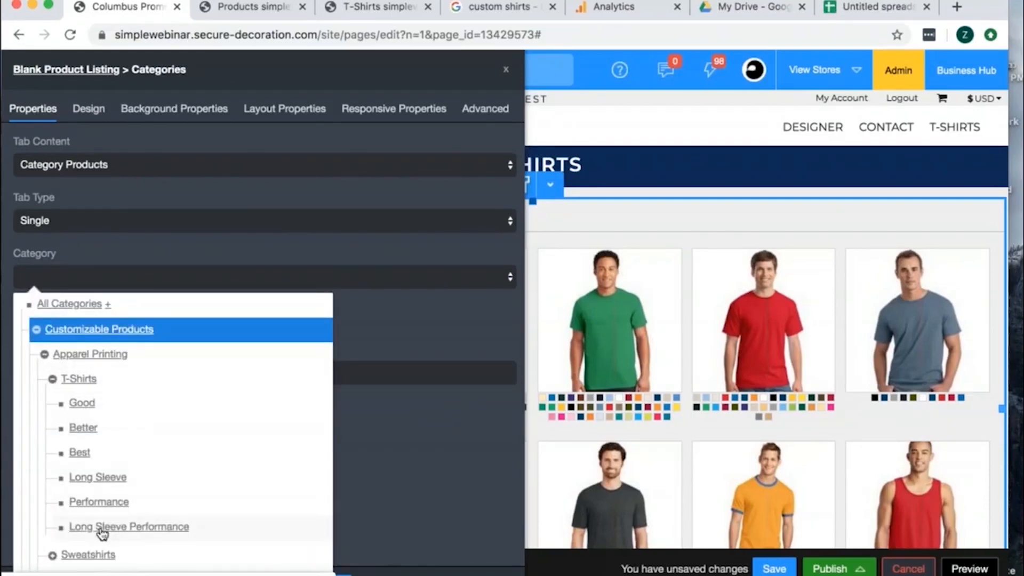
{"action": "left_click", "coordinate": [82, 403]}
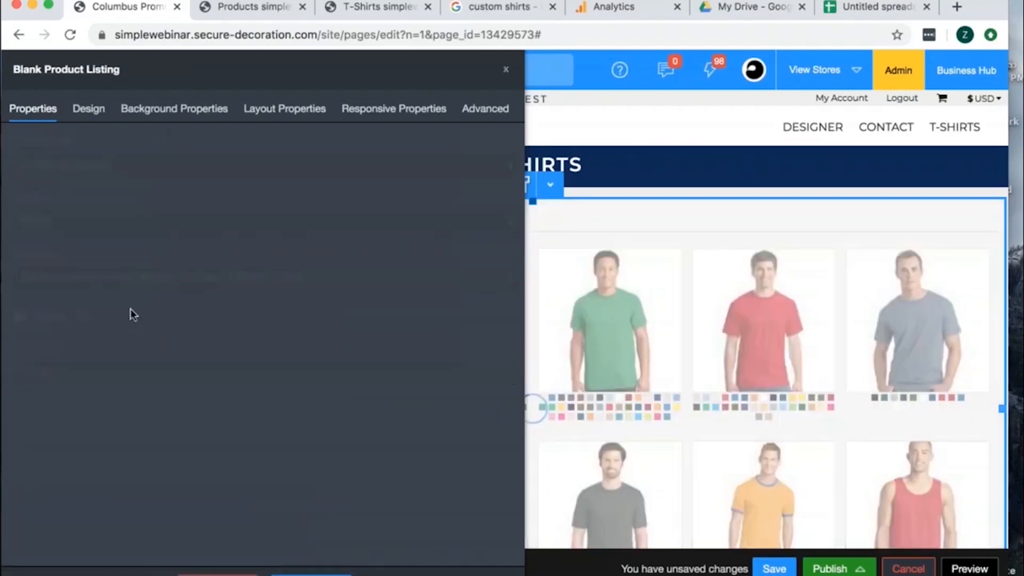
- Add a category tab to the product listing using the Better category under Apparel Printing > T-Shirts
{"action": "left_click", "coordinate": [273, 532]}
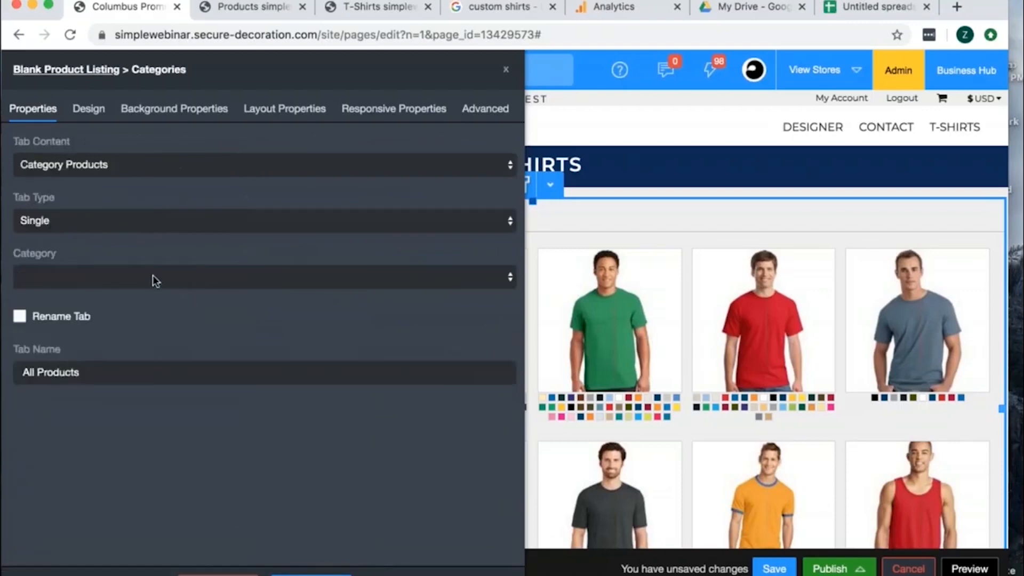
{"action": "left_click", "coordinate": [153, 274]}
{"action": "left_click", "coordinate": [81, 274]}
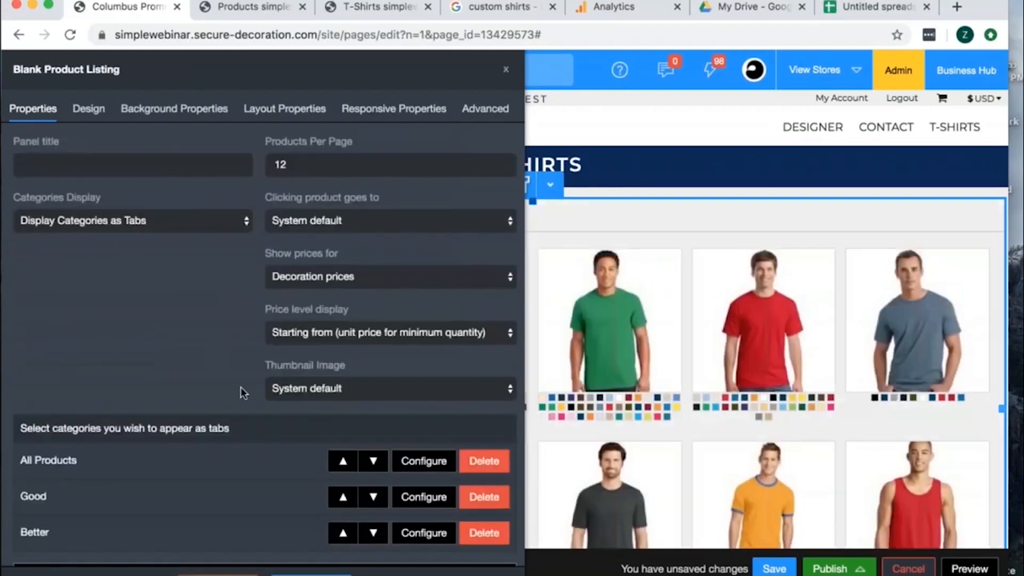
- Add a category tab to the product listing using the Best category under Apparel Printing > T-Shirts
{"action": "scroll", "coordinate": [283, 496], "scroll_direction": "down", "scroll_amount": 2}
{"action": "left_click", "coordinate": [309, 508]}
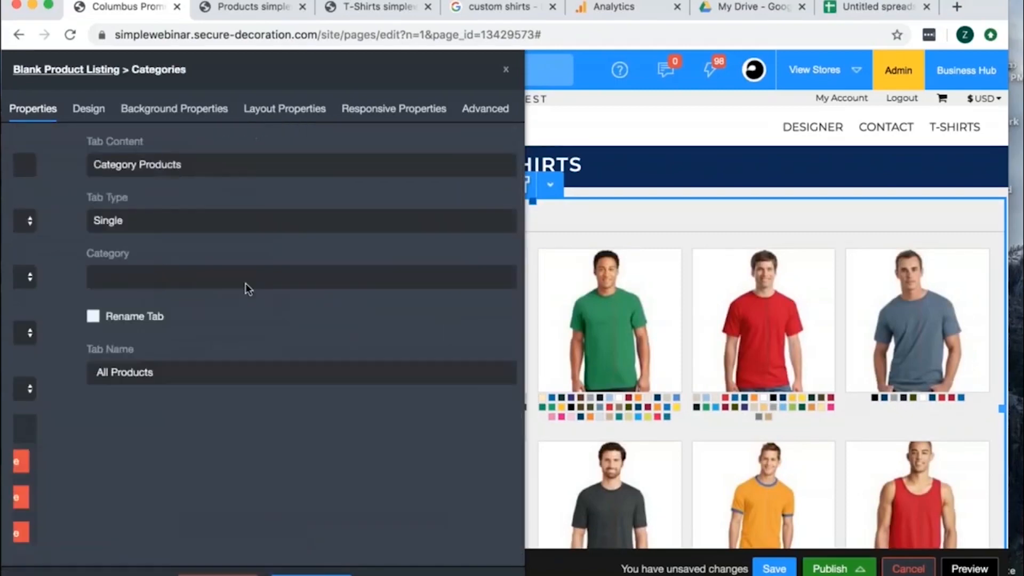
{"action": "left_click", "coordinate": [227, 279]}
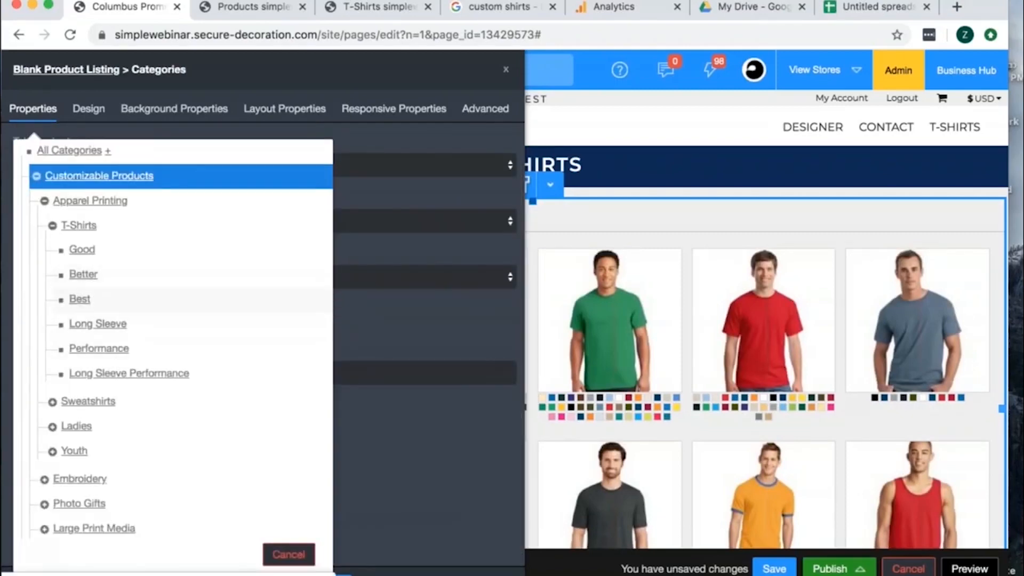
{"action": "left_click", "coordinate": [80, 297]}
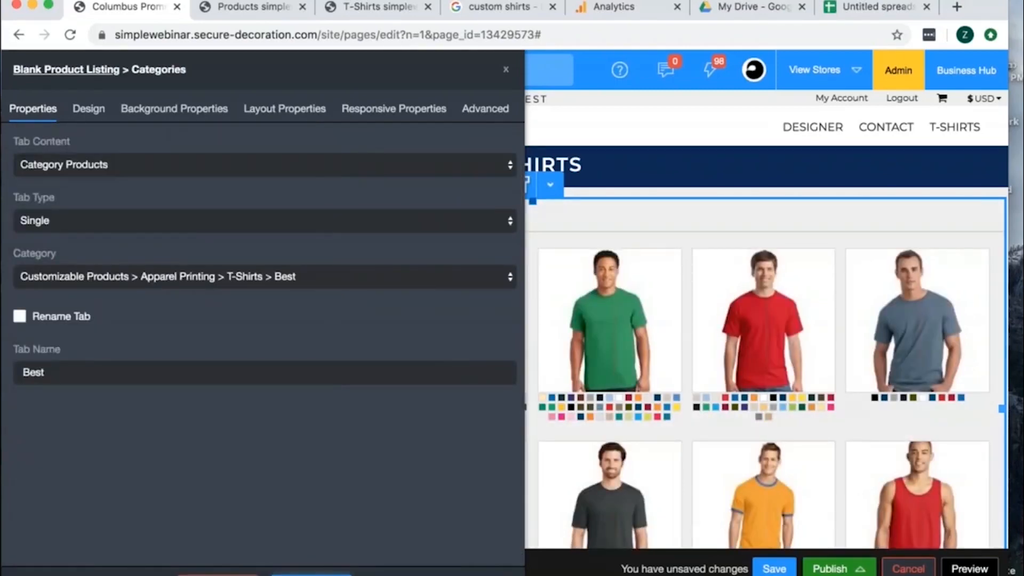
{"action": "left_click", "coordinate": [311, 574]}
- Add a category tab to the product listing using the Long Sleeve category under Apparel Printing > T-Shirts
{"action": "scroll", "coordinate": [302, 528], "scroll_direction": "down", "scroll_amount": 2}
{"action": "left_click", "coordinate": [302, 529]}
{"action": "left_click", "coordinate": [158, 286]}
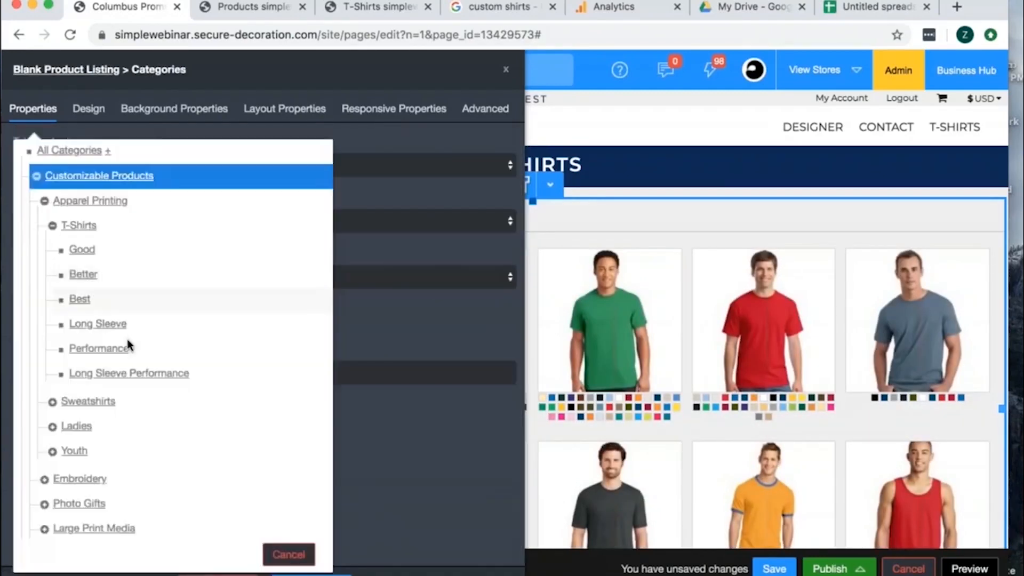
{"action": "left_click", "coordinate": [101, 325]}
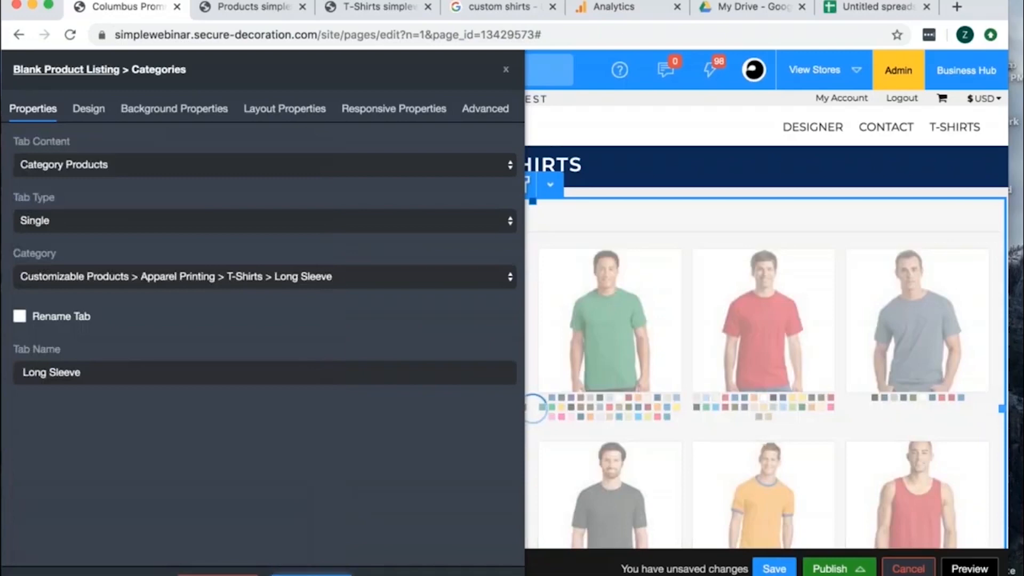
{"action": "left_click", "coordinate": [311, 574]}
- Add a category tab to the product listing using the Performance category under Apparel Printing > T-Shirts
{"action": "scroll", "coordinate": [321, 536], "scroll_direction": "down", "scroll_amount": 2}
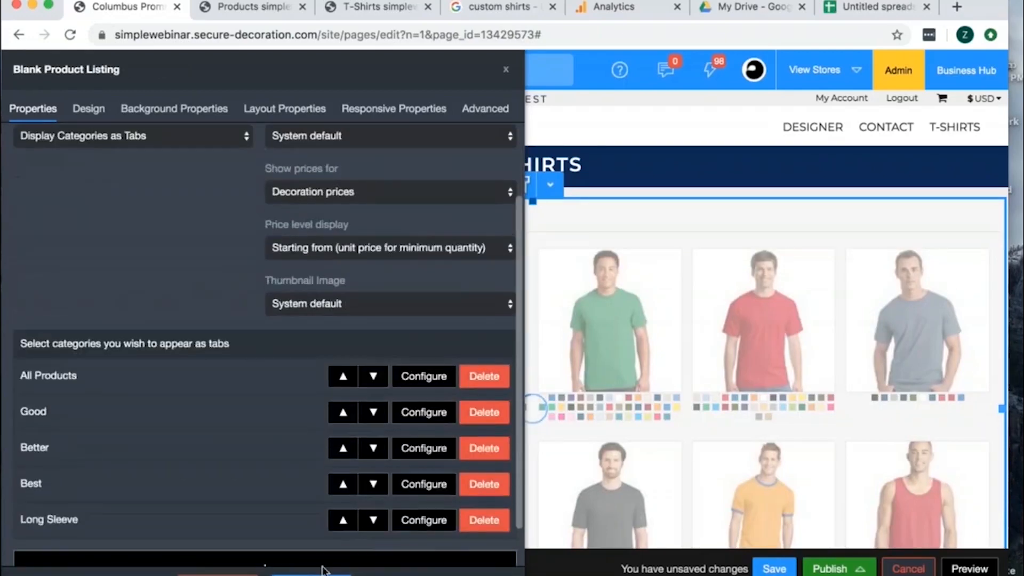
{"action": "scroll", "coordinate": [324, 539], "scroll_direction": "down", "scroll_amount": 1}
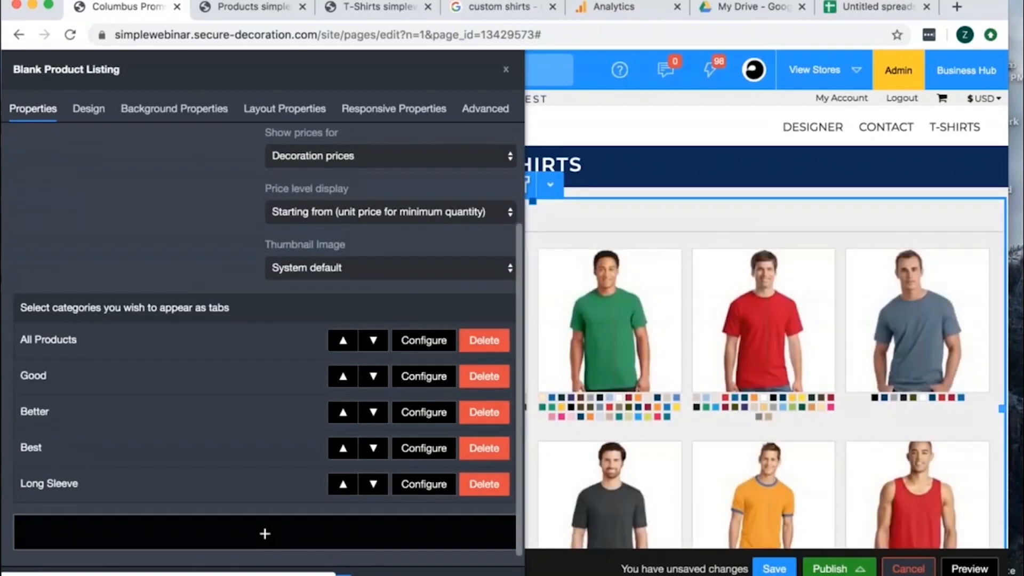
{"action": "left_click", "coordinate": [320, 524]}
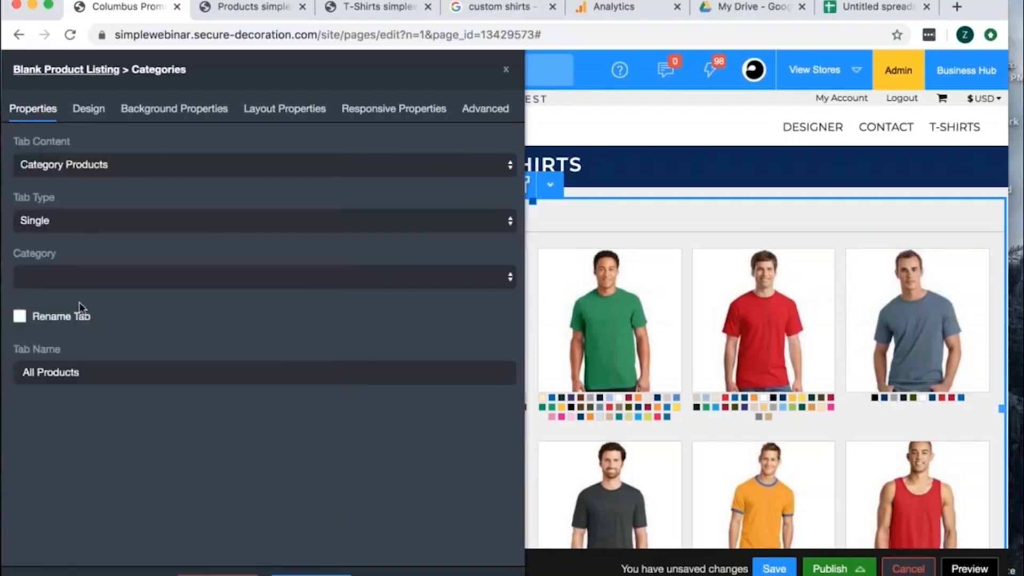
{"action": "left_click", "coordinate": [86, 280]}
{"action": "left_click", "coordinate": [92, 348]}
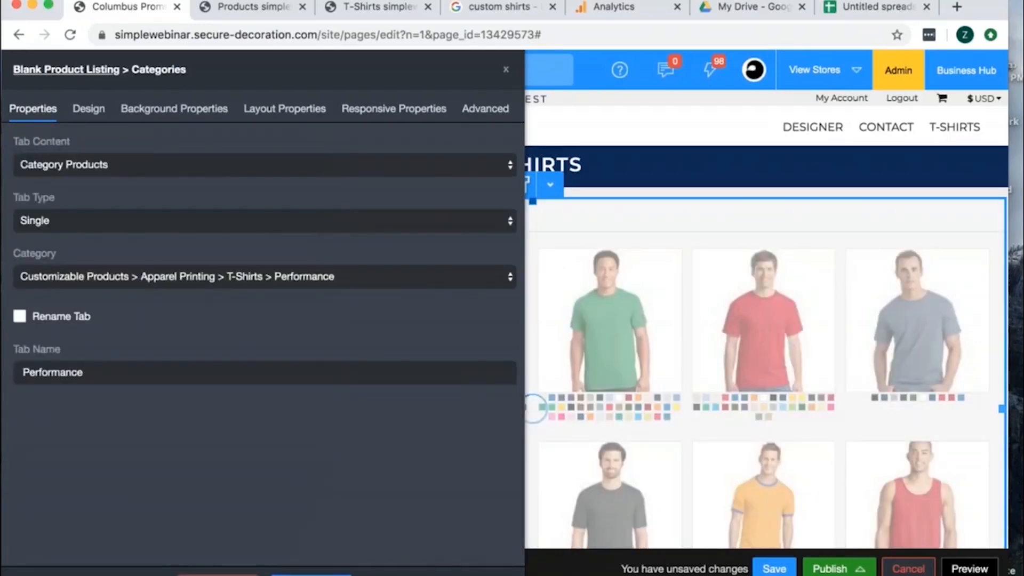
{"action": "left_click", "coordinate": [306, 562]}
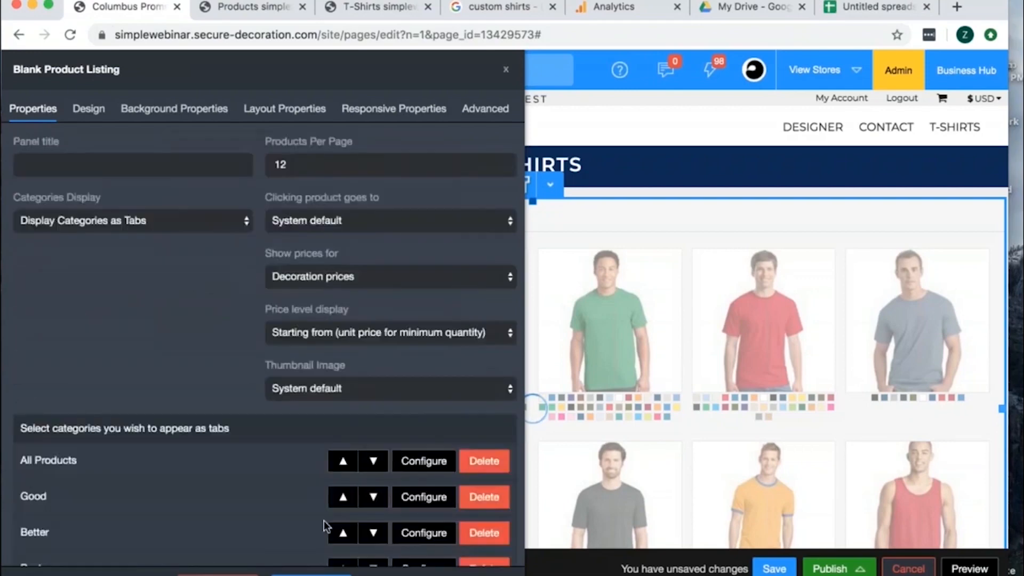
- Delete the All Products tab from the product listing and save the page
{"action": "left_click", "coordinate": [484, 461]}
{"action": "left_click", "coordinate": [647, 123]}
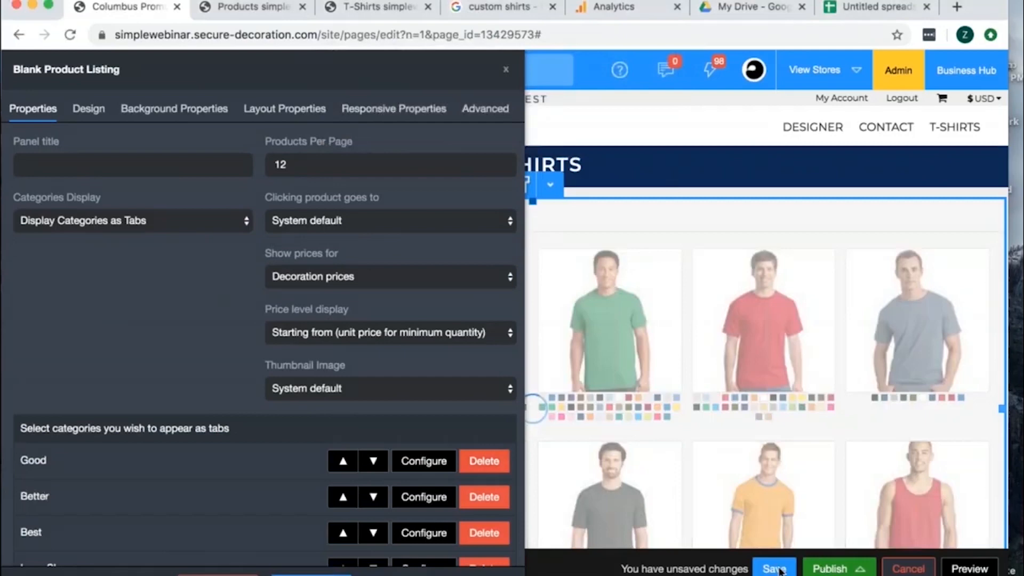
{"action": "left_click", "coordinate": [779, 570]}
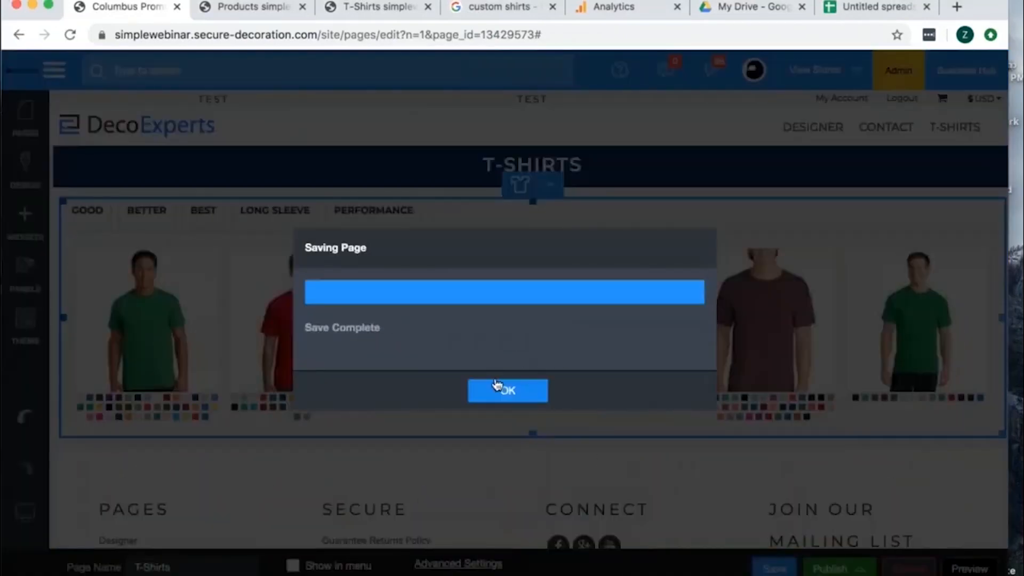
{"action": "left_click", "coordinate": [497, 385]}
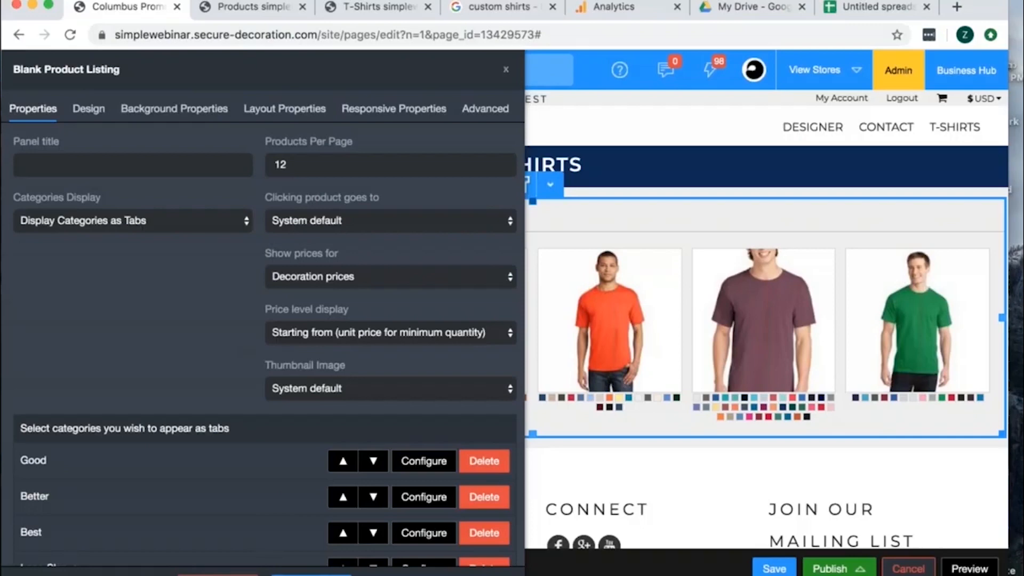
{"action": "left_click", "coordinate": [311, 574]}
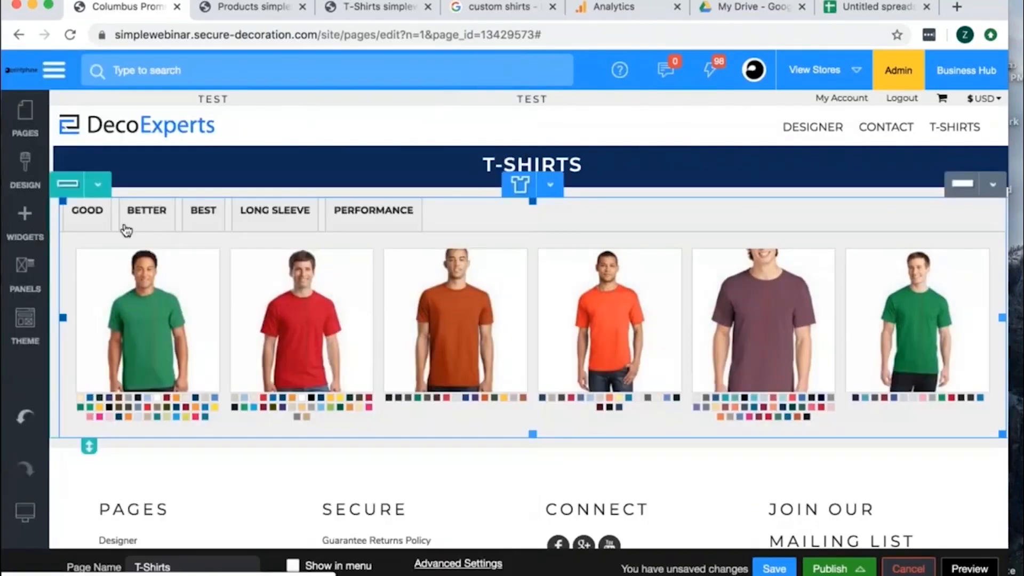
- Check how the T-Shirts page lays out in the phone view and the tablet view
{"action": "mouse_move", "coordinate": [25, 512]}
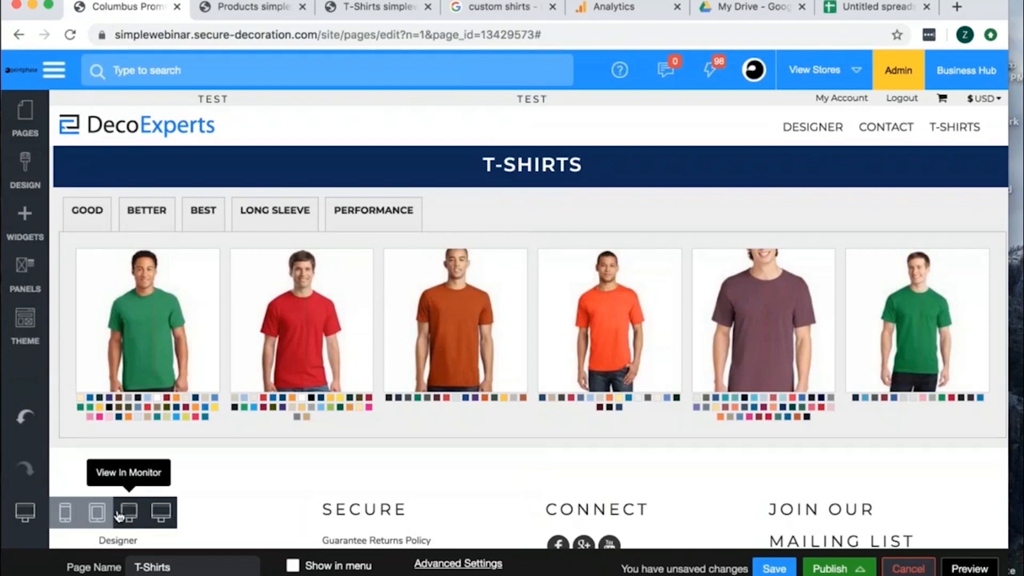
{"action": "left_click", "coordinate": [65, 512]}
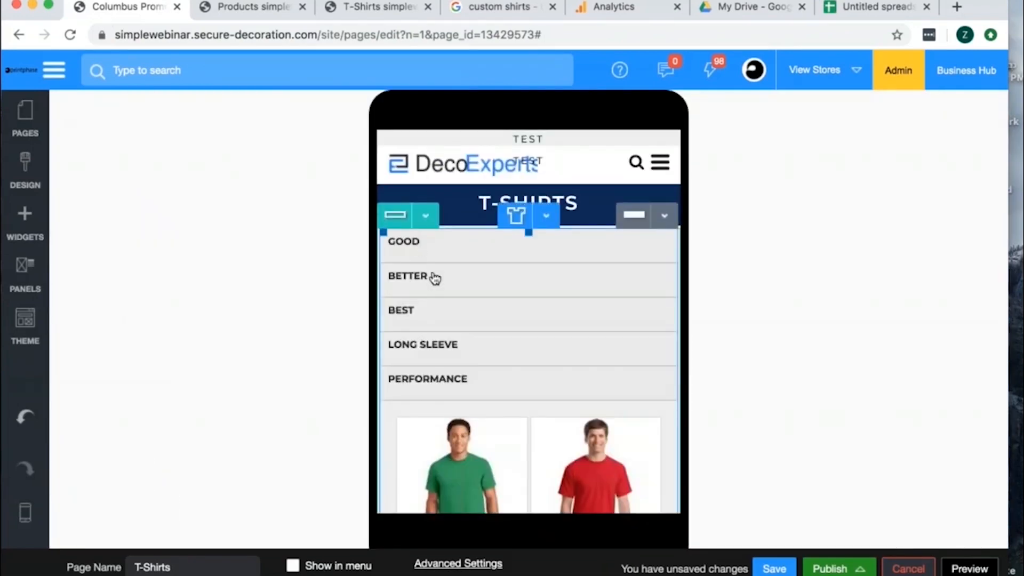
{"action": "mouse_move", "coordinate": [25, 512]}
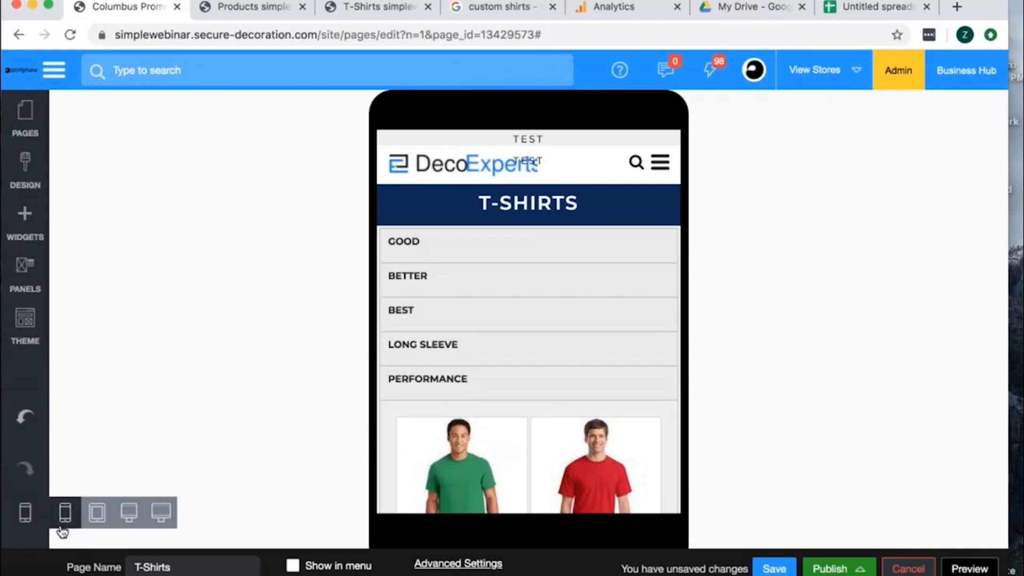
{"action": "left_click", "coordinate": [97, 526]}
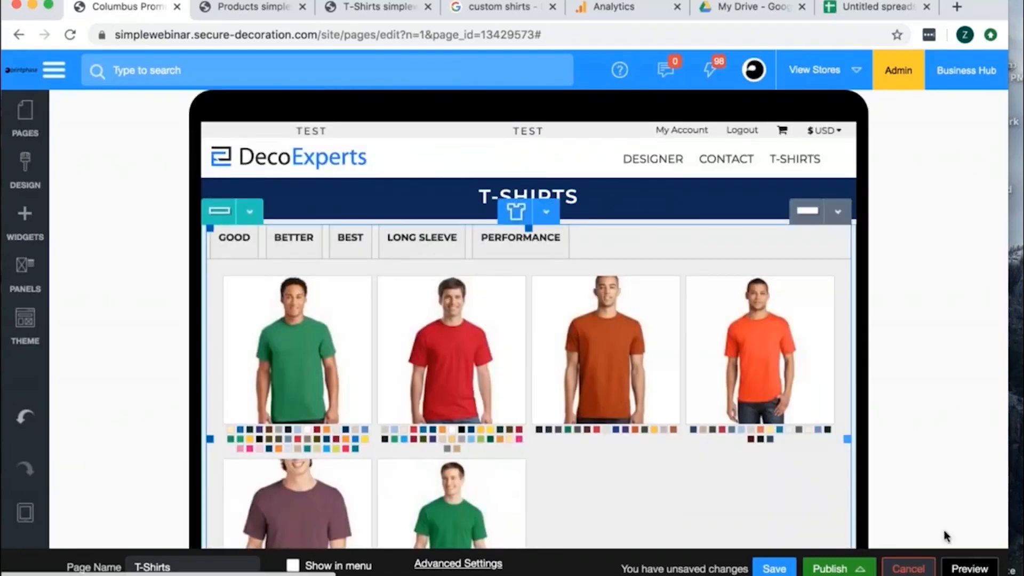
- Preview the T-Shirts page and check the products under the Good, Better, Best, Long Sleeve and Performance tabs
{"action": "left_click", "coordinate": [969, 569]}
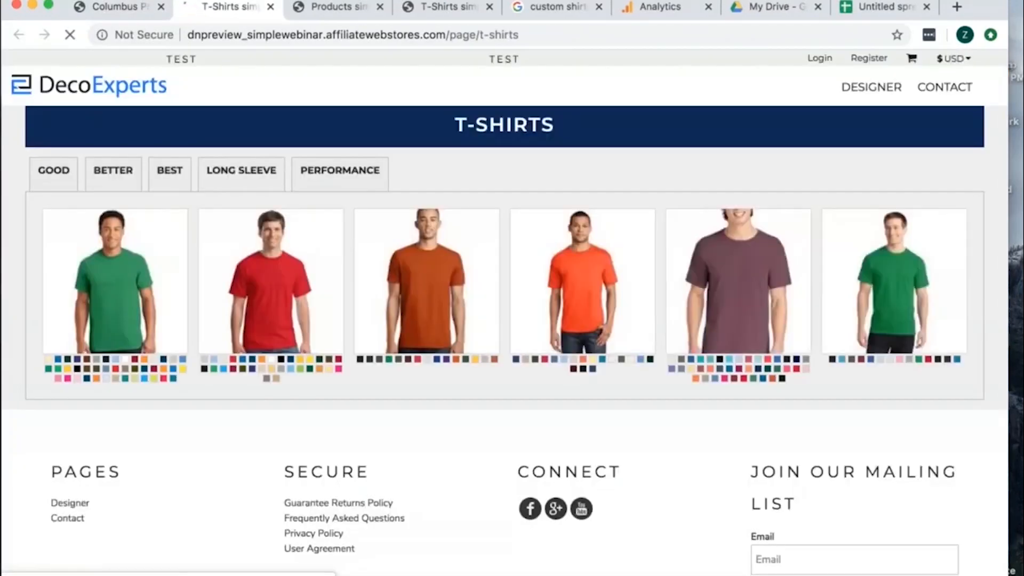
{"action": "left_click", "coordinate": [339, 172]}
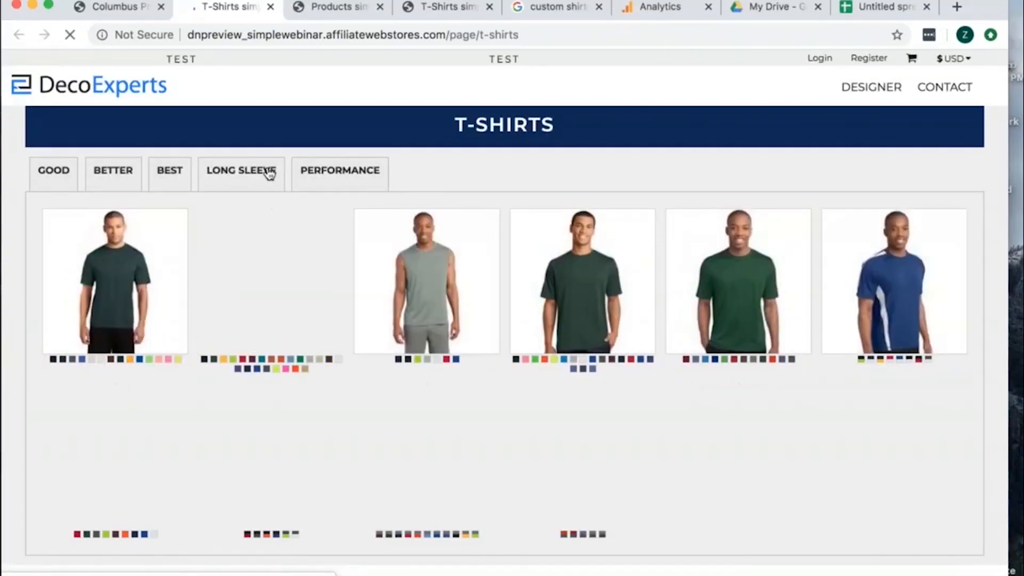
{"action": "left_click", "coordinate": [260, 172]}
{"action": "left_click", "coordinate": [172, 174]}
{"action": "left_click", "coordinate": [59, 174]}
{"action": "left_click", "coordinate": [121, 173]}
{"action": "left_click", "coordinate": [181, 185]}
{"action": "left_click", "coordinate": [327, 181]}
{"action": "left_click", "coordinate": [169, 176]}
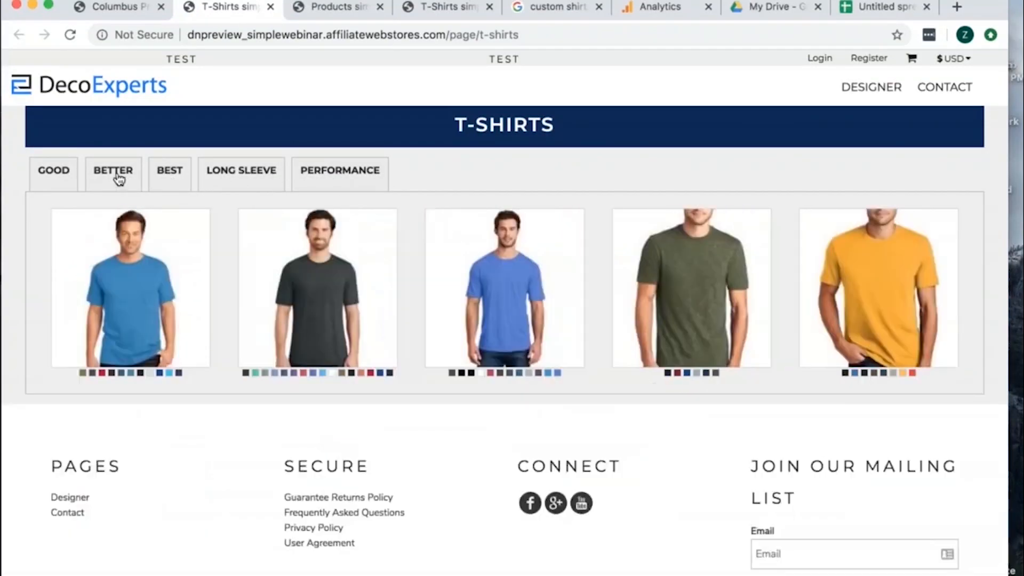
{"action": "left_click", "coordinate": [119, 176]}
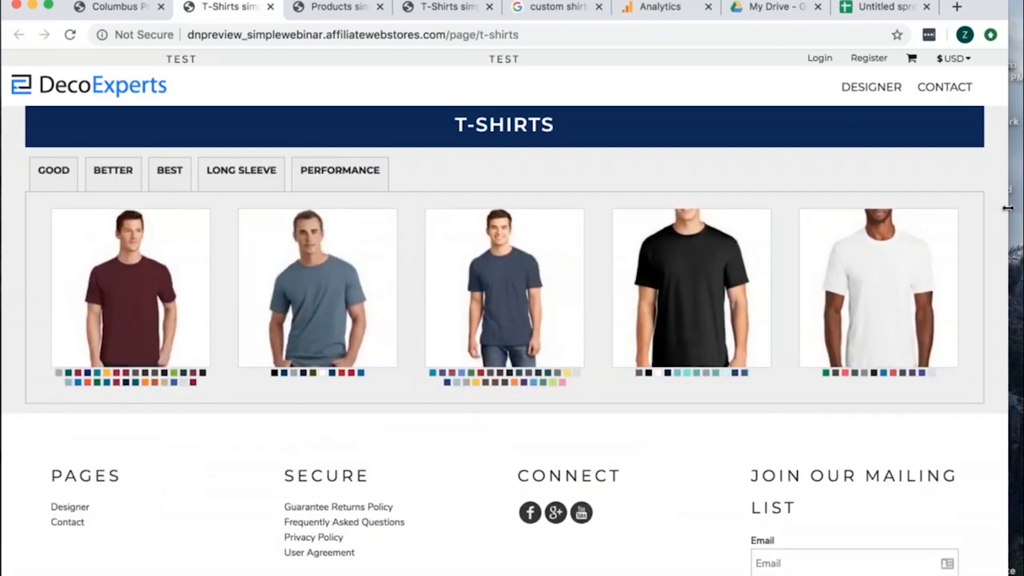
{"action": "left_click_drag", "start_coordinate": [618, 212], "coordinate": [1020, 265]}
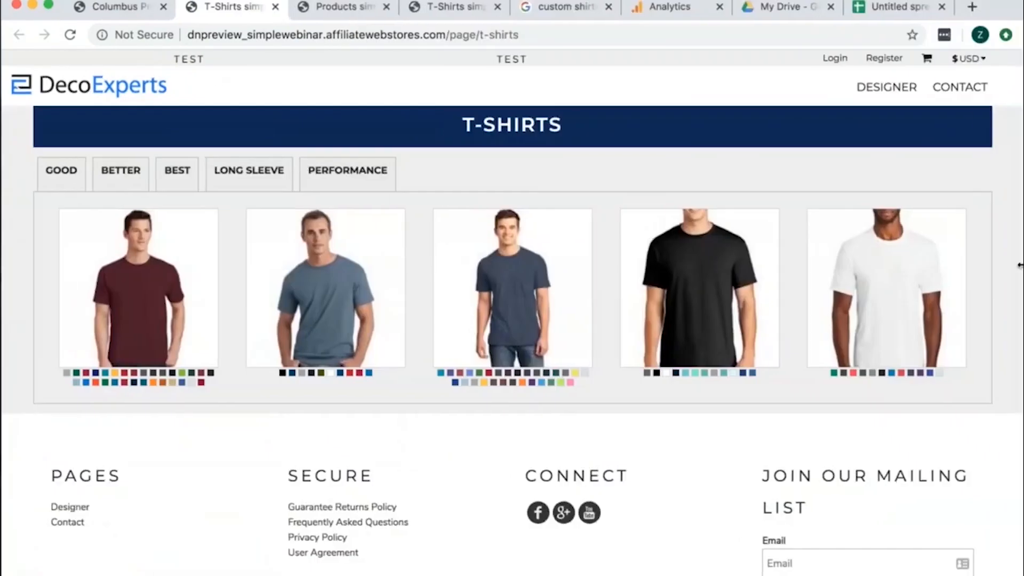
- Return to the page editor and switch the T-Shirts page to the widest monitor view
{"action": "left_click", "coordinate": [115, 7]}
{"action": "mouse_move", "coordinate": [53, 529]}
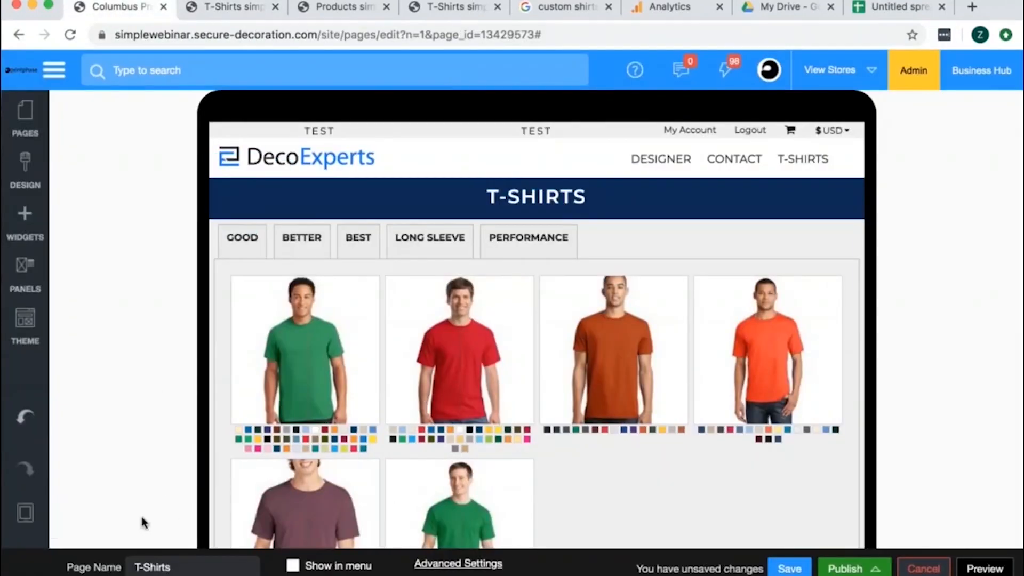
{"action": "left_click", "coordinate": [163, 513]}
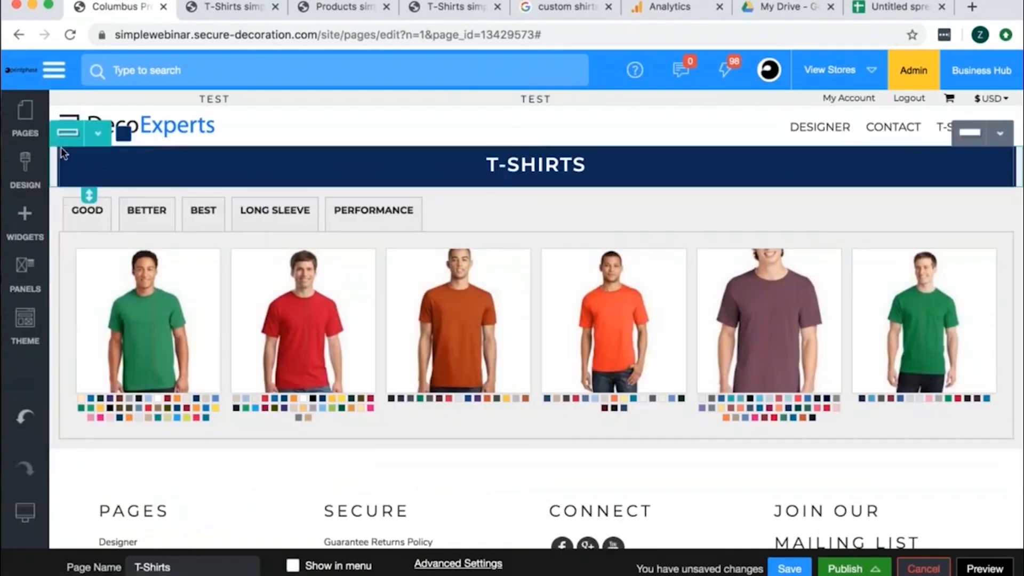
- Set the site's body background color to white in the Style Editor
{"action": "left_click", "coordinate": [25, 171]}
{"action": "left_click", "coordinate": [169, 218]}
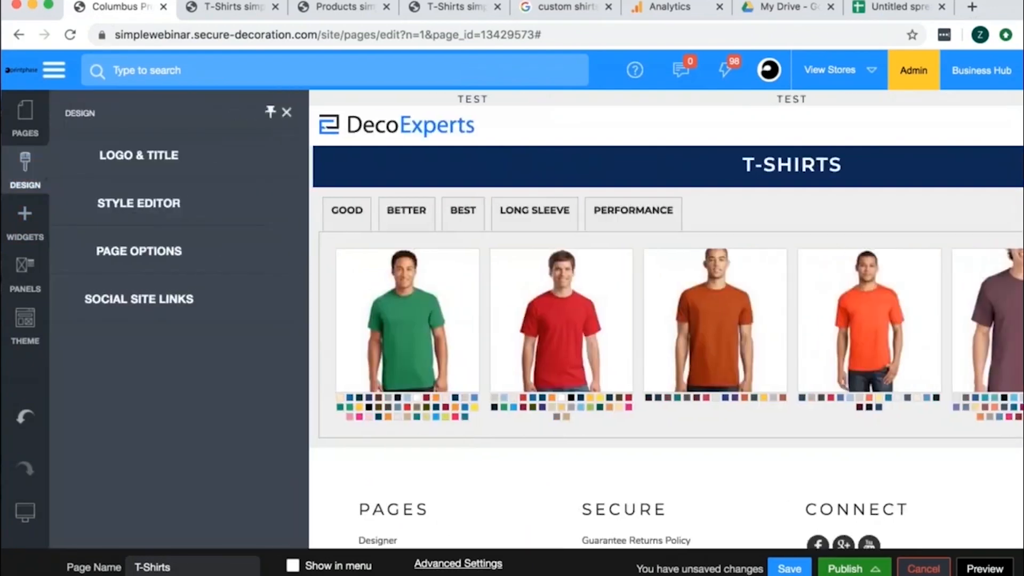
{"action": "scroll", "coordinate": [274, 462], "scroll_direction": "down", "scroll_amount": 3}
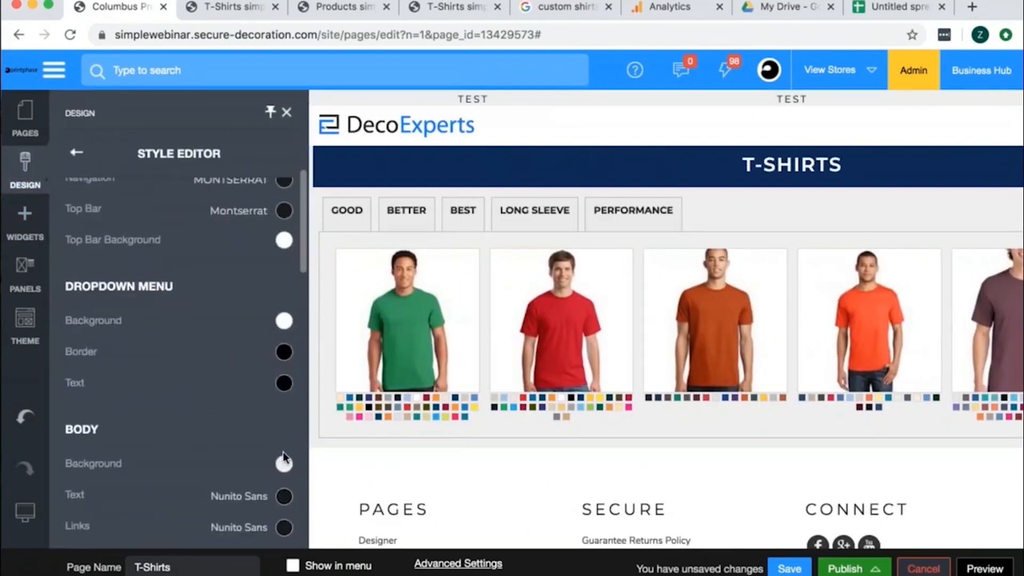
{"action": "left_click", "coordinate": [283, 462]}
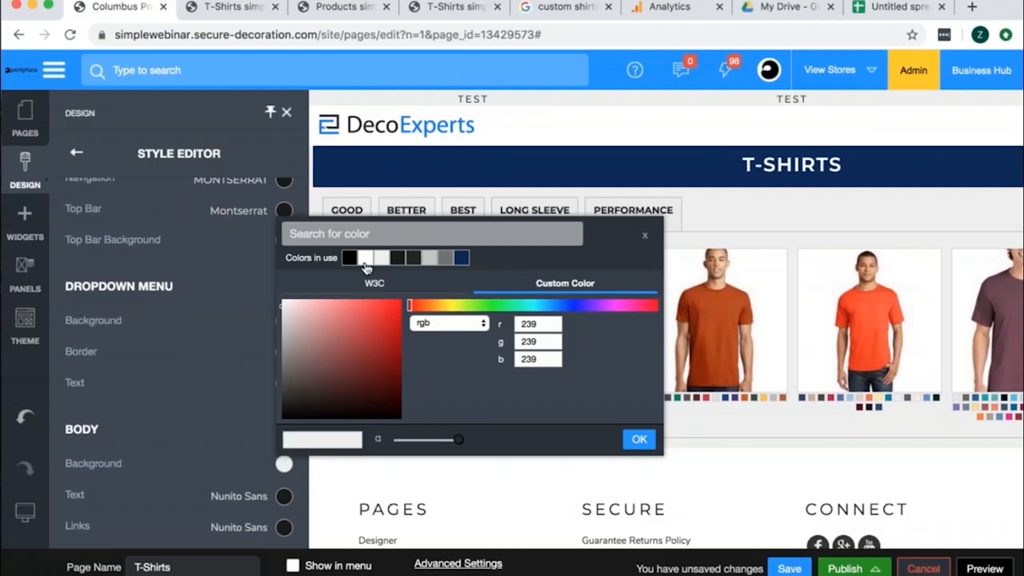
{"action": "left_click", "coordinate": [366, 260]}
{"action": "left_click", "coordinate": [640, 439]}
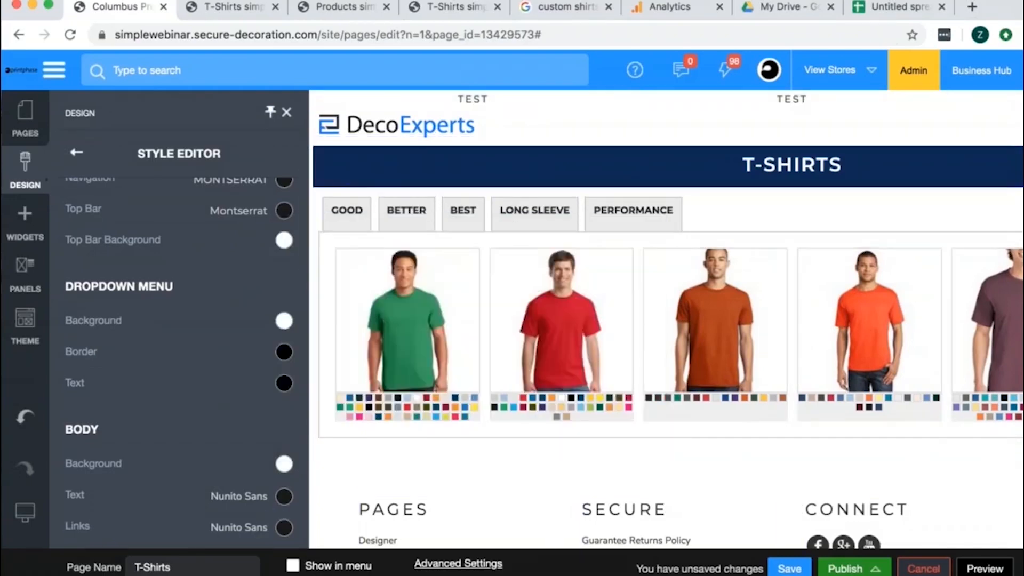
{"action": "left_click", "coordinate": [352, 473]}
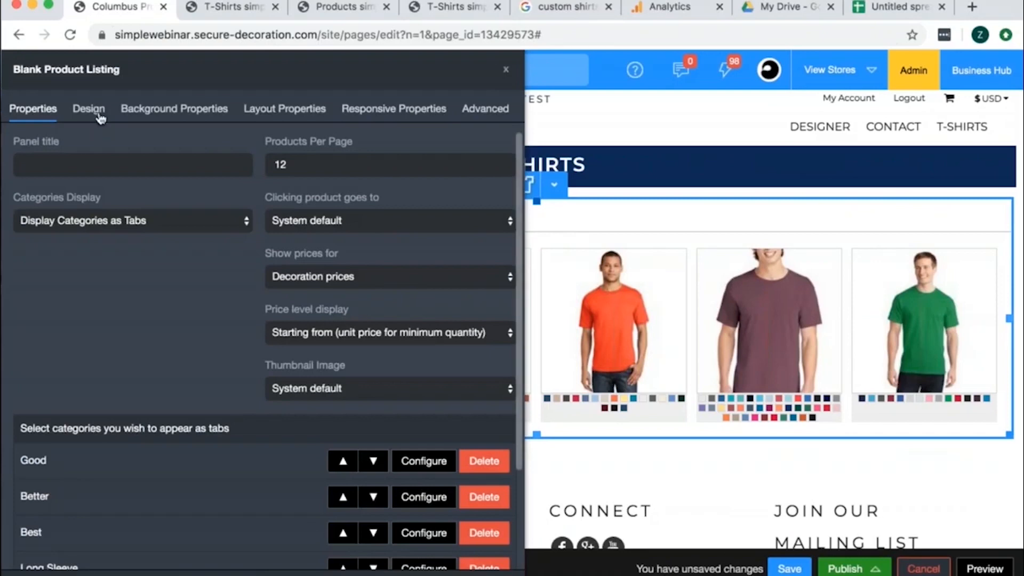
- Set the Product Name display to Show Above in the product listing's design settings
{"action": "left_click", "coordinate": [100, 118]}
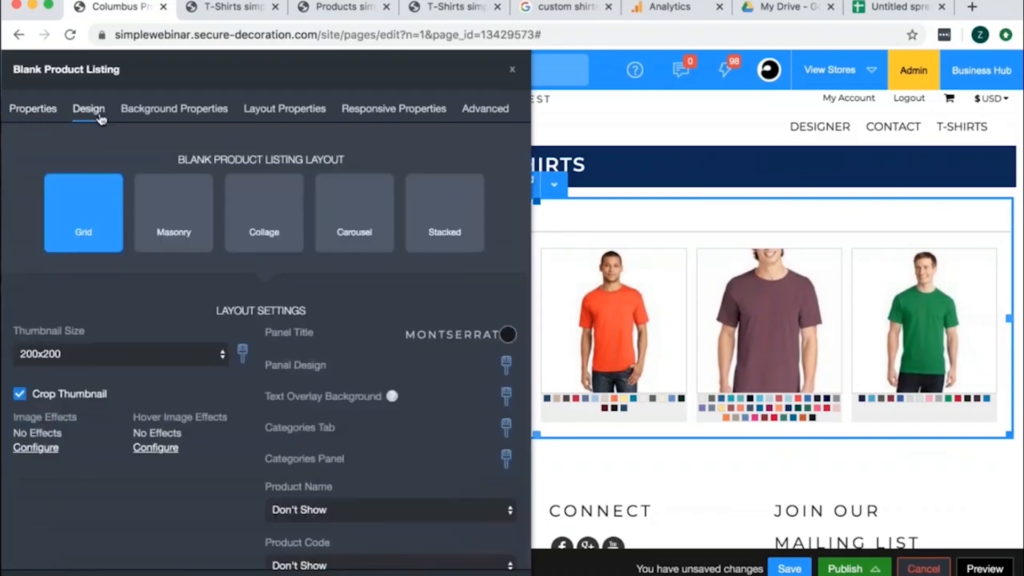
{"action": "scroll", "coordinate": [275, 414], "scroll_direction": "down", "scroll_amount": 5}
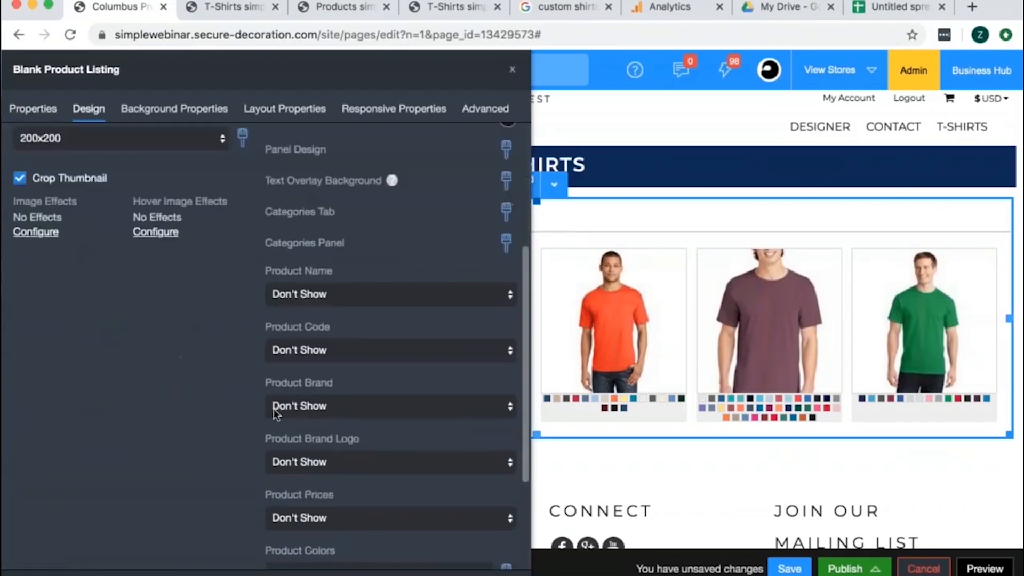
{"action": "left_click", "coordinate": [412, 296]}
{"action": "left_click", "coordinate": [411, 335]}
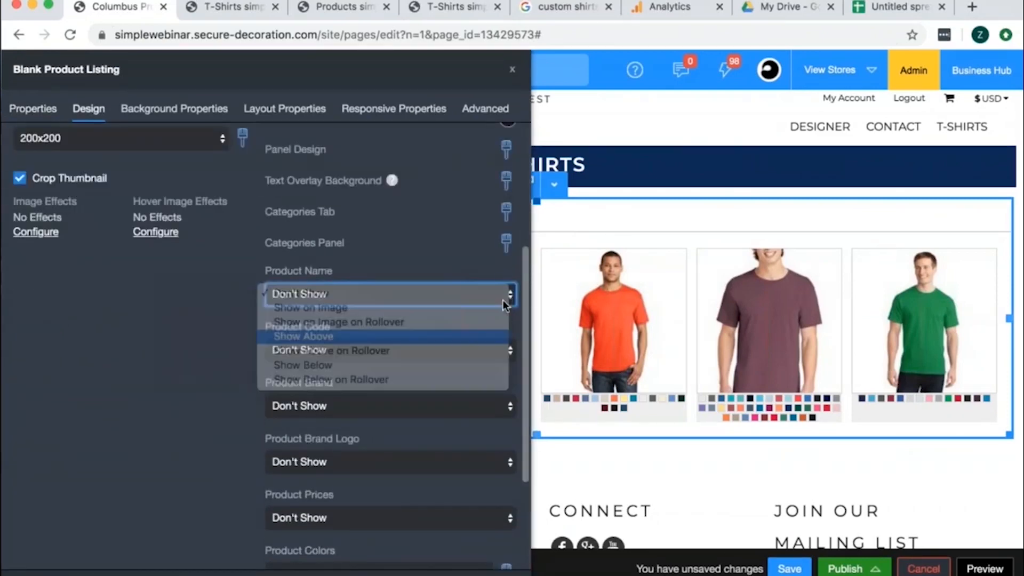
- Set the line height of the product name text to 1.5
{"action": "left_click", "coordinate": [507, 293]}
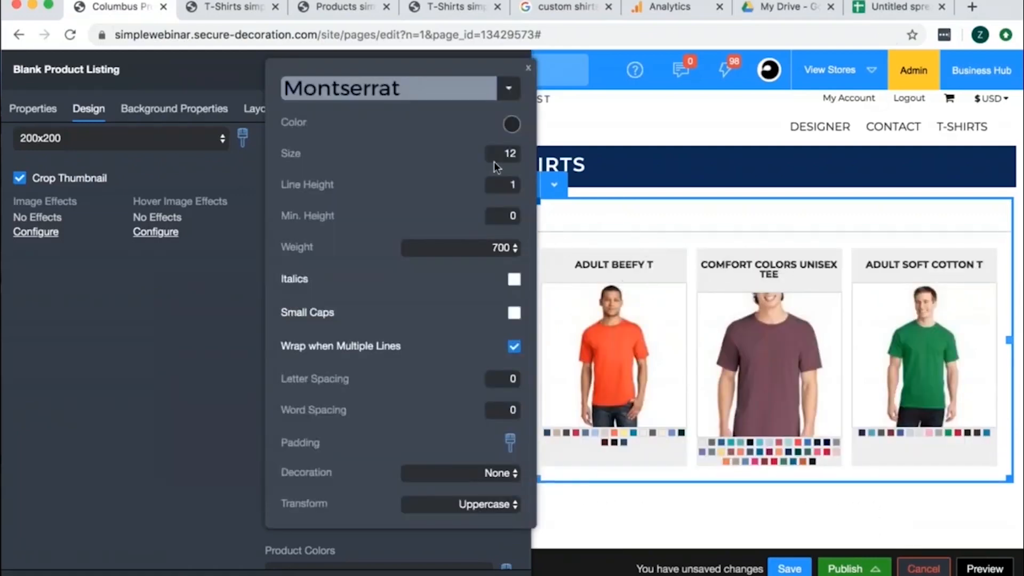
{"action": "left_click", "coordinate": [512, 185]}
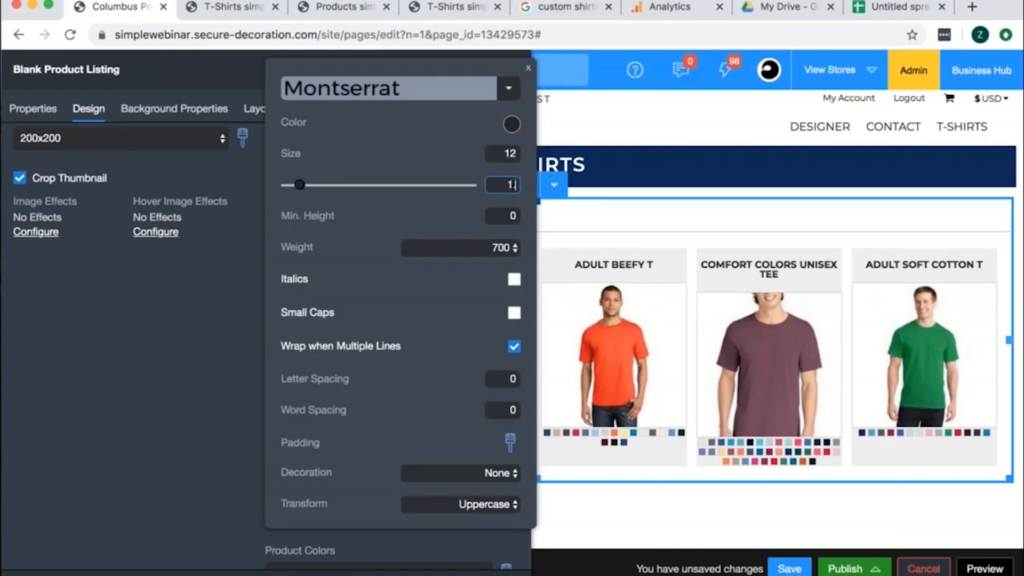
{"action": "type", "text": ".5"}
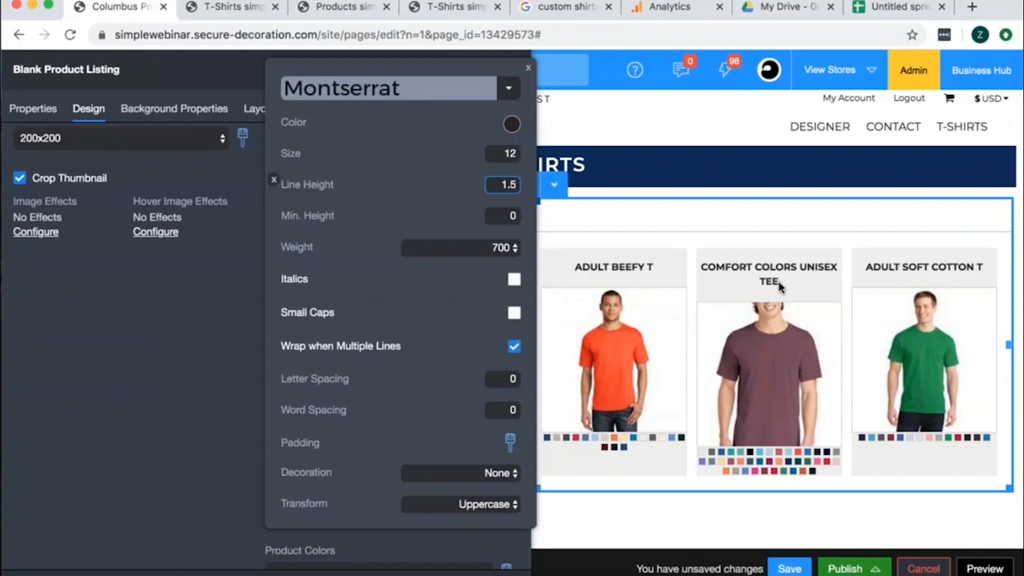
- Set the minimum height of the product name text to 36
{"action": "left_click", "coordinate": [505, 216]}
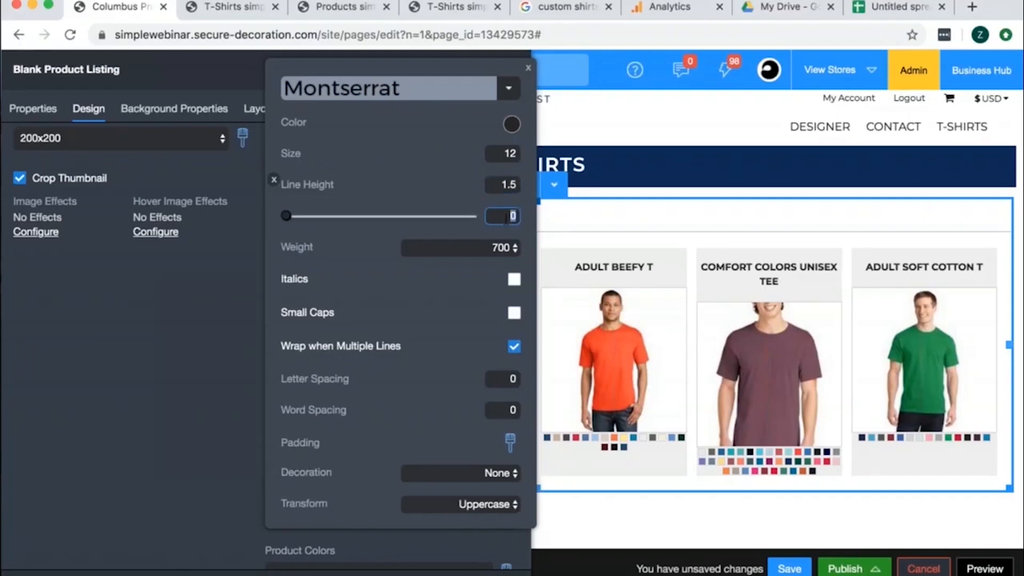
{"action": "type", "text": "36"}
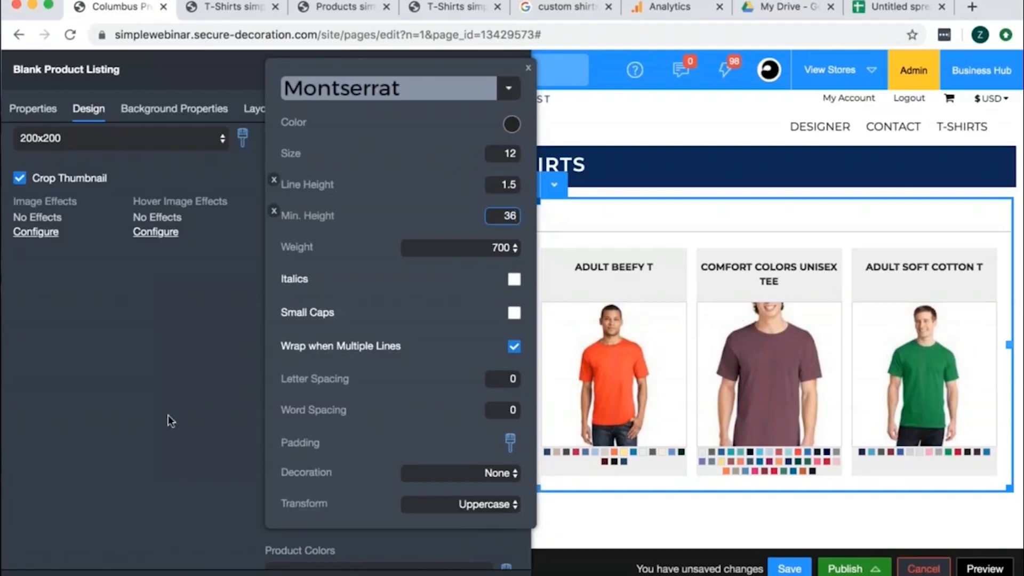
- Turn off wrapping over multiple lines for the product names and set their minimum height to 0
{"action": "left_click", "coordinate": [512, 347]}
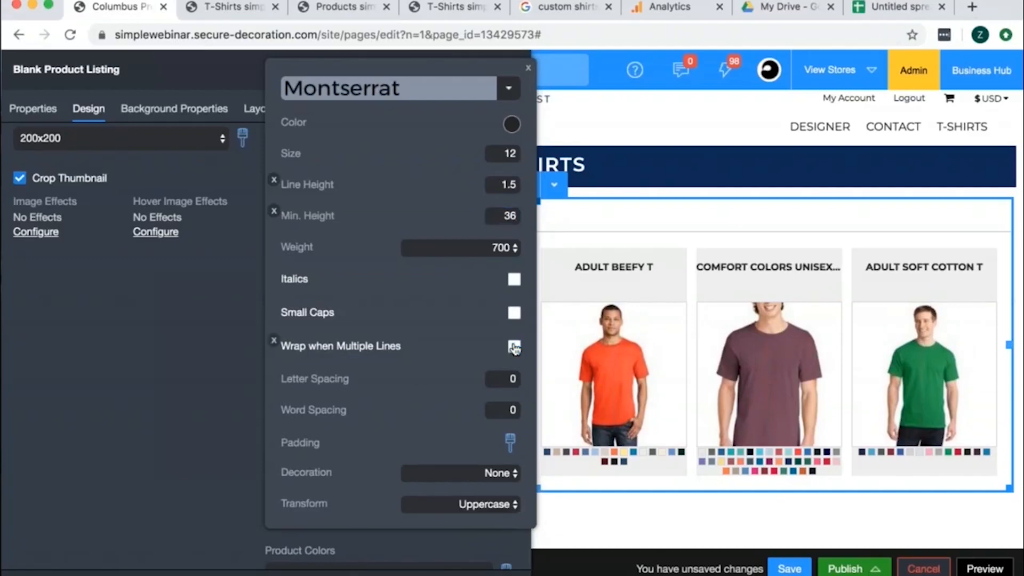
{"action": "double_click", "coordinate": [509, 215]}
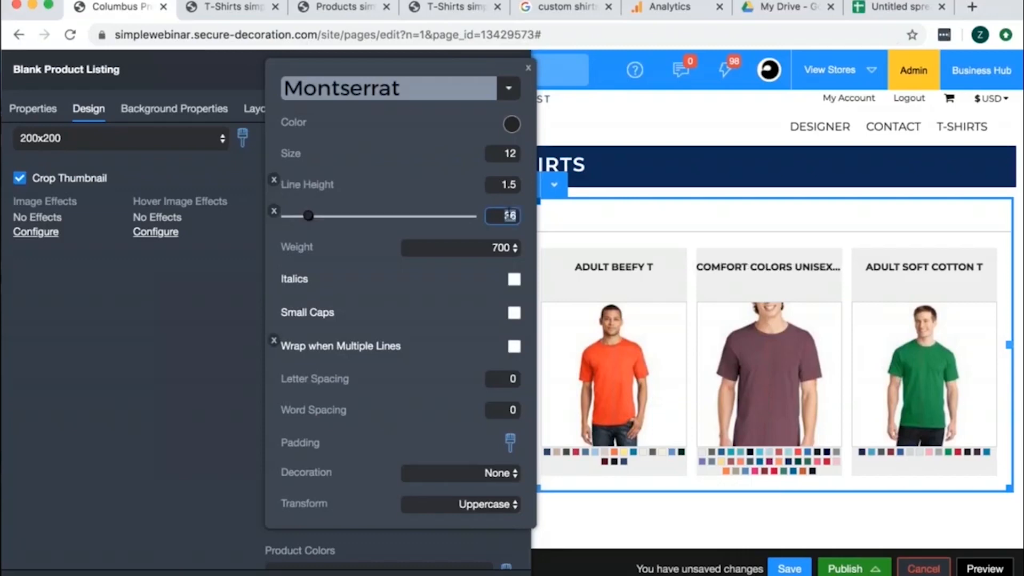
{"action": "type", "text": "0"}
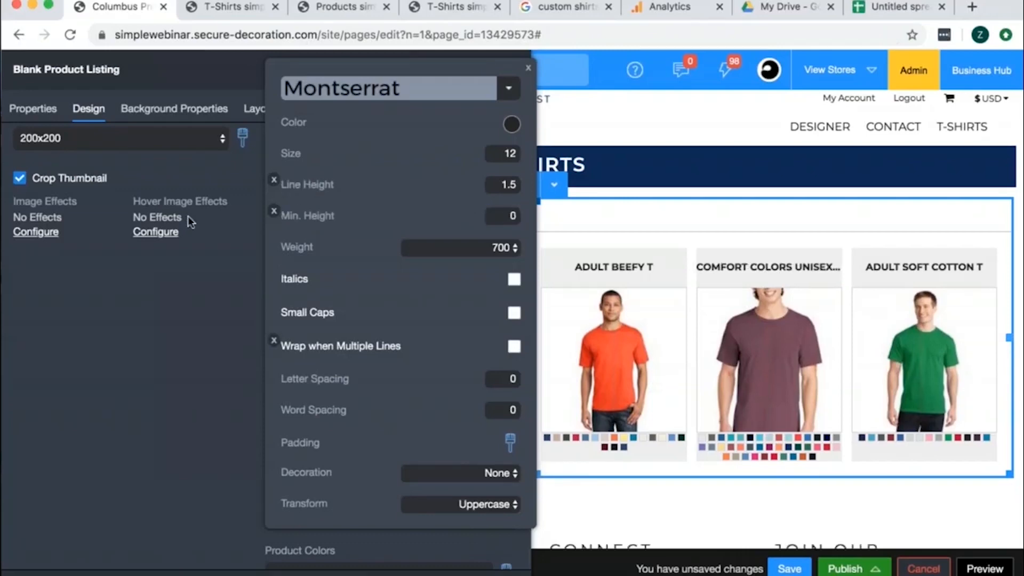
{"action": "left_click", "coordinate": [184, 423]}
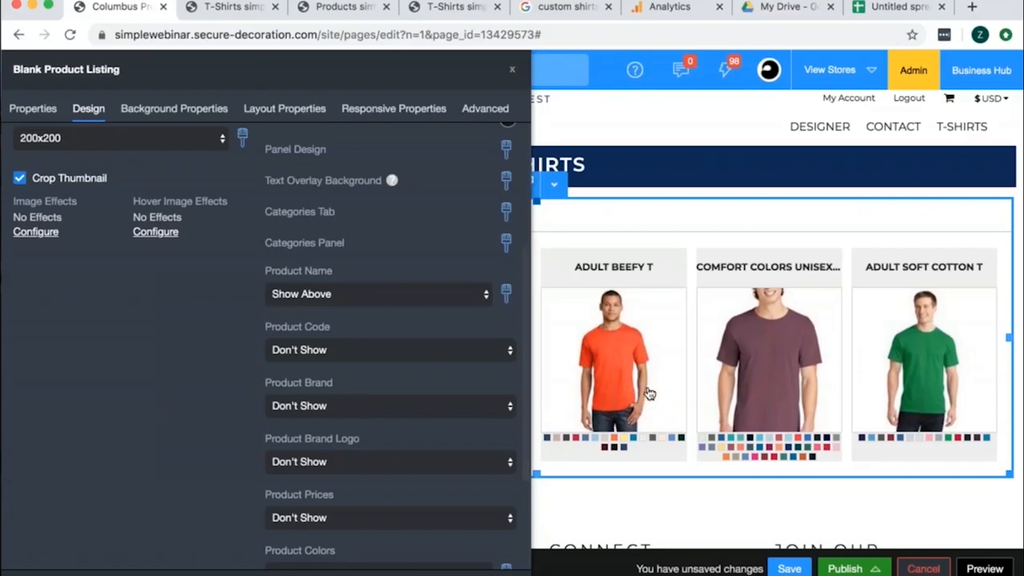
- Set the Product Prices display to Show Below in the product listing's layout settings
{"action": "scroll", "coordinate": [522, 395], "scroll_direction": "down", "scroll_amount": 3}
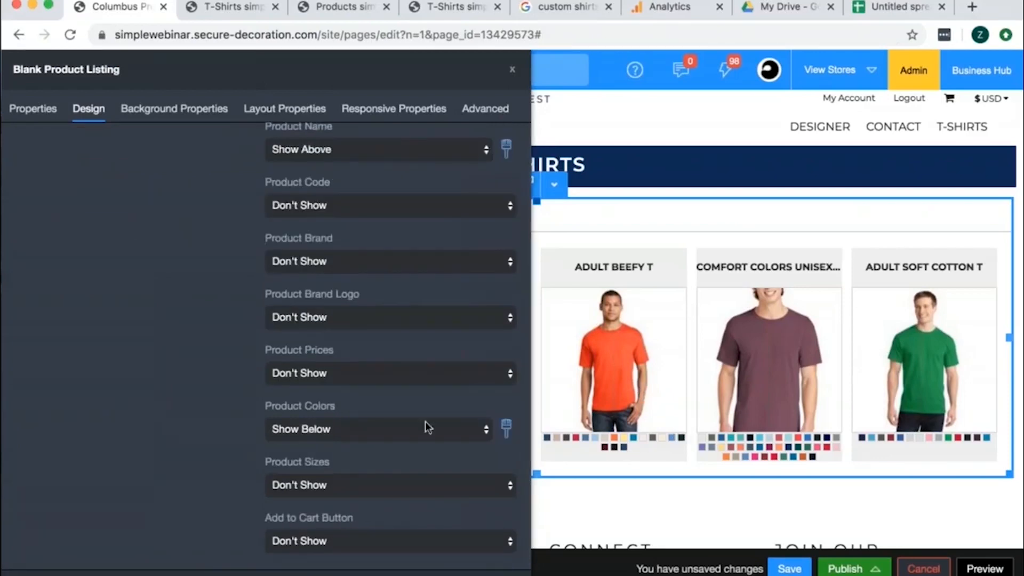
{"action": "scroll", "coordinate": [425, 427], "scroll_direction": "down", "scroll_amount": 1}
{"action": "left_click", "coordinate": [433, 374]}
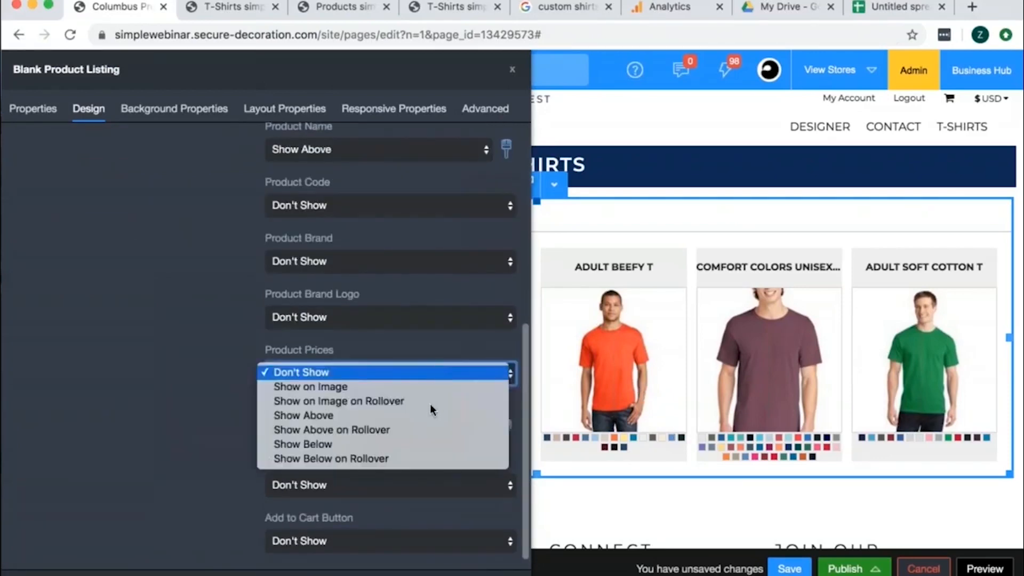
{"action": "left_click", "coordinate": [428, 446]}
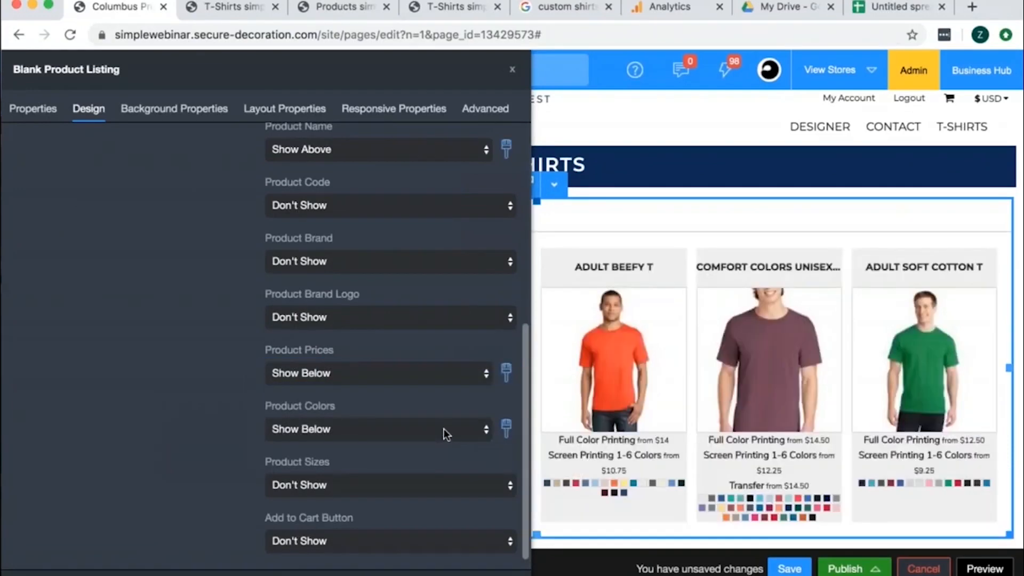
- Enable Edit Hover and Edit Active styling for the Categories Tab, moving the settings dialog clear of the category tabs
{"action": "scroll", "coordinate": [444, 427], "scroll_direction": "up", "scroll_amount": 6}
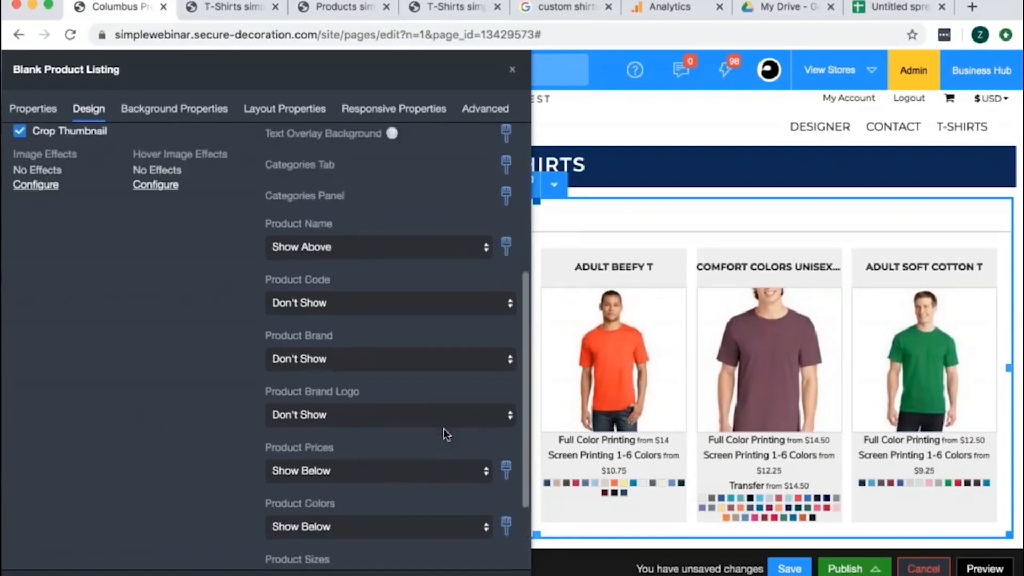
{"action": "left_click", "coordinate": [506, 374]}
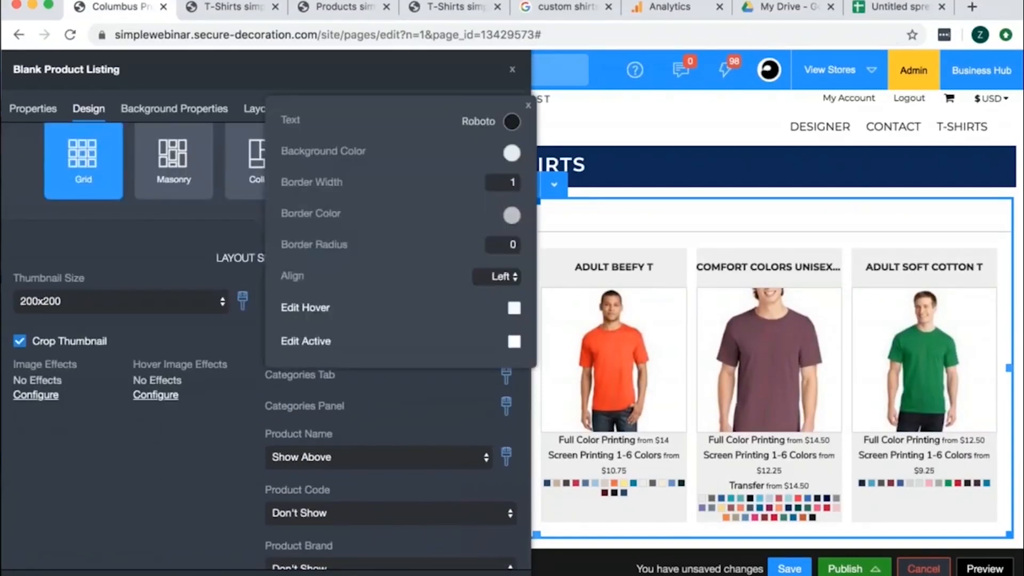
{"action": "left_click", "coordinate": [513, 309]}
{"action": "left_click", "coordinate": [418, 75]}
{"action": "left_click_drag", "start_coordinate": [442, 62], "coordinate": [918, 57]}
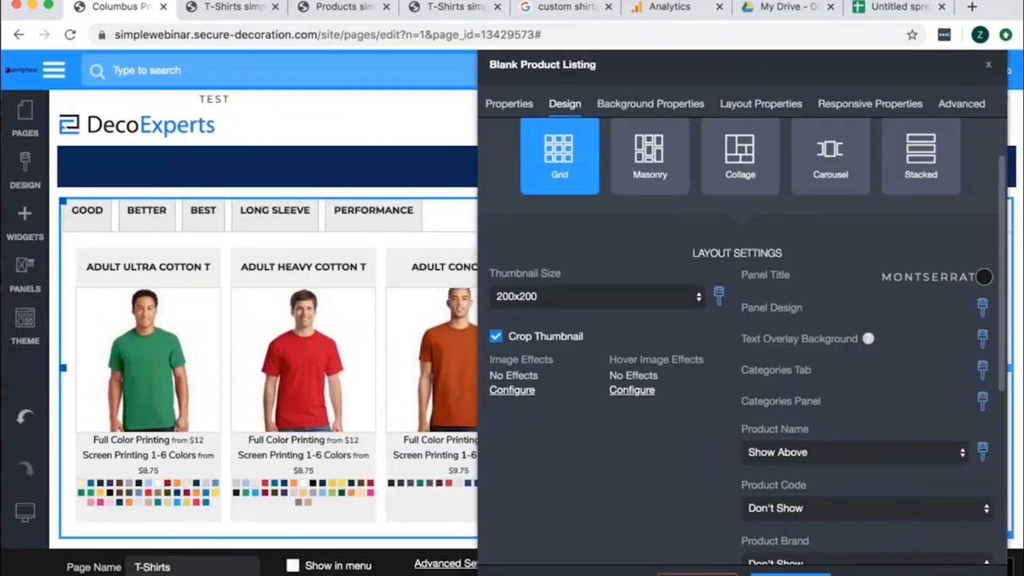
{"action": "left_click", "coordinate": [982, 370]}
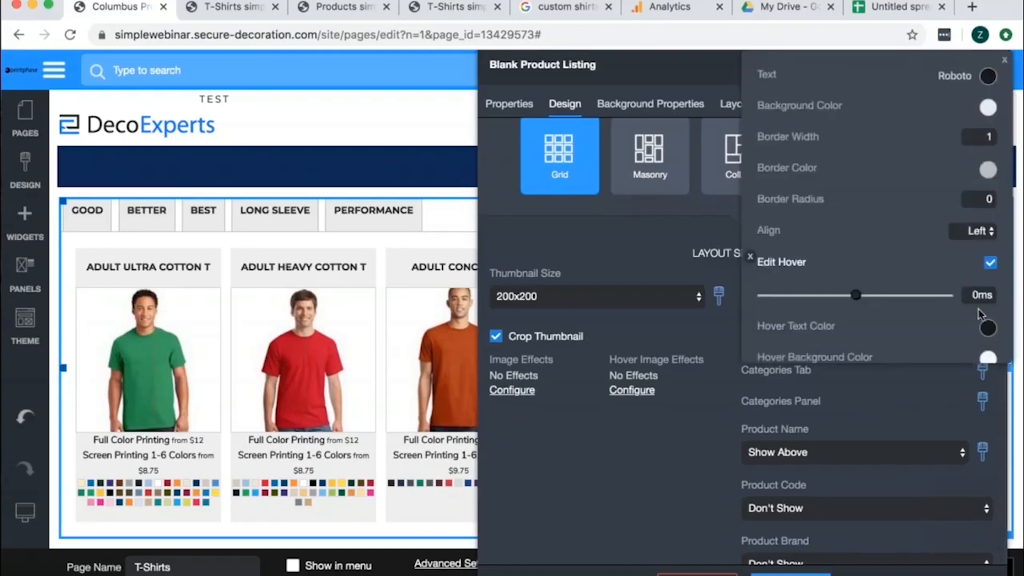
{"action": "scroll", "coordinate": [978, 308], "scroll_direction": "down", "scroll_amount": 3}
{"action": "left_click", "coordinate": [990, 338]}
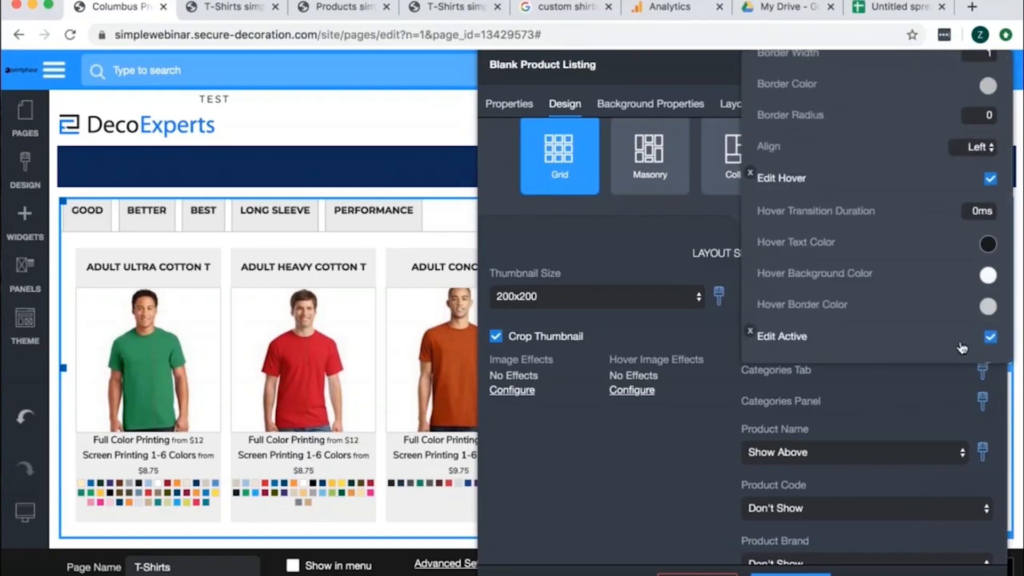
{"action": "scroll", "coordinate": [962, 348], "scroll_direction": "down", "scroll_amount": 3}
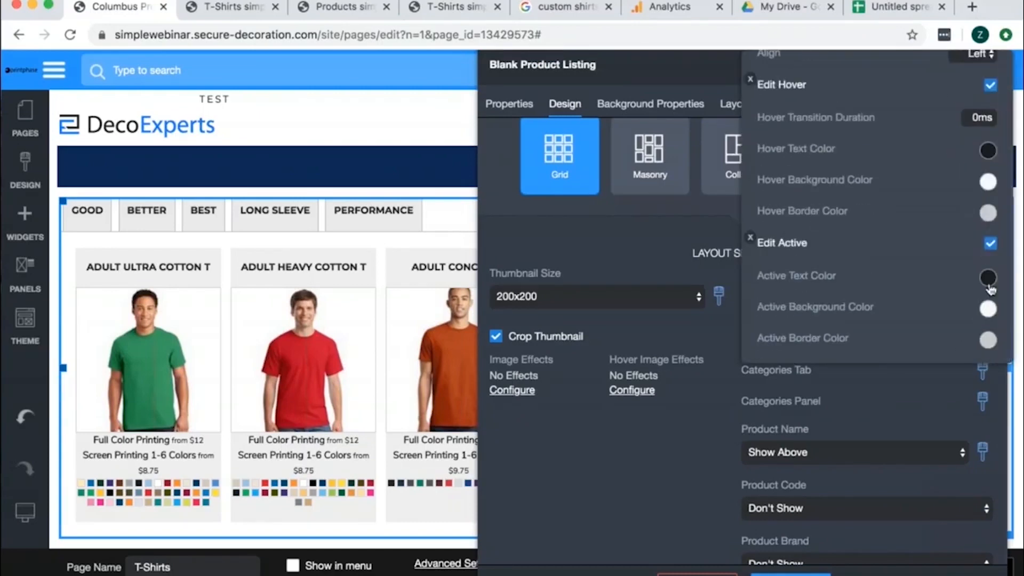
- Set the category tabs' active background color to medium gray, RGB 162, 162, 162
{"action": "left_click", "coordinate": [988, 309]}
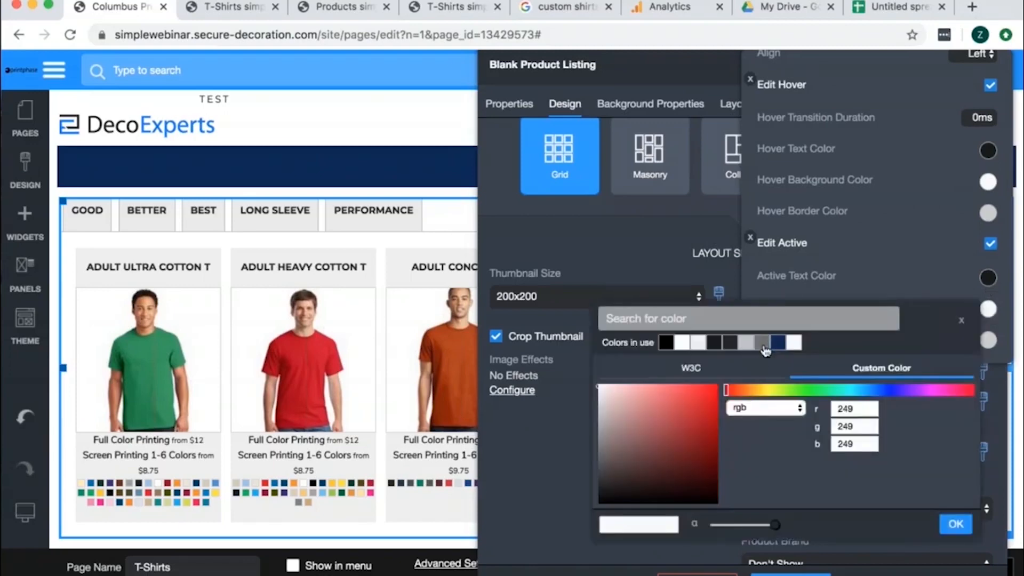
{"action": "left_click", "coordinate": [779, 344]}
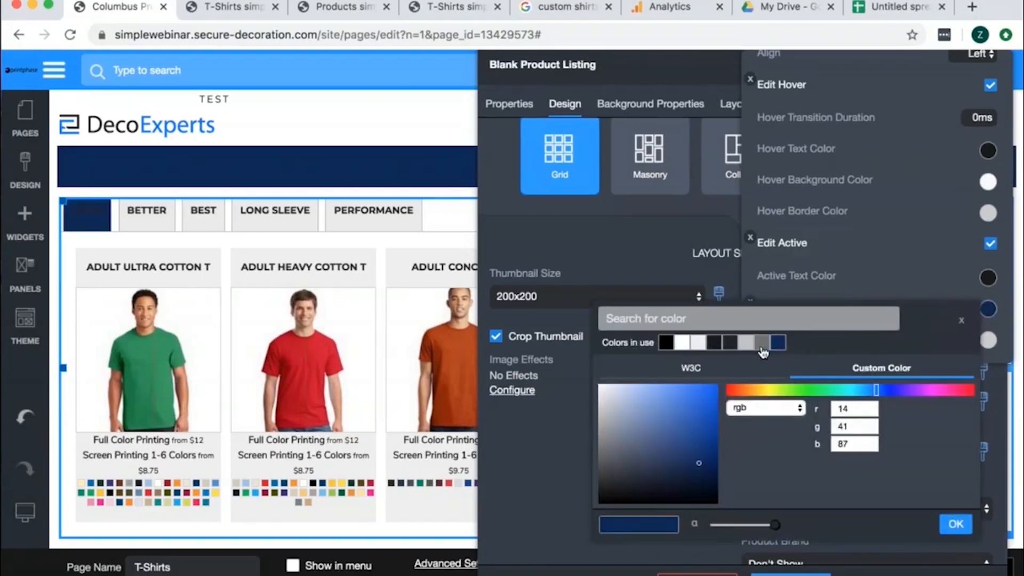
{"action": "left_click", "coordinate": [759, 346]}
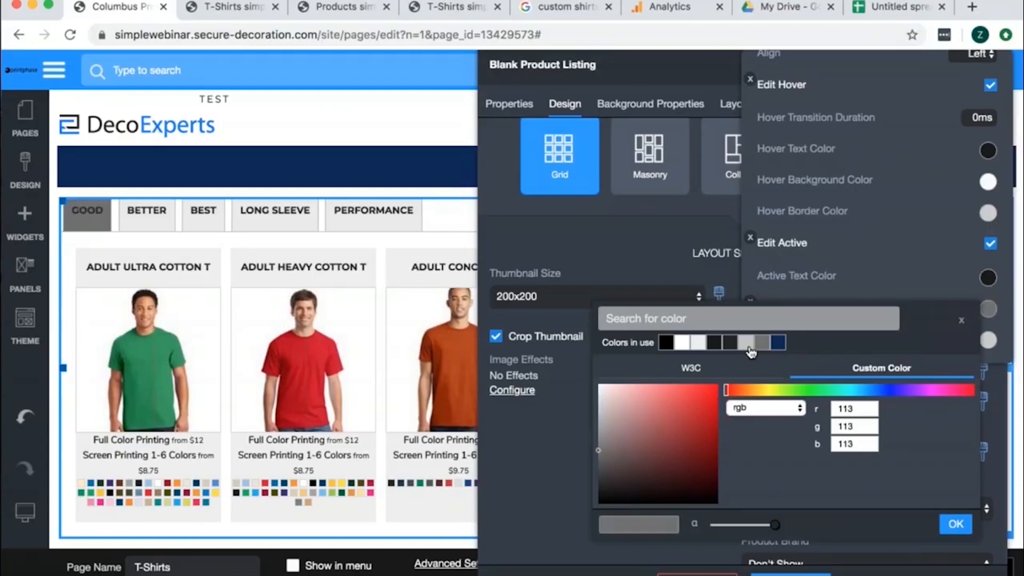
{"action": "left_click", "coordinate": [747, 344]}
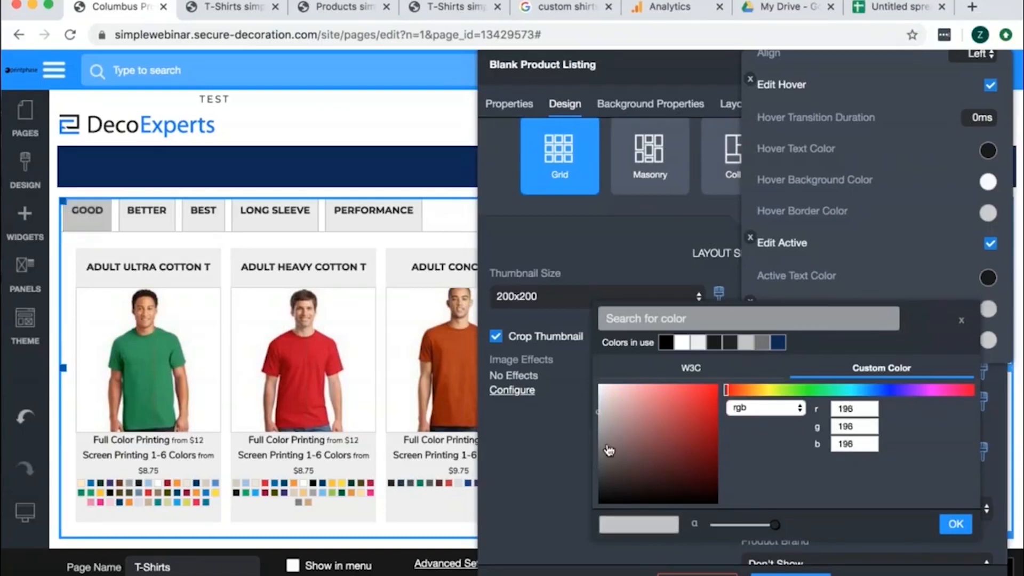
{"action": "left_click_drag", "start_coordinate": [601, 430], "coordinate": [598, 428]}
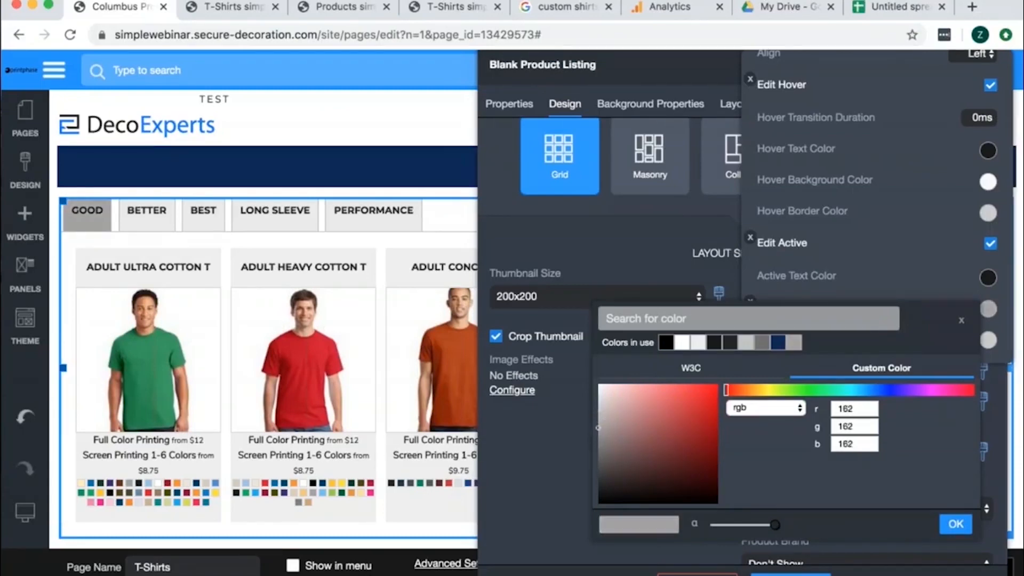
{"action": "left_click", "coordinate": [954, 524]}
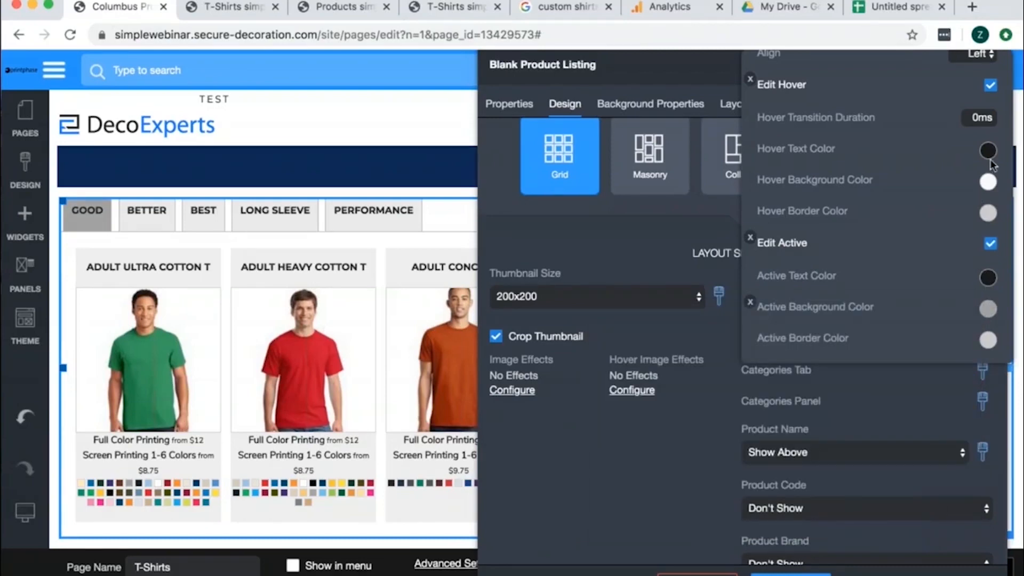
- Set the category tabs' hover background color to red with RGB 200, 0, 0
{"action": "left_click", "coordinate": [988, 182]}
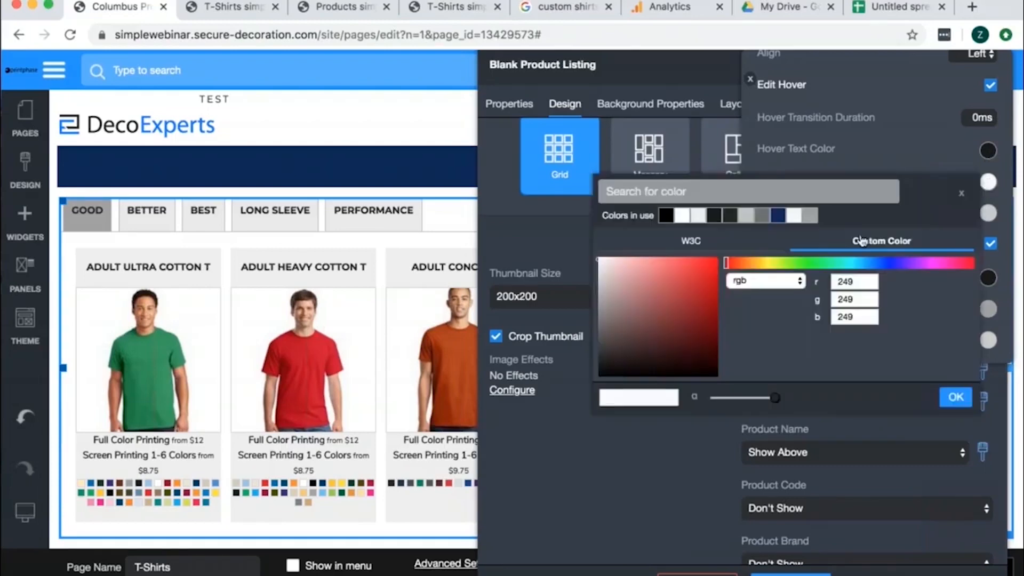
{"action": "left_click_drag", "start_coordinate": [751, 297], "coordinate": [754, 287]}
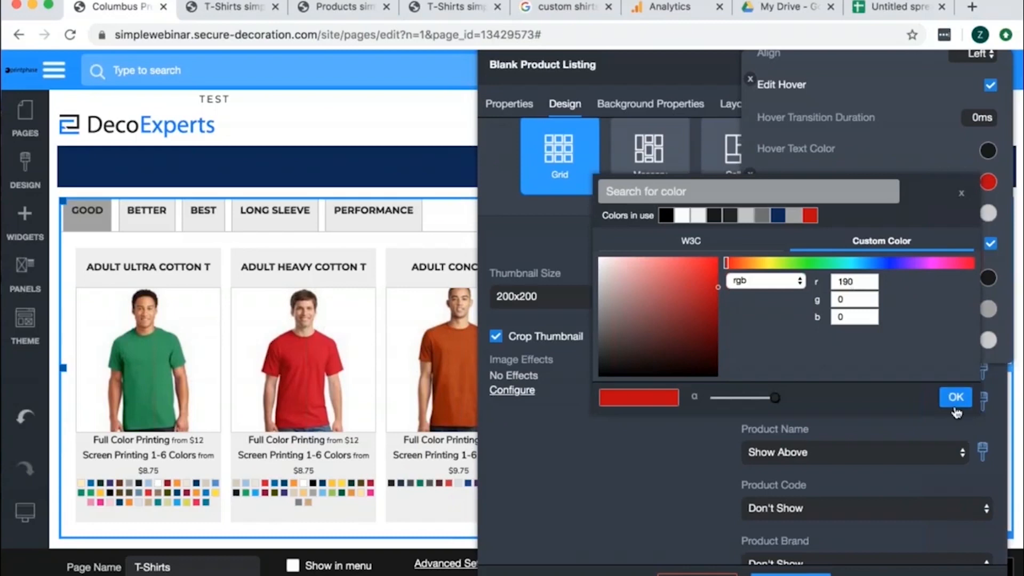
{"action": "double_click", "coordinate": [850, 281]}
{"action": "type", "text": "200"}
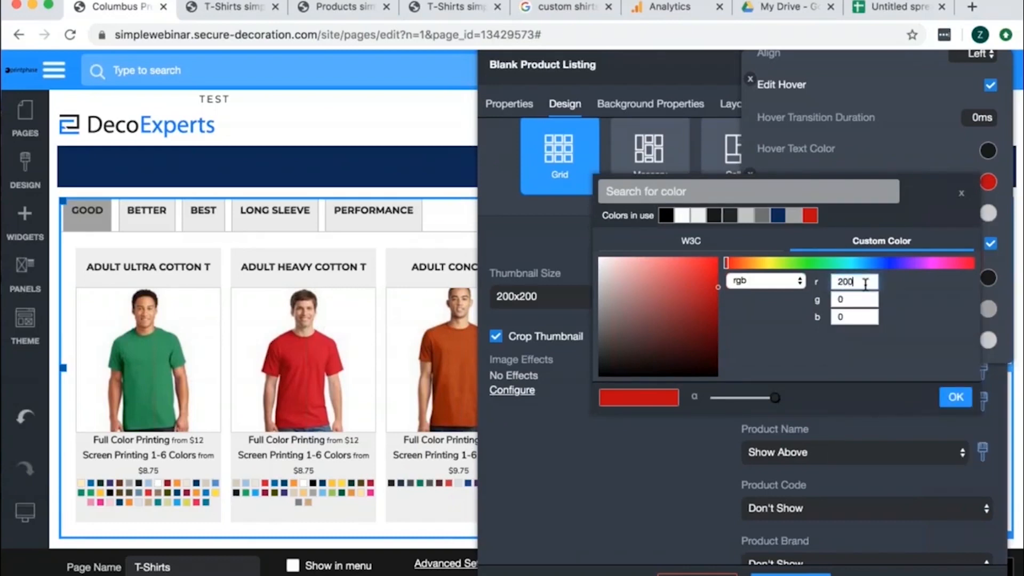
{"action": "left_click", "coordinate": [956, 397]}
{"action": "left_click", "coordinate": [447, 234]}
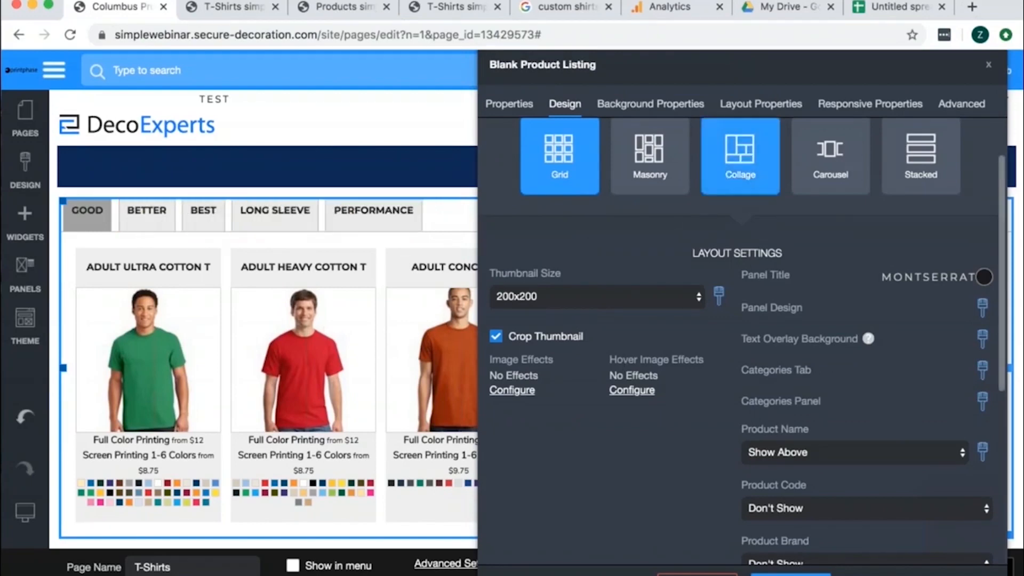
- Align the category tabs to the center and close the product listing settings
{"action": "left_click", "coordinate": [980, 376]}
{"action": "left_click", "coordinate": [951, 232]}
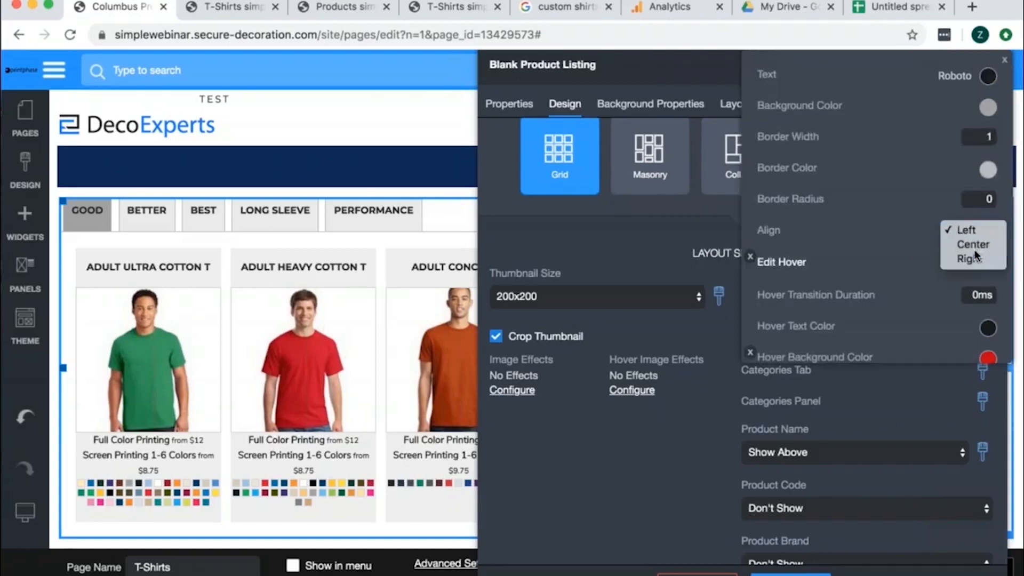
{"action": "left_click", "coordinate": [973, 245]}
{"action": "left_click", "coordinate": [715, 68]}
{"action": "left_click_drag", "start_coordinate": [714, 68], "coordinate": [681, 128]}
{"action": "left_click", "coordinate": [966, 132]}
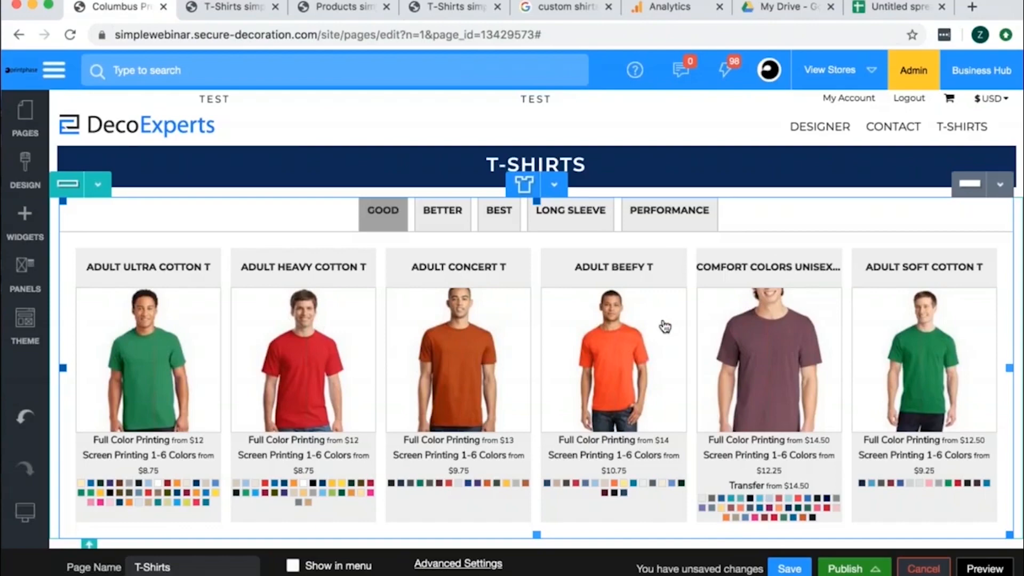
- Reopen the product listing's design settings and set the thumbnail size to 250x250
{"action": "double_click", "coordinate": [649, 348]}
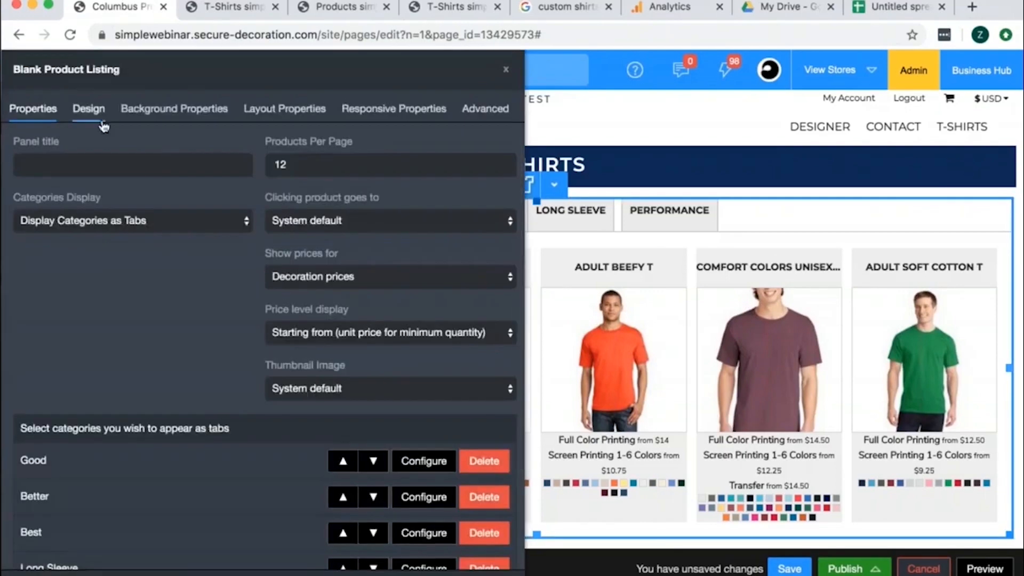
{"action": "left_click", "coordinate": [88, 108]}
{"action": "scroll", "coordinate": [414, 383], "scroll_direction": "down", "scroll_amount": 5}
{"action": "scroll", "coordinate": [423, 370], "scroll_direction": "up", "scroll_amount": 5}
{"action": "left_click", "coordinate": [167, 236]}
{"action": "key", "text": "Escape"}
{"action": "scroll", "coordinate": [294, 344], "scroll_direction": "down", "scroll_amount": 2}
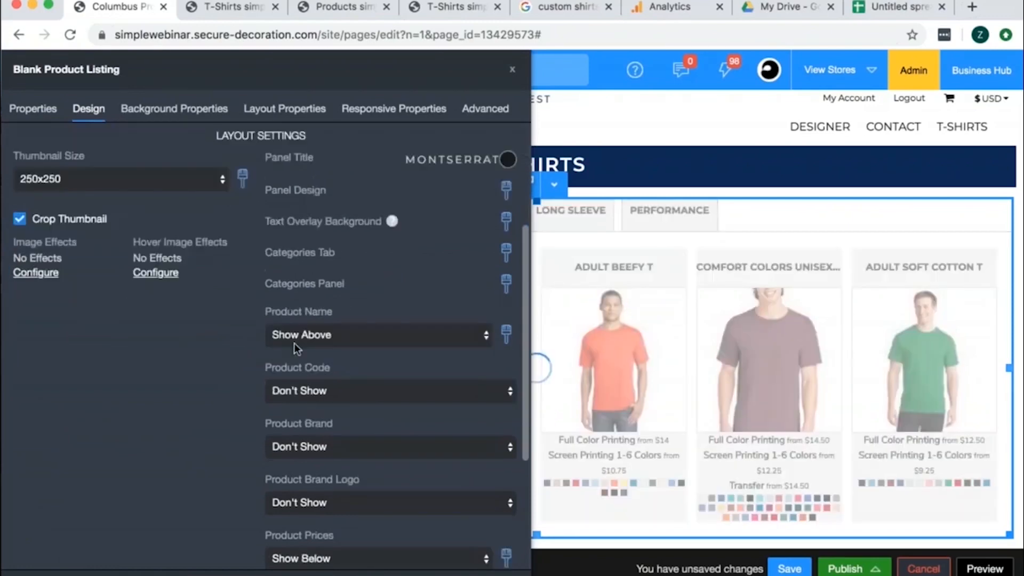
- Set the product thumbnails' background color to white and remove their border
{"action": "left_click", "coordinate": [244, 177]}
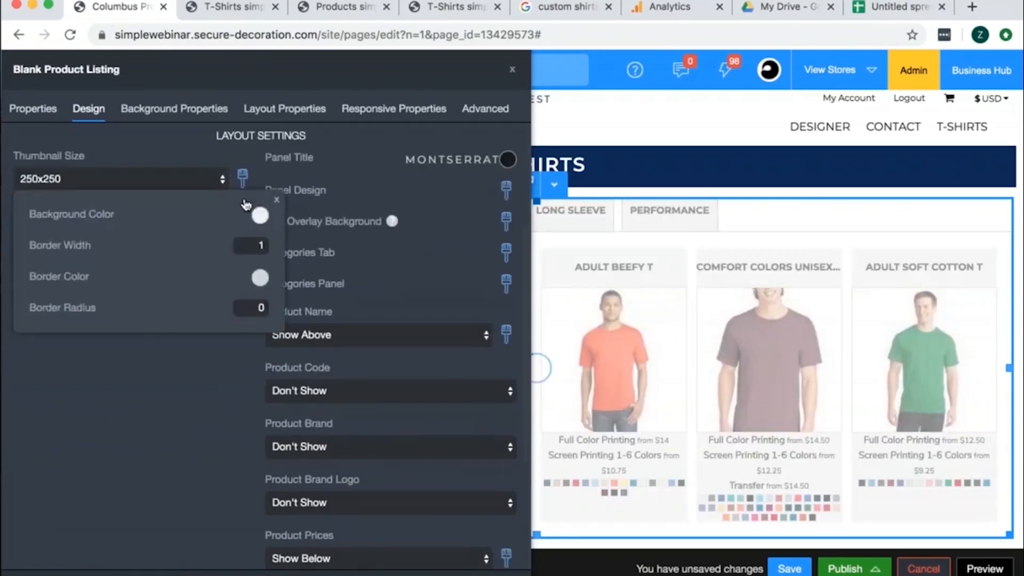
{"action": "left_click", "coordinate": [242, 177]}
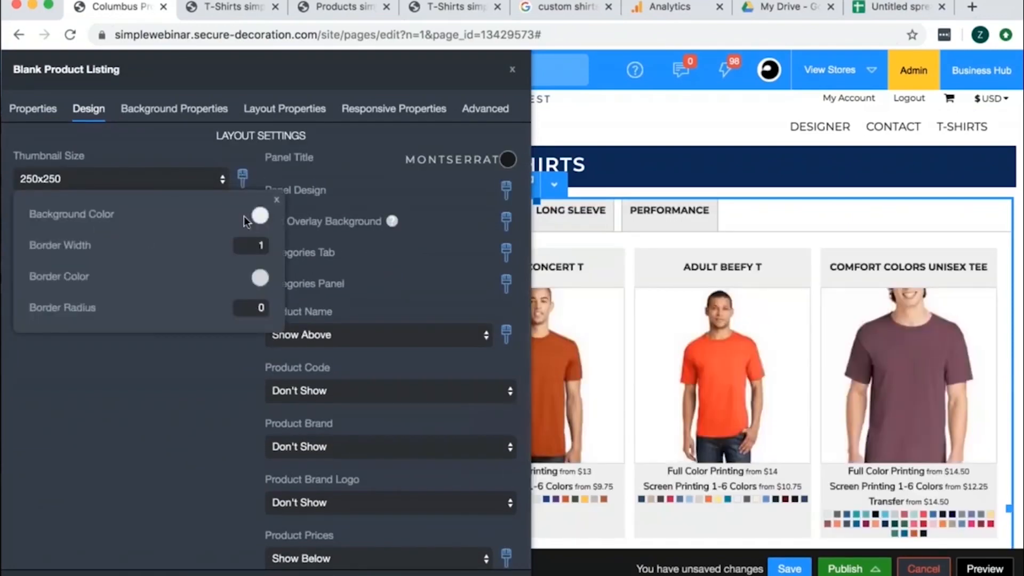
{"action": "left_click", "coordinate": [260, 215]}
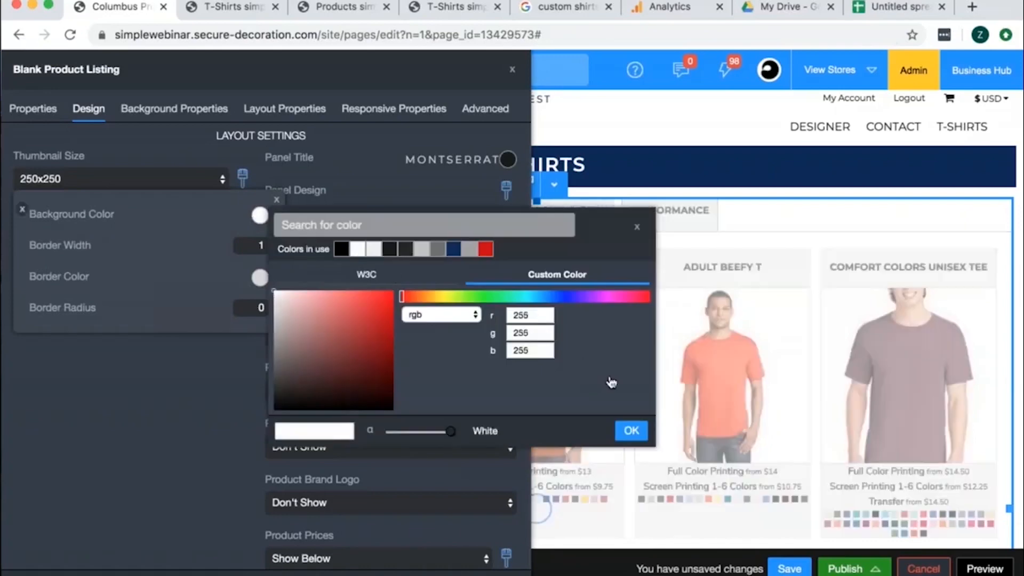
{"action": "left_click", "coordinate": [631, 430]}
{"action": "left_click", "coordinate": [254, 246]}
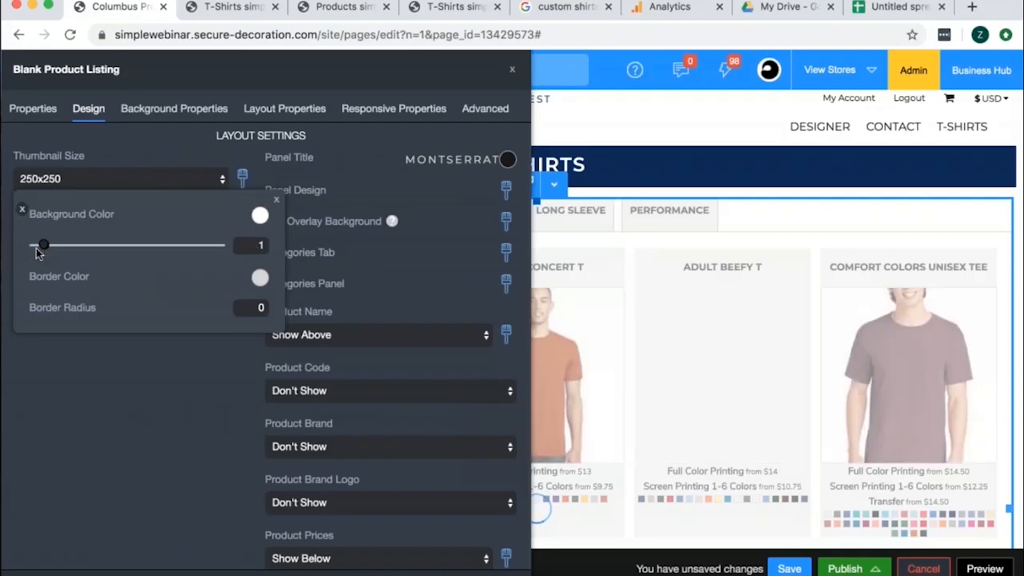
{"action": "left_click_drag", "start_coordinate": [36, 248], "coordinate": [7, 245]}
{"action": "left_click", "coordinate": [506, 189]}
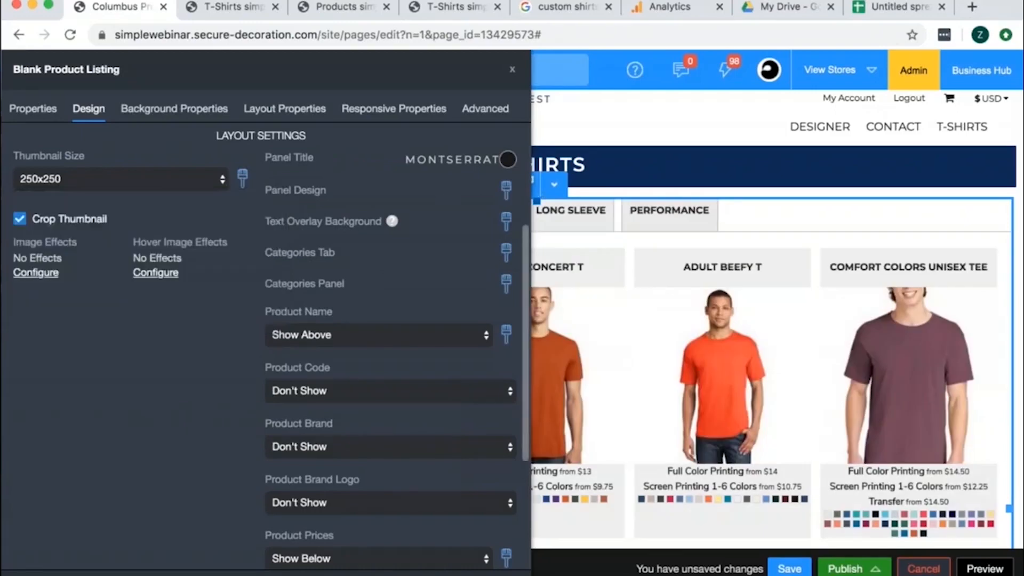
- Set the product panels' background color to white and their border width to 1
{"action": "left_click", "coordinate": [505, 189]}
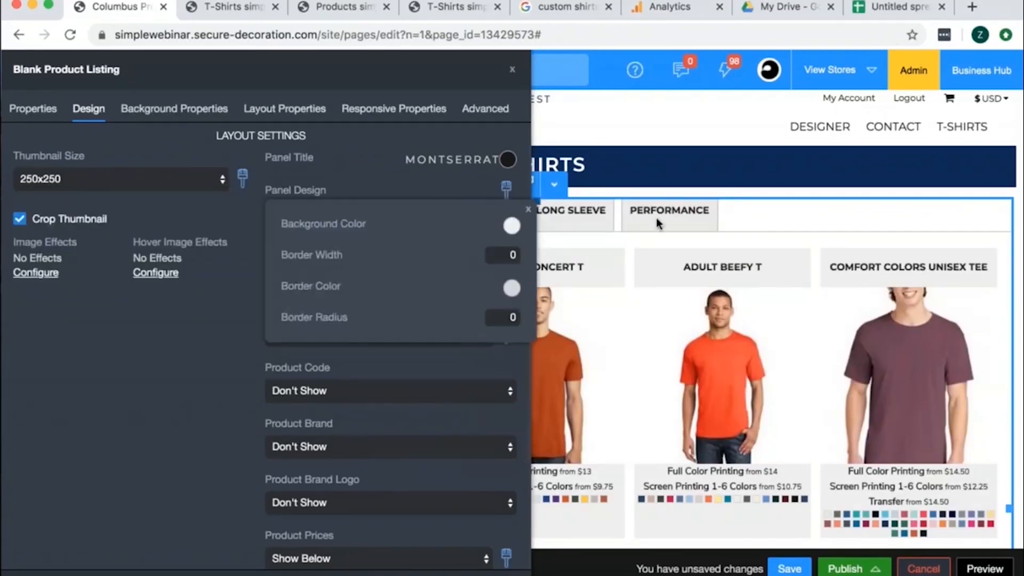
{"action": "left_click", "coordinate": [512, 227]}
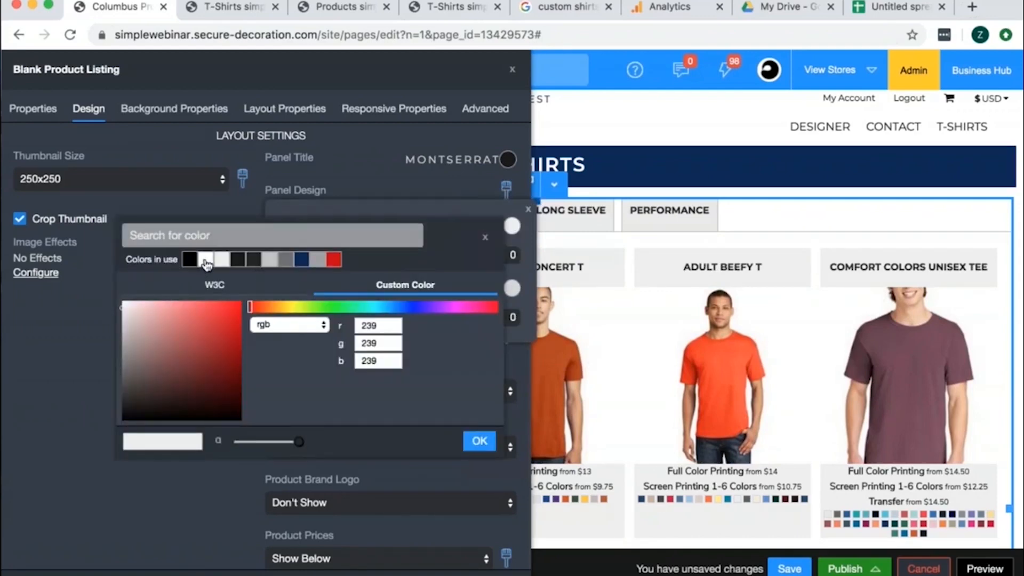
{"action": "left_click", "coordinate": [205, 260]}
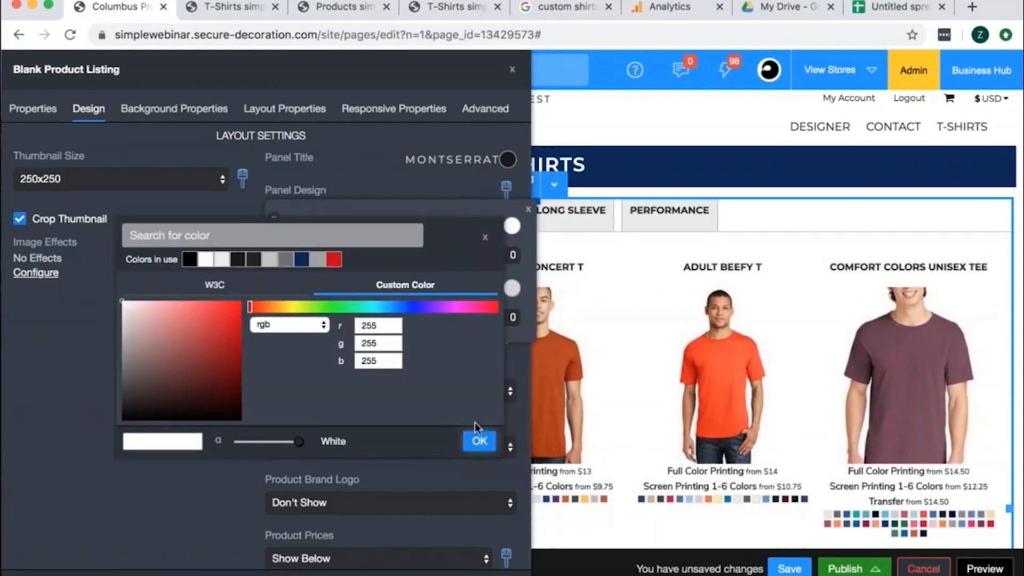
{"action": "left_click", "coordinate": [478, 441]}
{"action": "left_click_drag", "start_coordinate": [288, 259], "coordinate": [292, 260]}
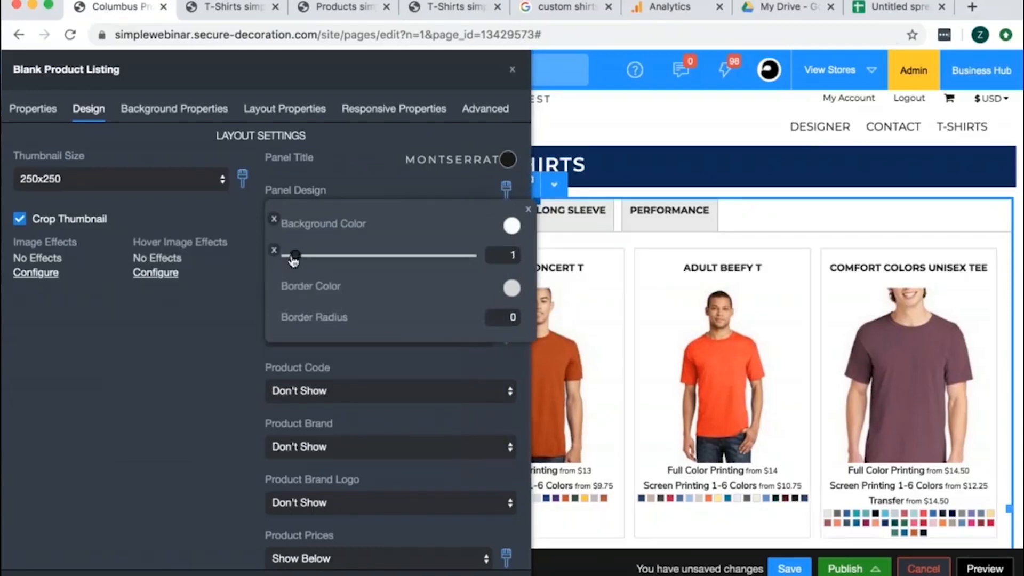
{"action": "left_click", "coordinate": [1006, 451]}
- Set the product listing's alignment to Center in its layout properties
{"action": "left_click", "coordinate": [268, 104]}
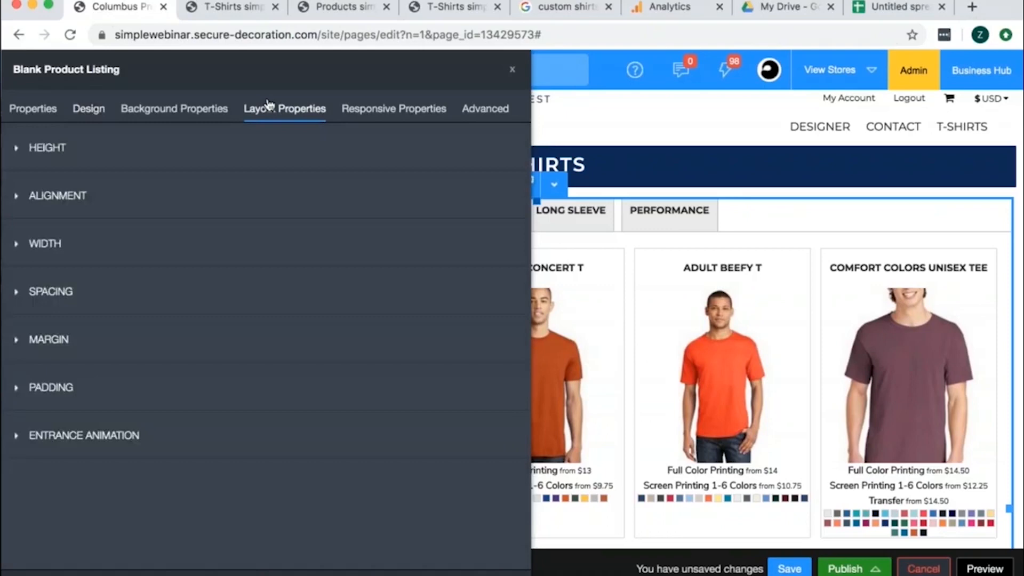
{"action": "left_click", "coordinate": [53, 195]}
{"action": "left_click", "coordinate": [51, 250]}
{"action": "left_click", "coordinate": [51, 264]}
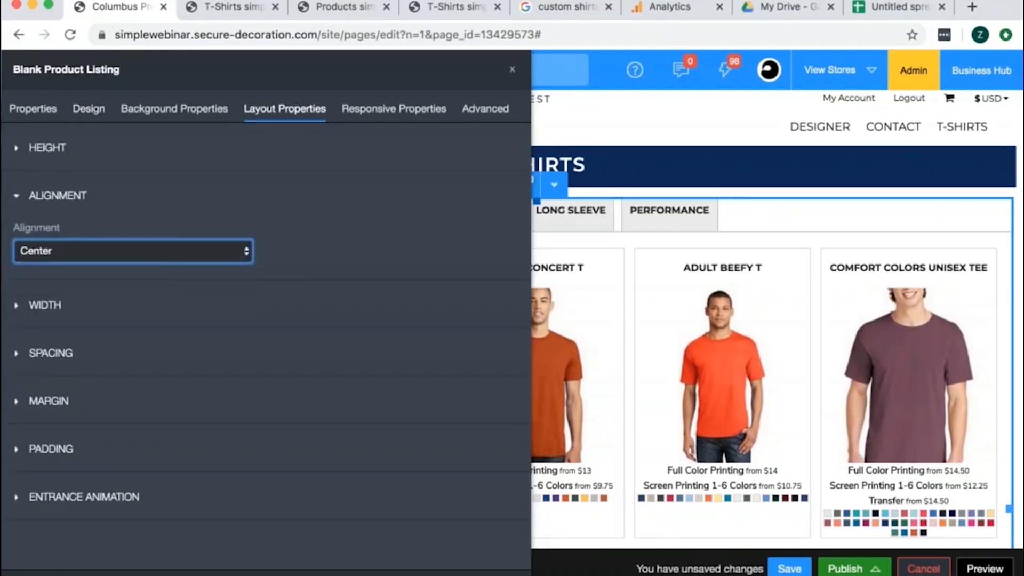
- Set the product listing's spacing to Large, close its settings and save the page
{"action": "left_click", "coordinate": [63, 353]}
{"action": "left_click", "coordinate": [77, 418]}
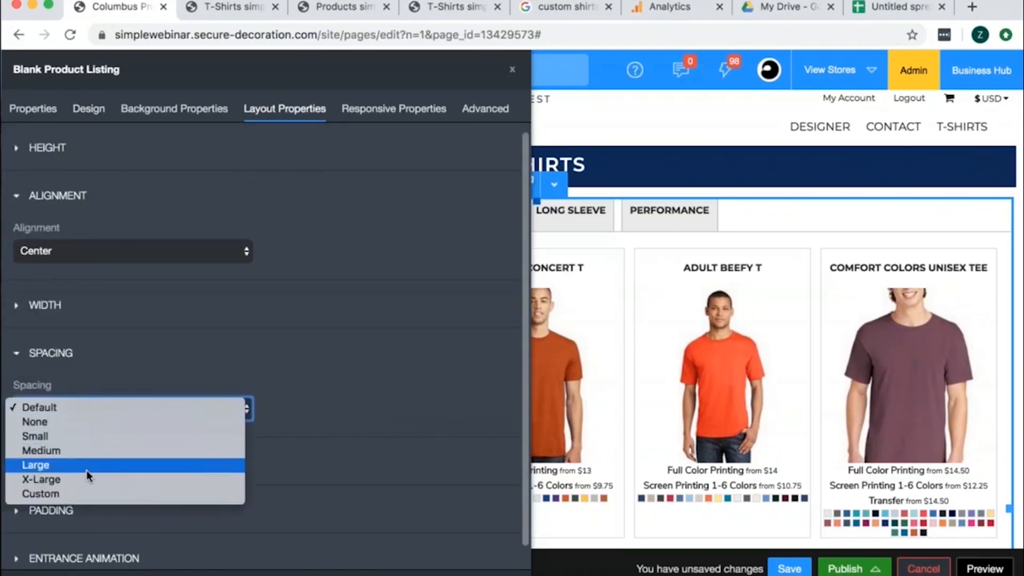
{"action": "left_click", "coordinate": [87, 468]}
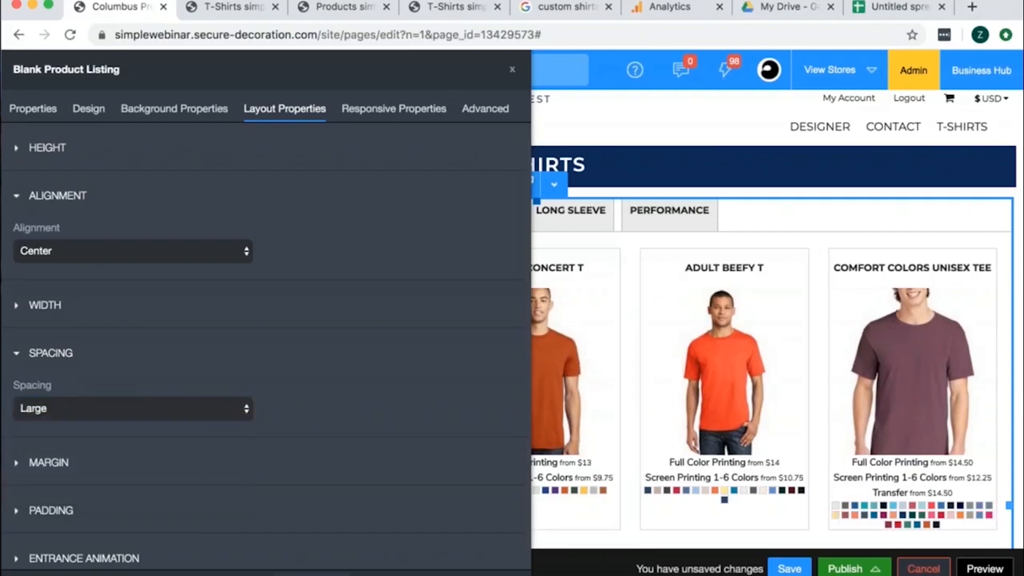
{"action": "left_click", "coordinate": [605, 372]}
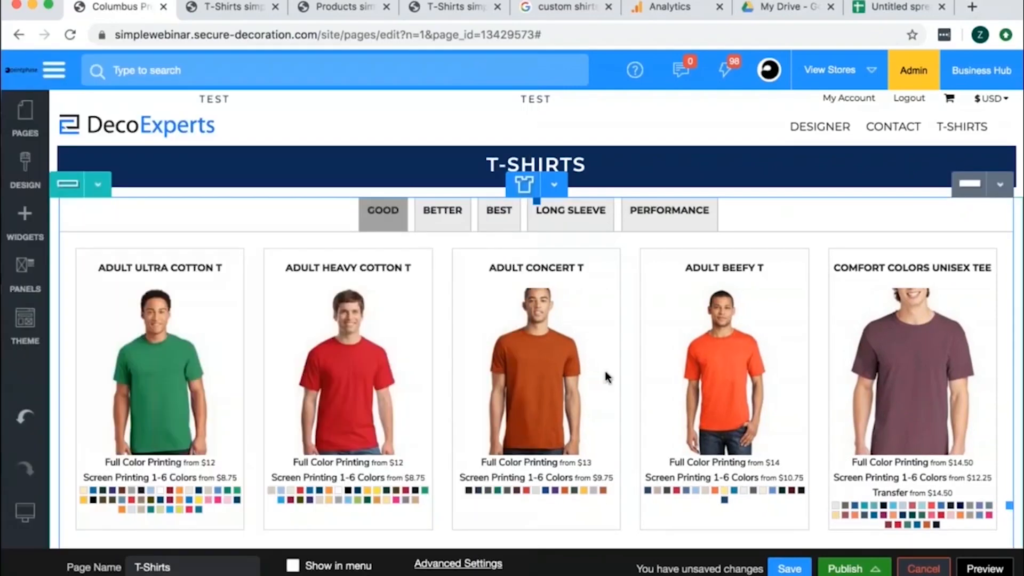
{"action": "left_click", "coordinate": [789, 568]}
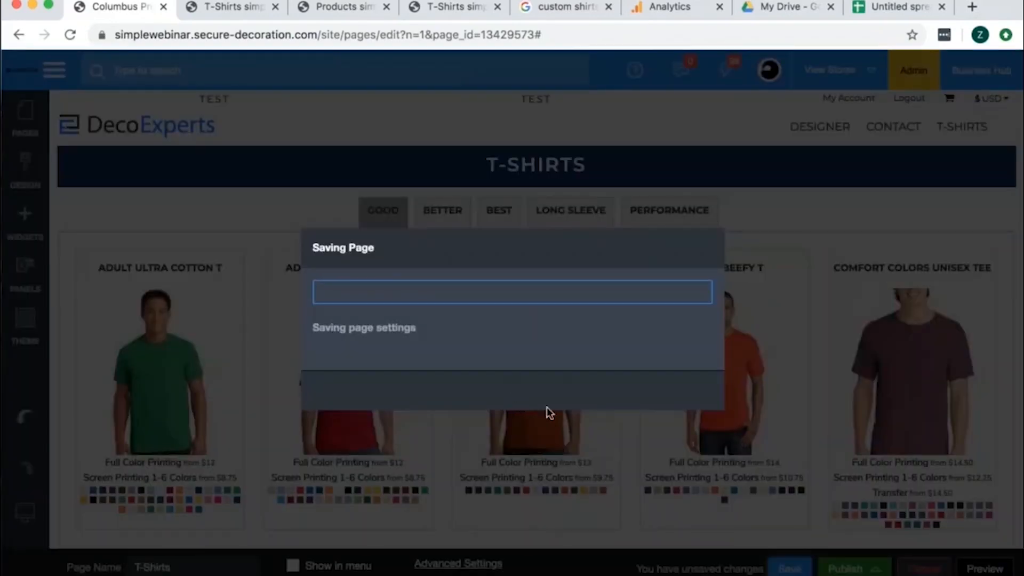
{"action": "left_click", "coordinate": [528, 388]}
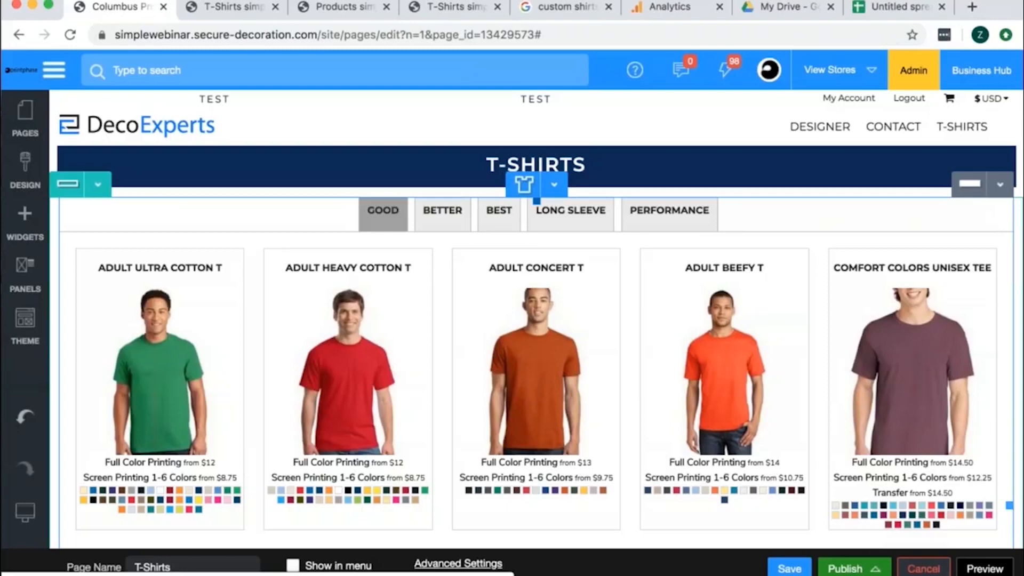
- Copy the T-Shirts page as a new page named Good and nest it under T-Shirts
{"action": "left_click", "coordinate": [34, 109]}
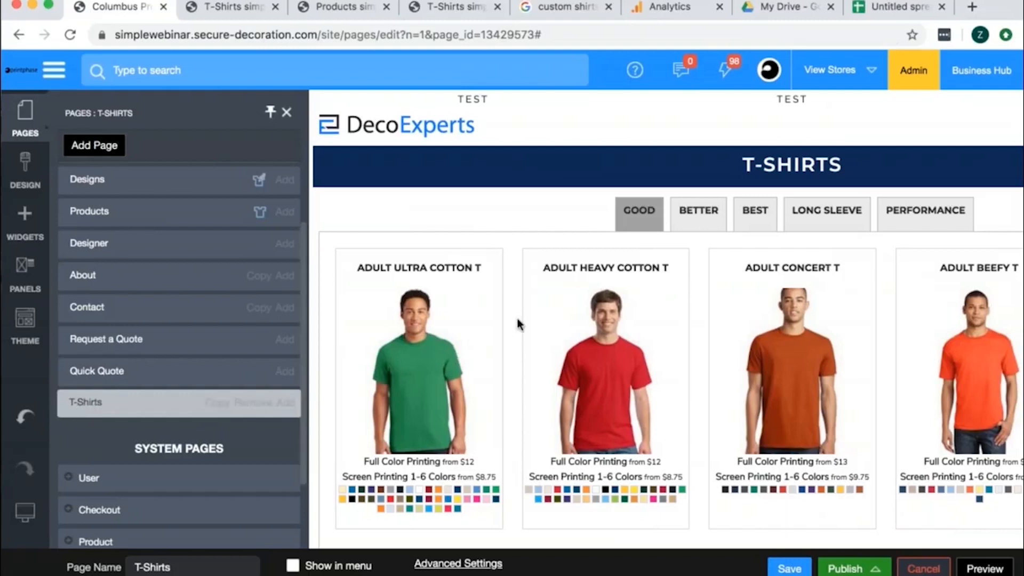
{"action": "left_click", "coordinate": [218, 408]}
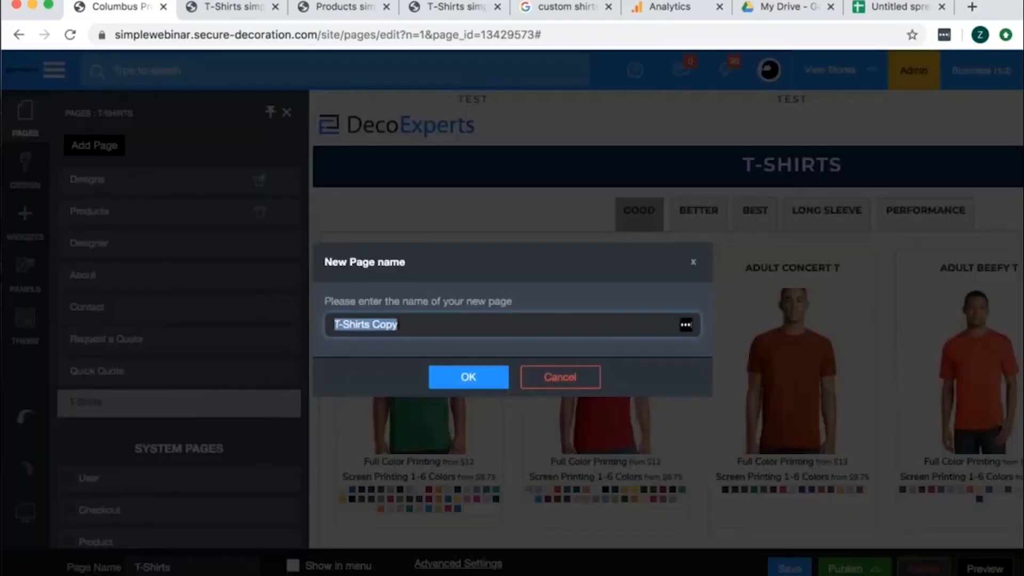
{"action": "type", "text": "Good"}
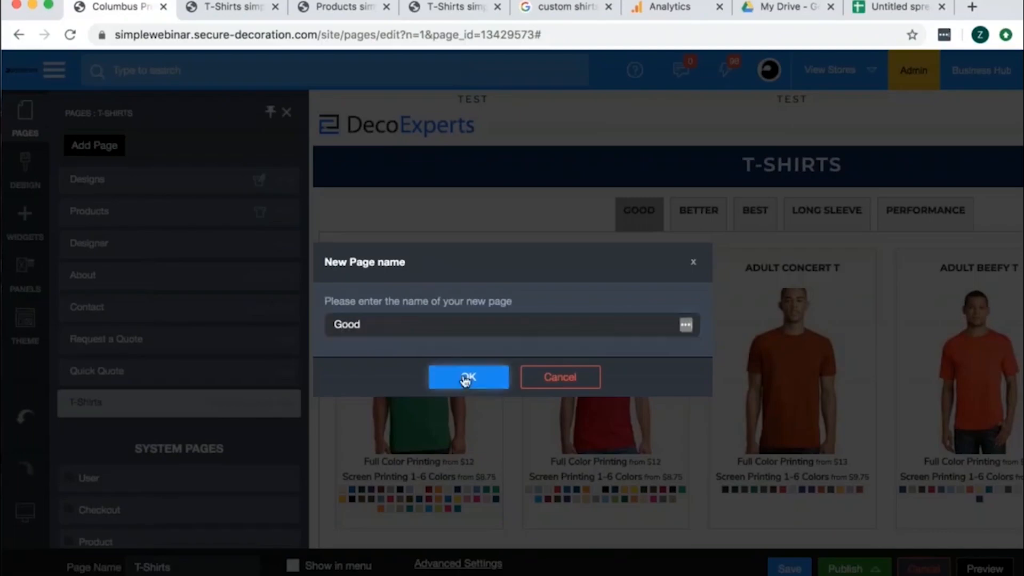
{"action": "left_click", "coordinate": [466, 377]}
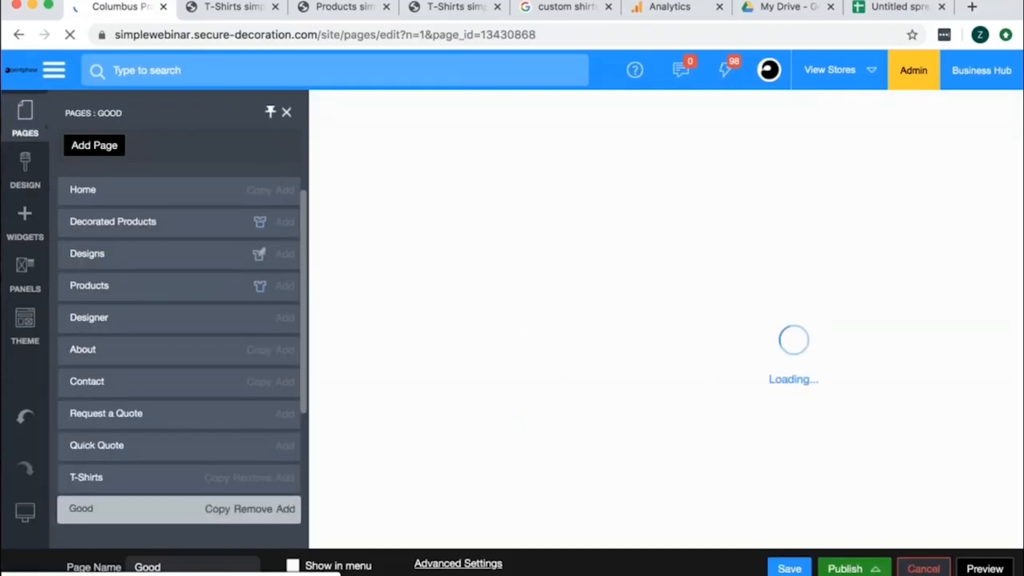
{"action": "left_click_drag", "start_coordinate": [80, 508], "coordinate": [71, 477]}
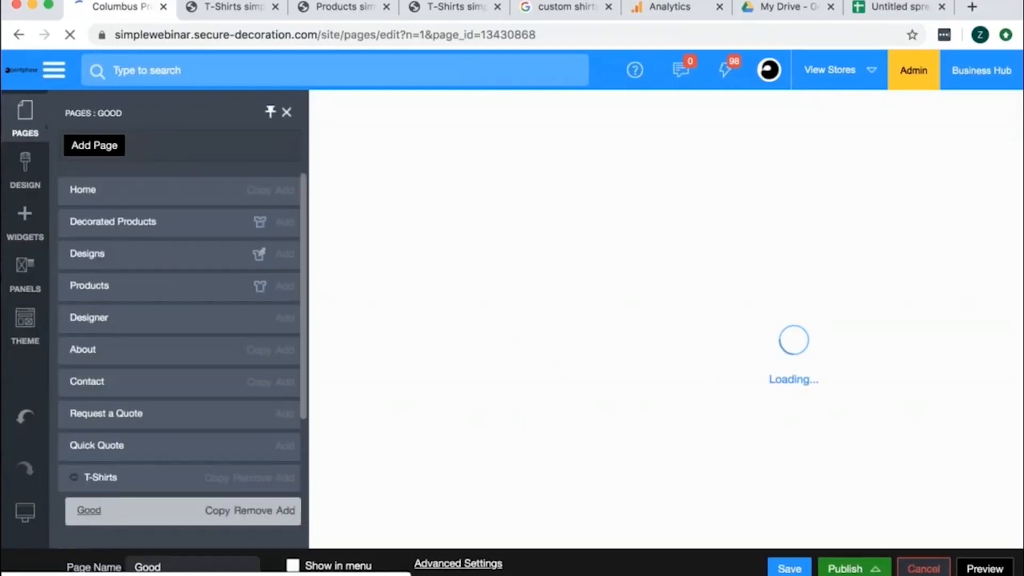
- Copy the Good page as a new page named Better
{"action": "left_click", "coordinate": [217, 511]}
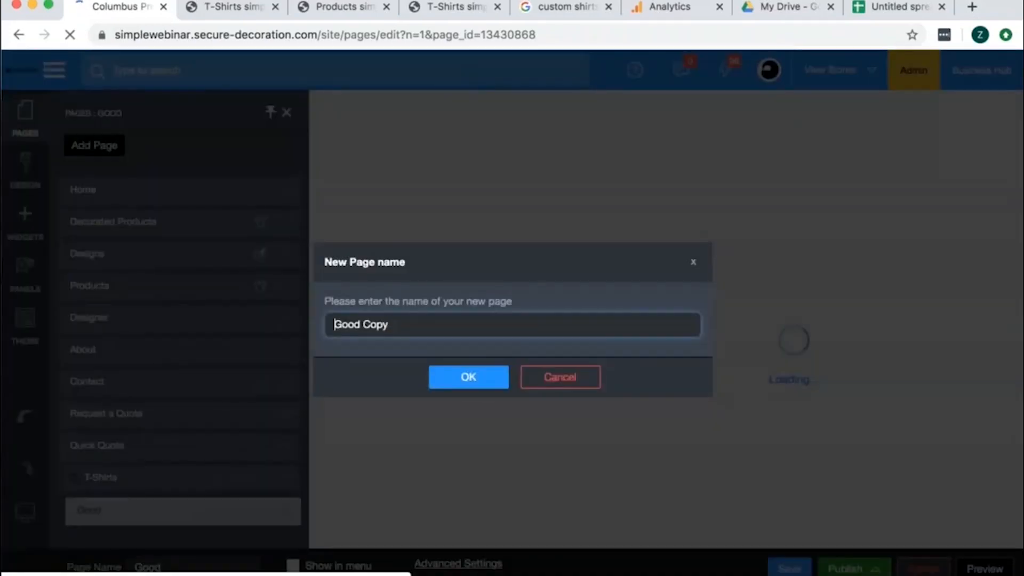
{"action": "triple_click", "coordinate": [389, 324]}
{"action": "type", "text": "Better"}
{"action": "left_click", "coordinate": [469, 376]}
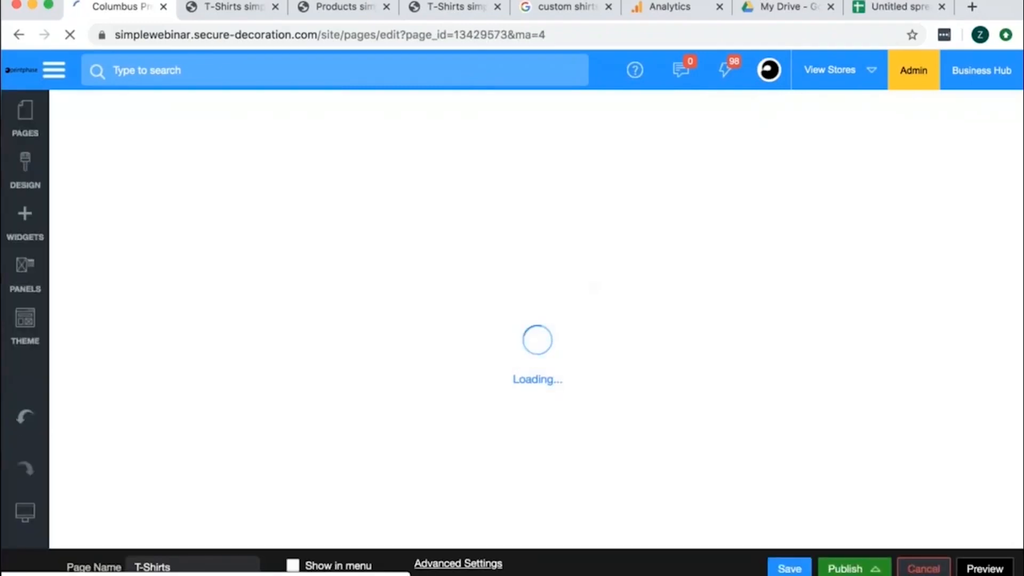
- Review the category tab order in the T-Shirts page's product listing settings
{"action": "left_click", "coordinate": [424, 206]}
{"action": "scroll", "coordinate": [86, 480], "scroll_direction": "down", "scroll_amount": 5}
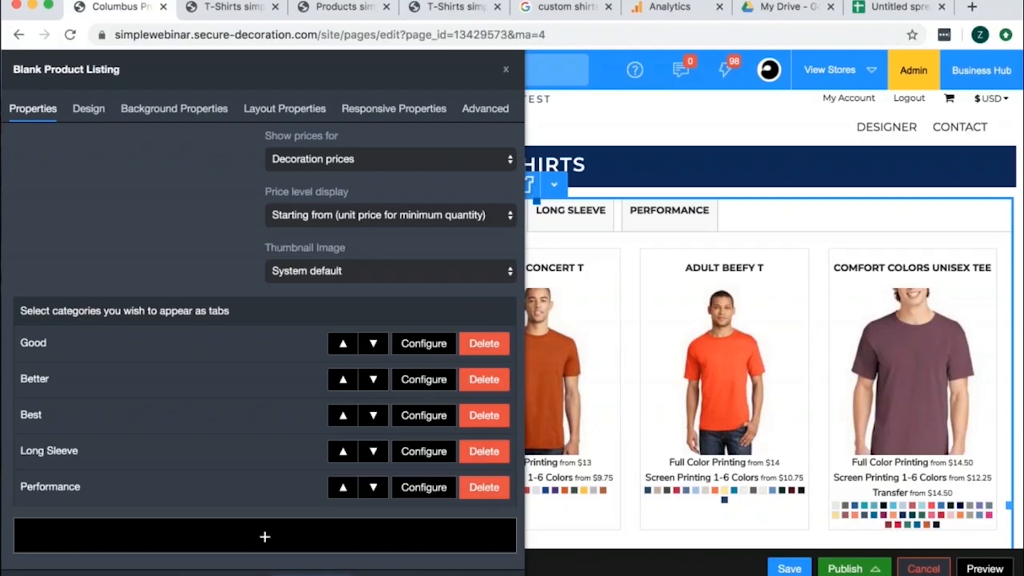
{"action": "left_click", "coordinate": [312, 575]}
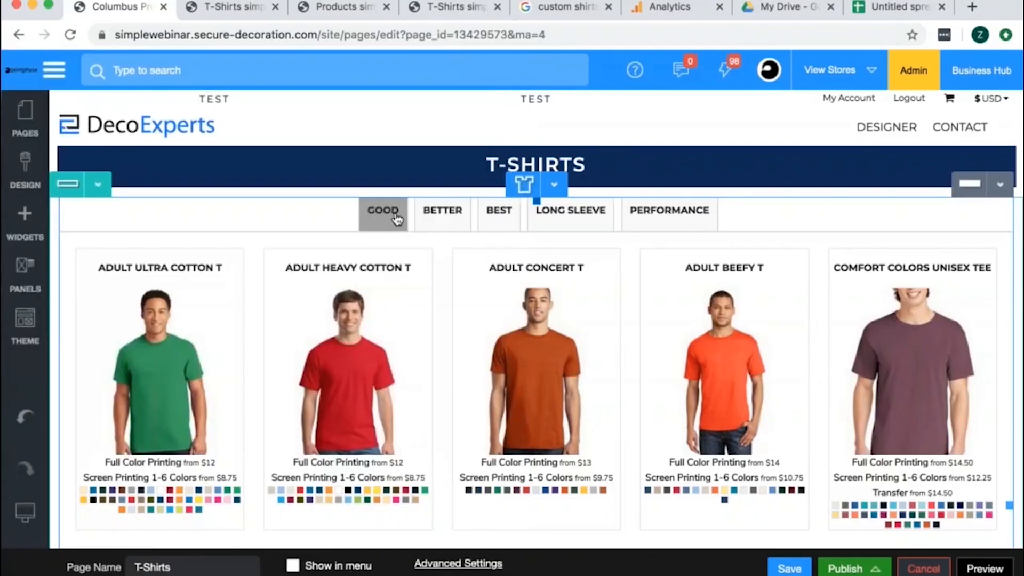
- Open the Better page and move the Better category to first place in its product listing tabs
{"action": "left_click", "coordinate": [25, 118]}
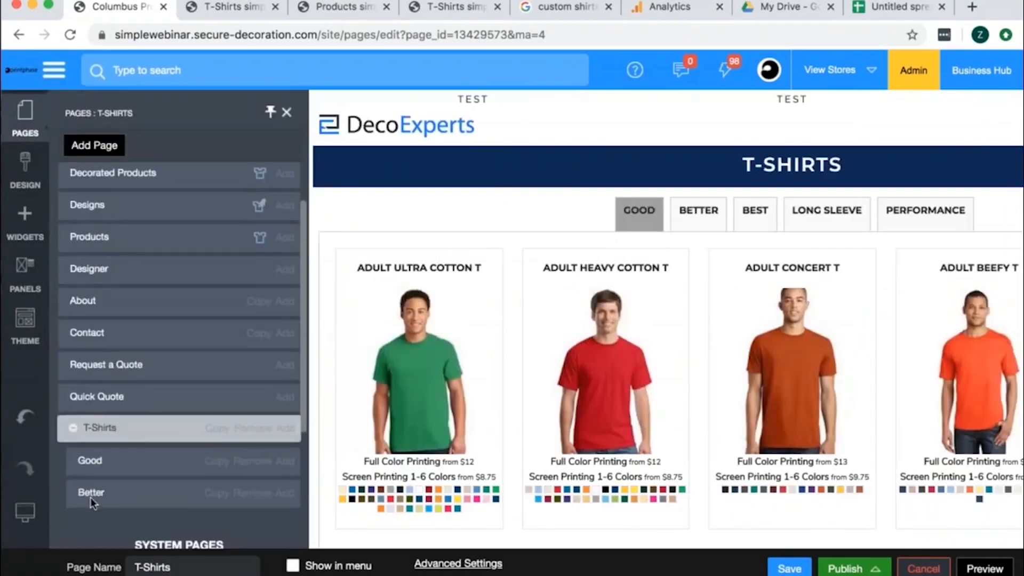
{"action": "left_click", "coordinate": [90, 492]}
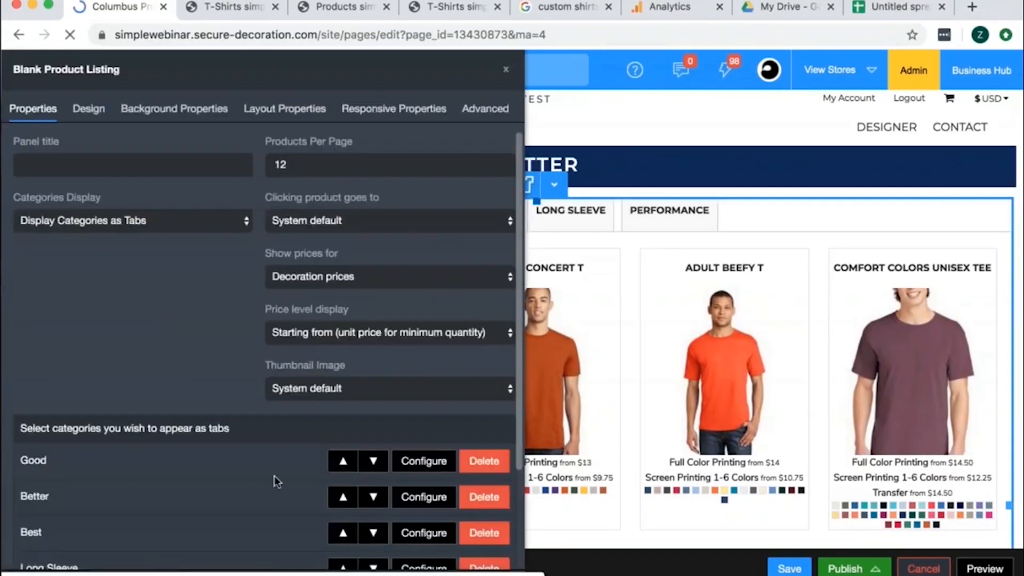
{"action": "left_click", "coordinate": [343, 495]}
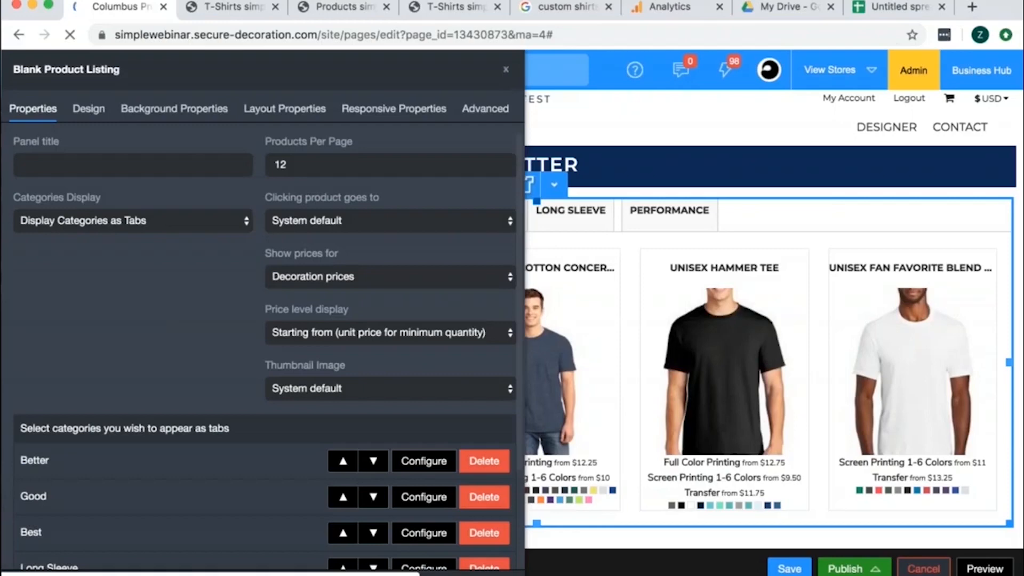
{"action": "left_click", "coordinate": [506, 69]}
- View the Better page at the standard monitor size
{"action": "mouse_move", "coordinate": [27, 513]}
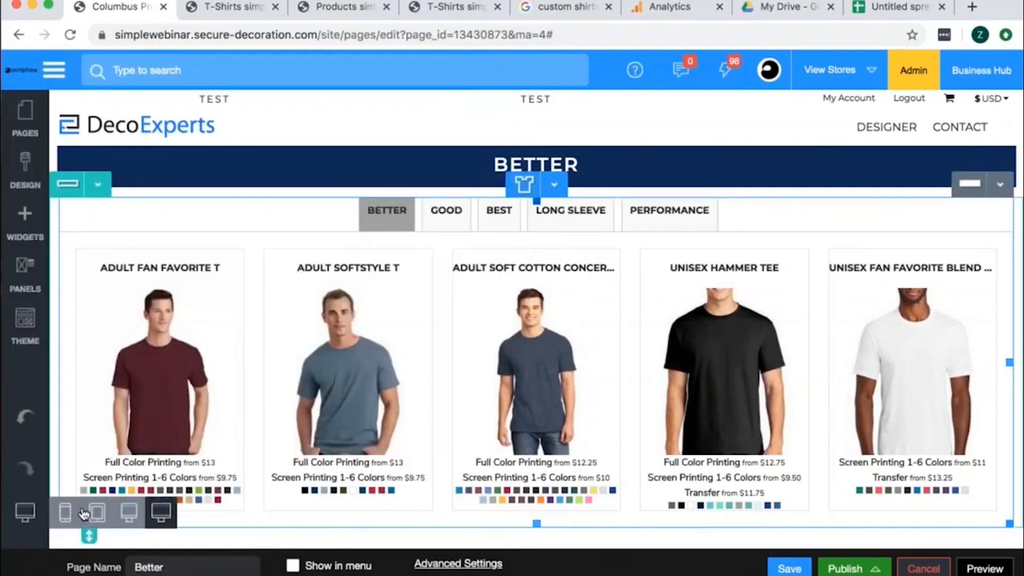
{"action": "left_click", "coordinate": [131, 512]}
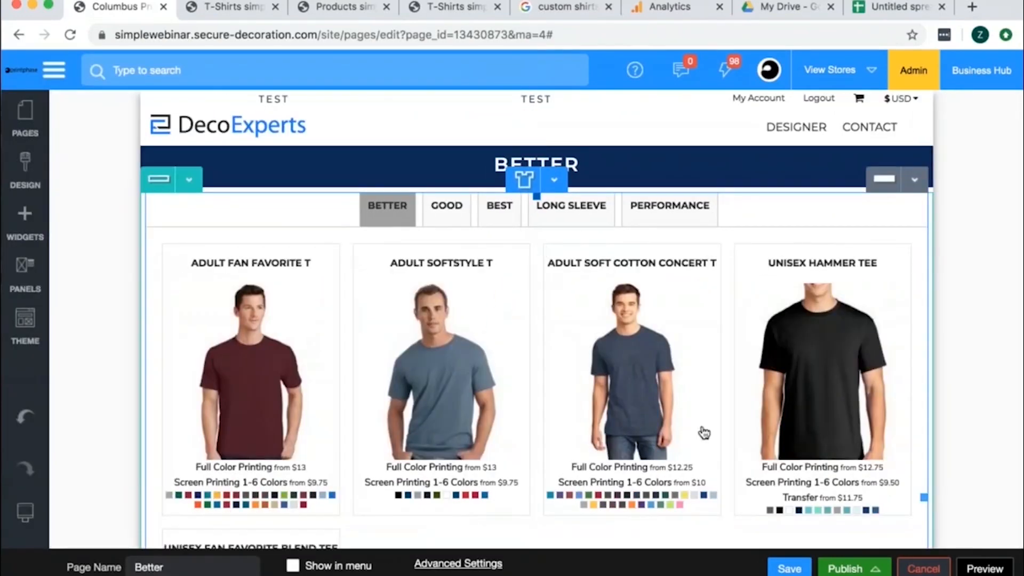
- Switch to the T-Shirts store preview and browse its Performance, Long Sleeve and Best categories
{"action": "left_click", "coordinate": [233, 8]}
{"action": "left_click", "coordinate": [360, 182]}
{"action": "left_click", "coordinate": [256, 181]}
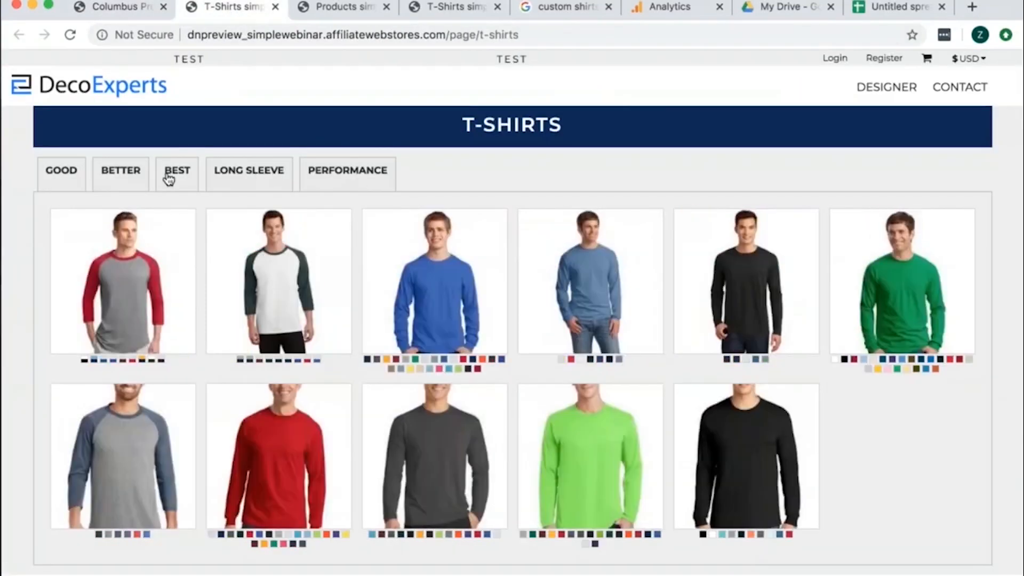
{"action": "left_click", "coordinate": [167, 176]}
{"action": "left_click", "coordinate": [244, 179]}
{"action": "left_click", "coordinate": [347, 171]}
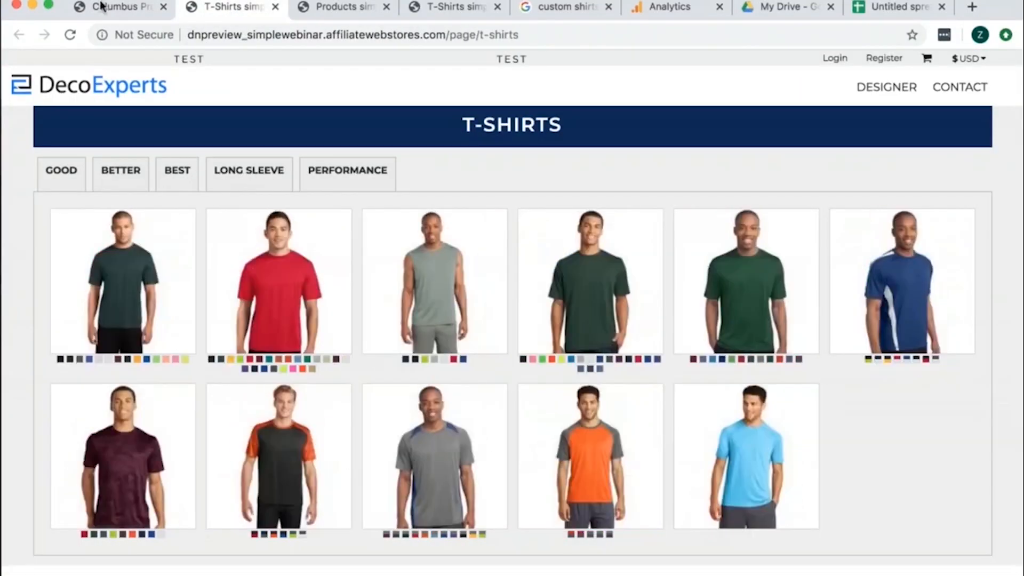
- Return to the page editor and view the Better page as it appears on a mobile device
{"action": "left_click", "coordinate": [102, 7]}
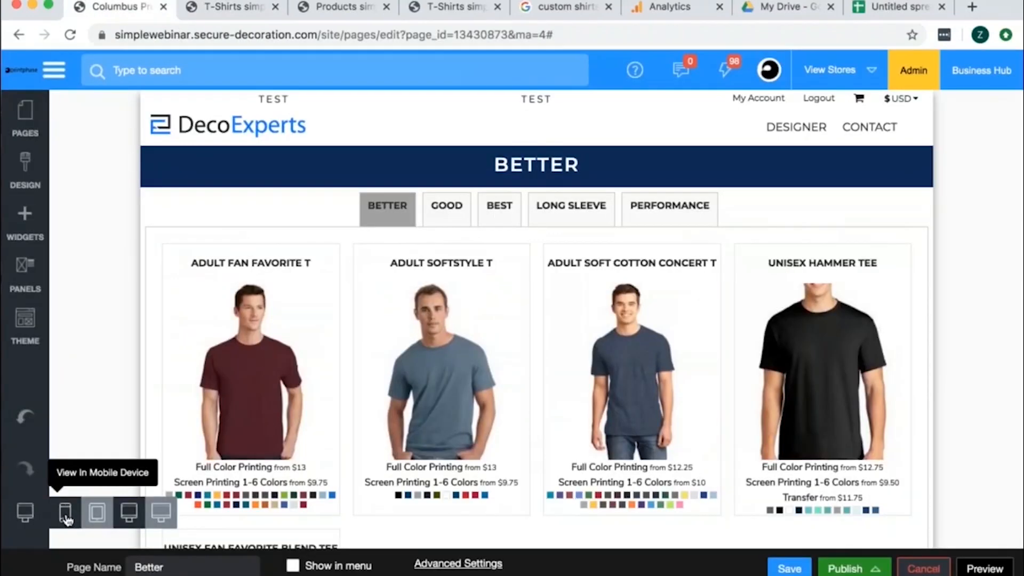
{"action": "left_click", "coordinate": [65, 513]}
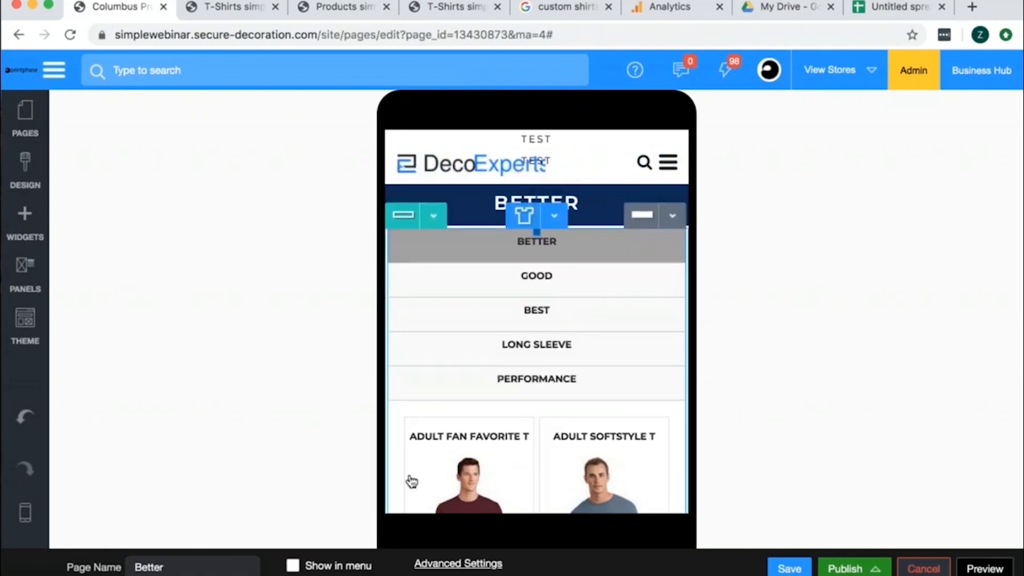
{"action": "mouse_move", "coordinate": [21, 537]}
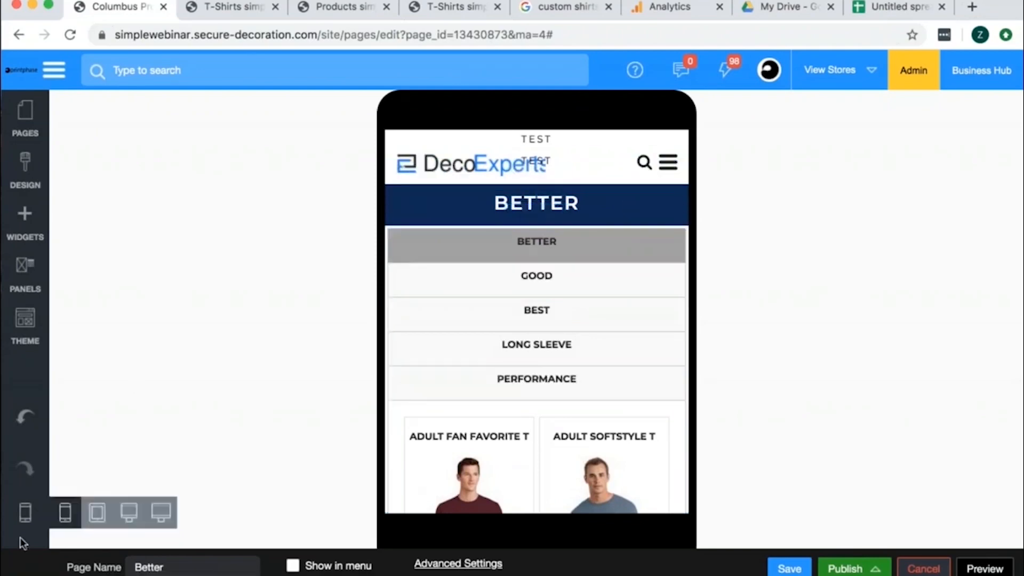
- Switch the Better page to the wide monitor view and save the page
{"action": "left_click", "coordinate": [158, 513]}
{"action": "left_click", "coordinate": [789, 568]}
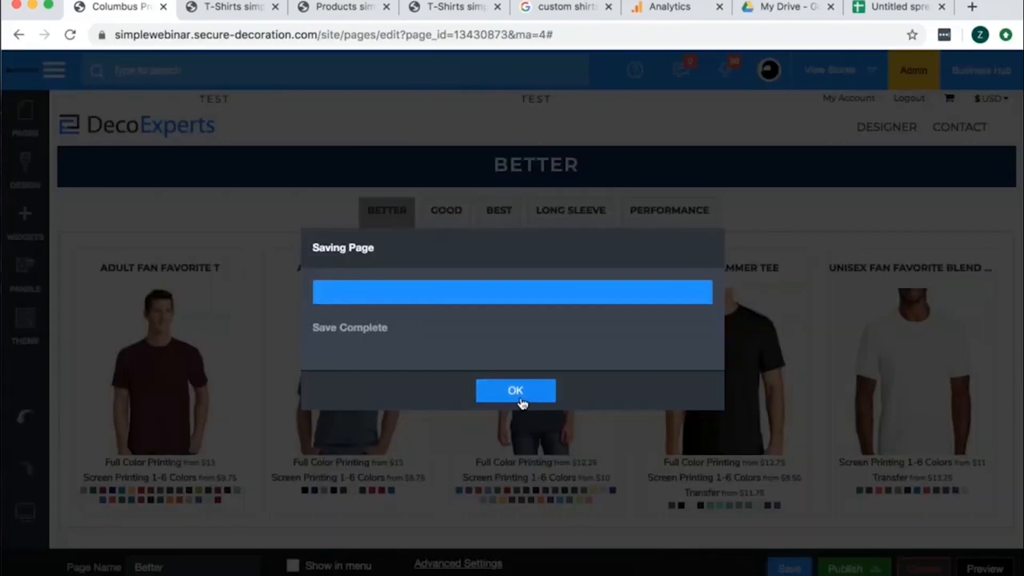
{"action": "left_click", "coordinate": [519, 403]}
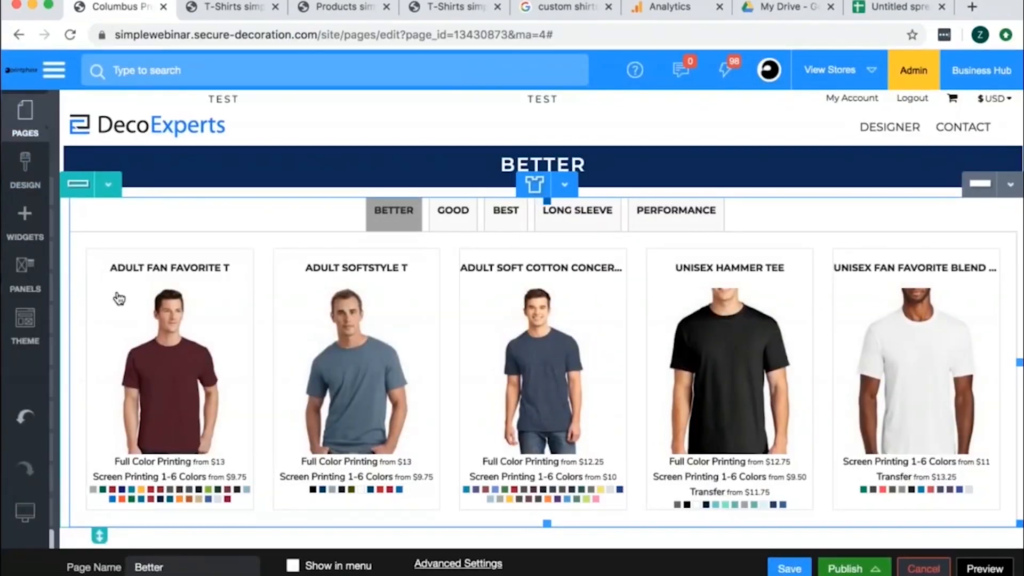
- Open the Good page and add a new row containing a text widget below its product listing
{"action": "mouse_move", "coordinate": [122, 302]}
{"action": "scroll", "coordinate": [137, 531], "scroll_direction": "down", "scroll_amount": 2}
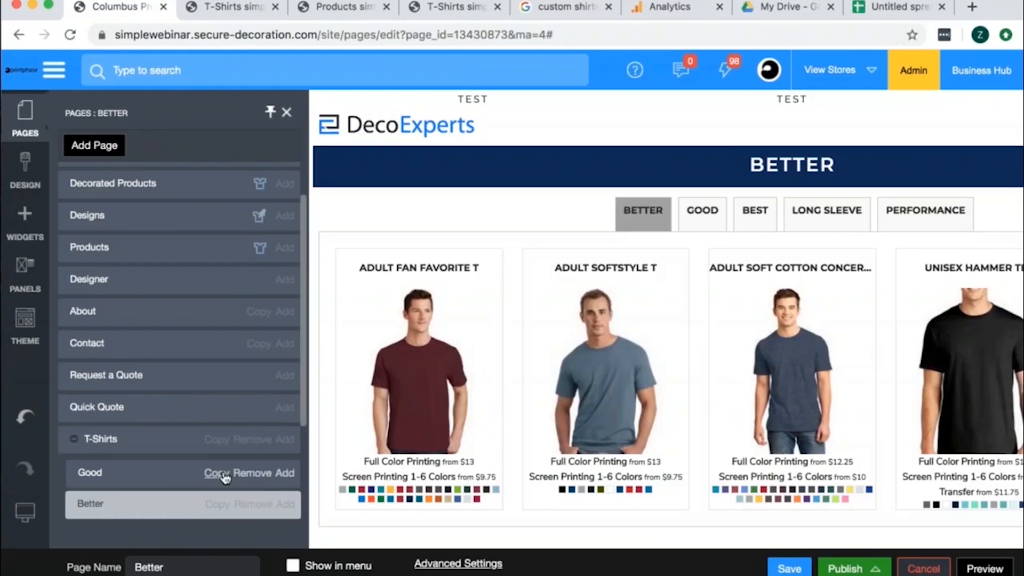
{"action": "left_click", "coordinate": [98, 474]}
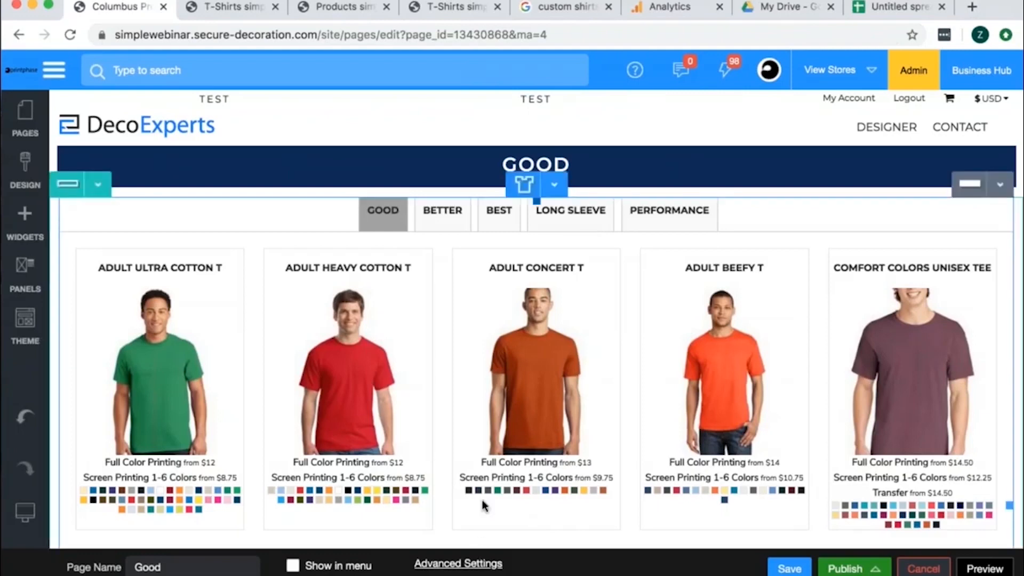
{"action": "scroll", "coordinate": [482, 500], "scroll_direction": "down", "scroll_amount": 10}
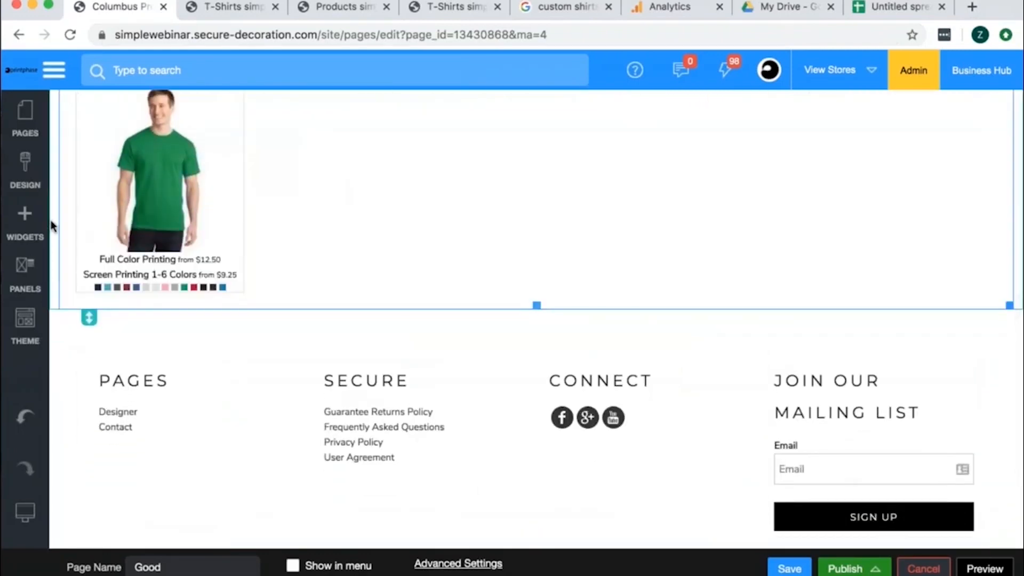
{"action": "left_click", "coordinate": [25, 224]}
{"action": "left_click_drag", "start_coordinate": [191, 380], "coordinate": [518, 245]}
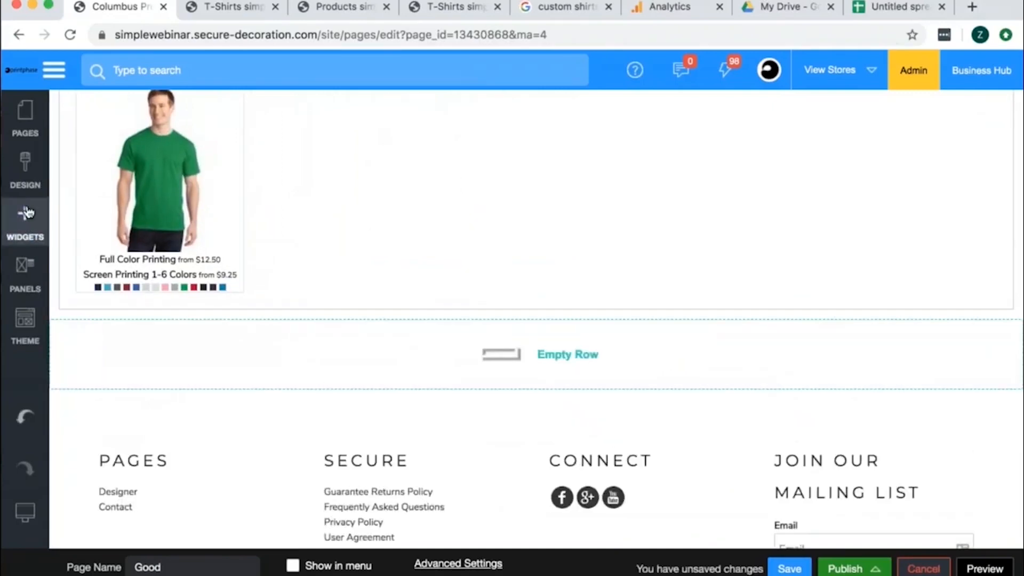
{"action": "left_click", "coordinate": [26, 214]}
{"action": "left_click_drag", "start_coordinate": [96, 201], "coordinate": [663, 361]}
- Replace the placeholder text in the new widget with "On a budget? We offer a range of low -price custom t-shirts."
{"action": "left_click", "coordinate": [451, 327]}
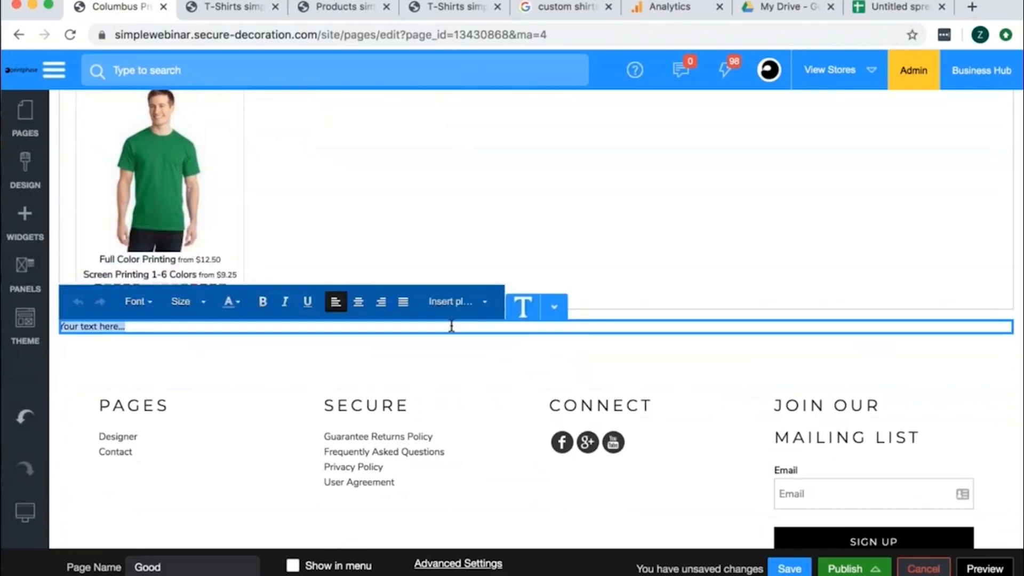
{"action": "type", "text": "On a budg"}
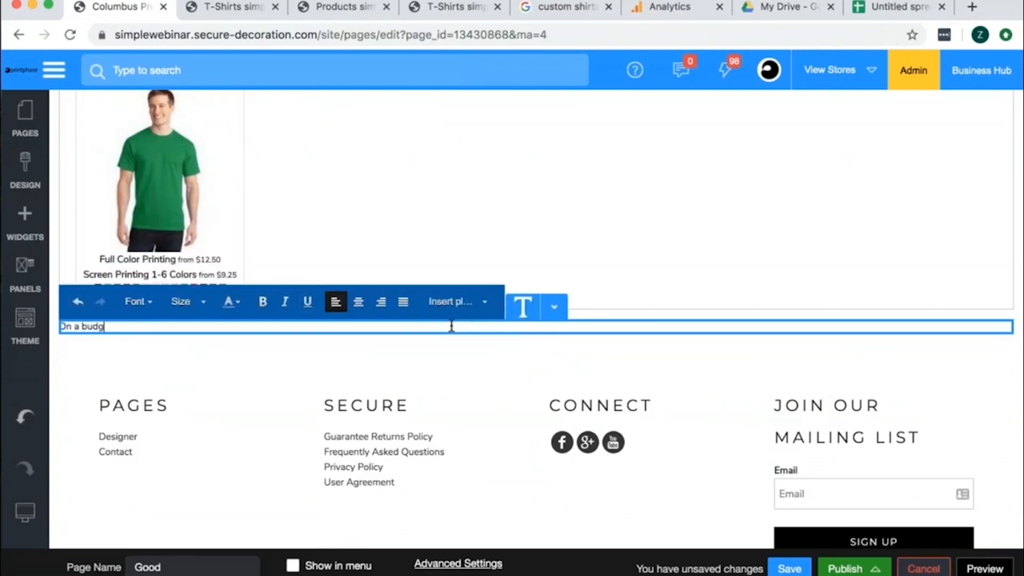
{"action": "type", "text": "et? We offer a range of low -p"}
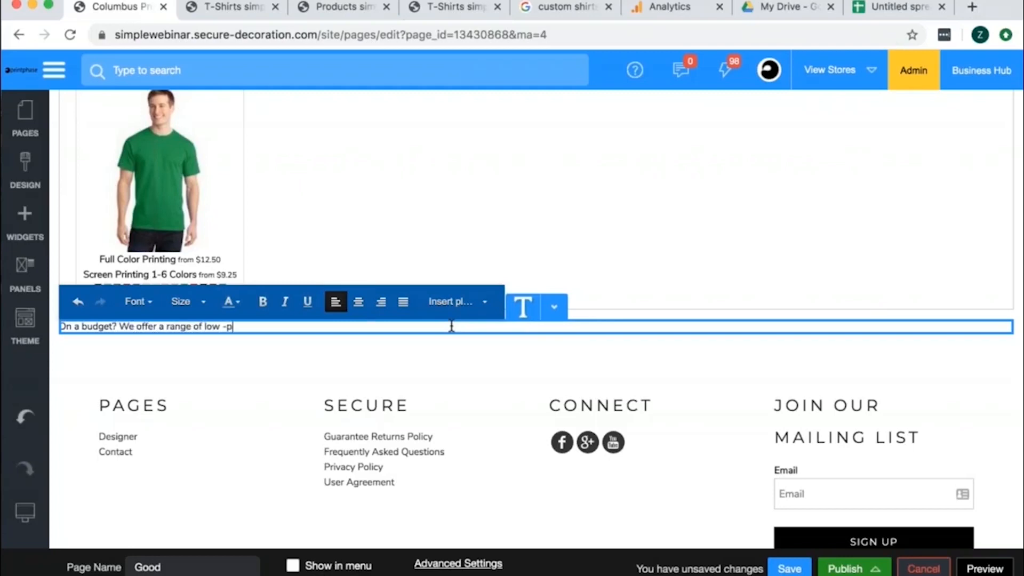
{"action": "type", "text": "rice custom t-shirts."}
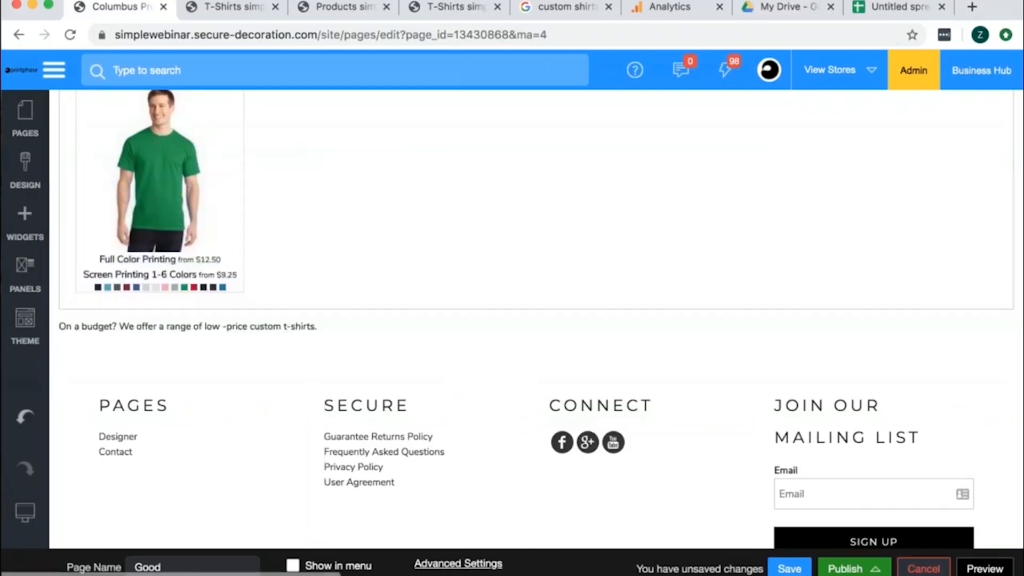
- Override the Good page's default meta page title with "Custom Value T-Shirts"
{"action": "left_click", "coordinate": [458, 563]}
{"action": "left_click", "coordinate": [421, 151]}
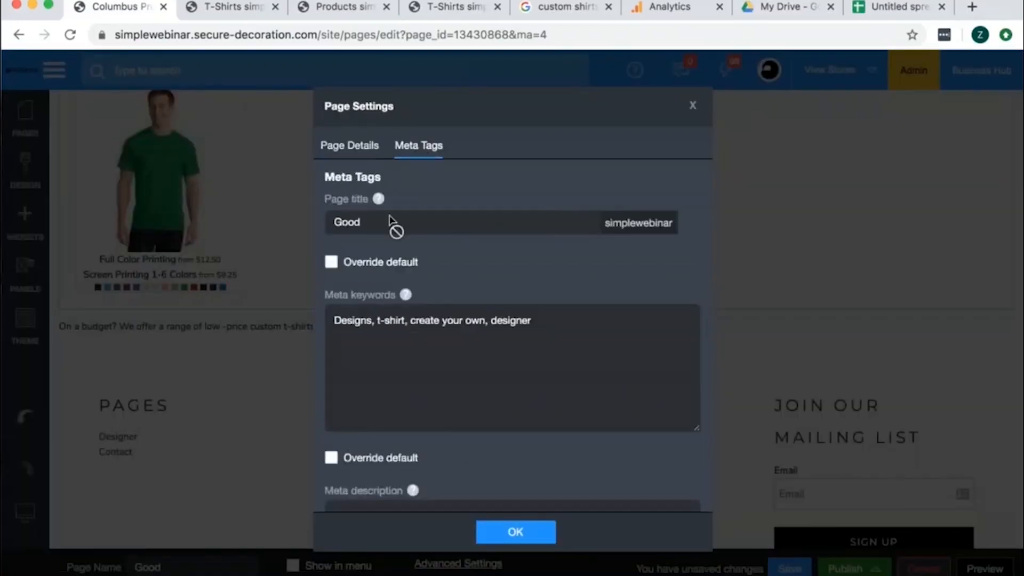
{"action": "left_click", "coordinate": [331, 262]}
{"action": "type", "text": "Custom Value"}
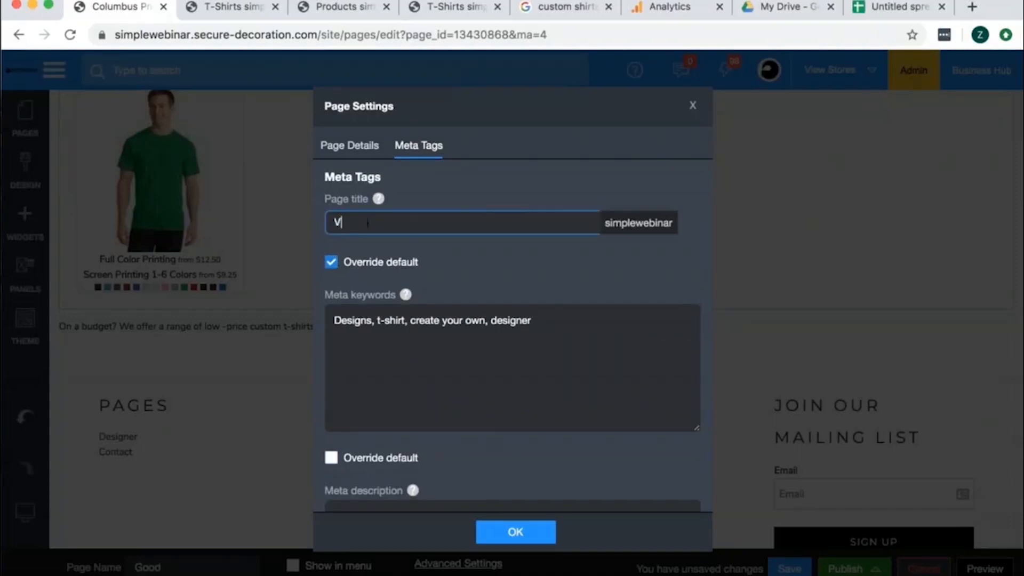
{"action": "type", "text": " T-Shirts"}
- Enable the default overrides for the Good page's meta keywords and meta description, and save the page
{"action": "scroll", "coordinate": [473, 254], "scroll_direction": "down", "scroll_amount": 3}
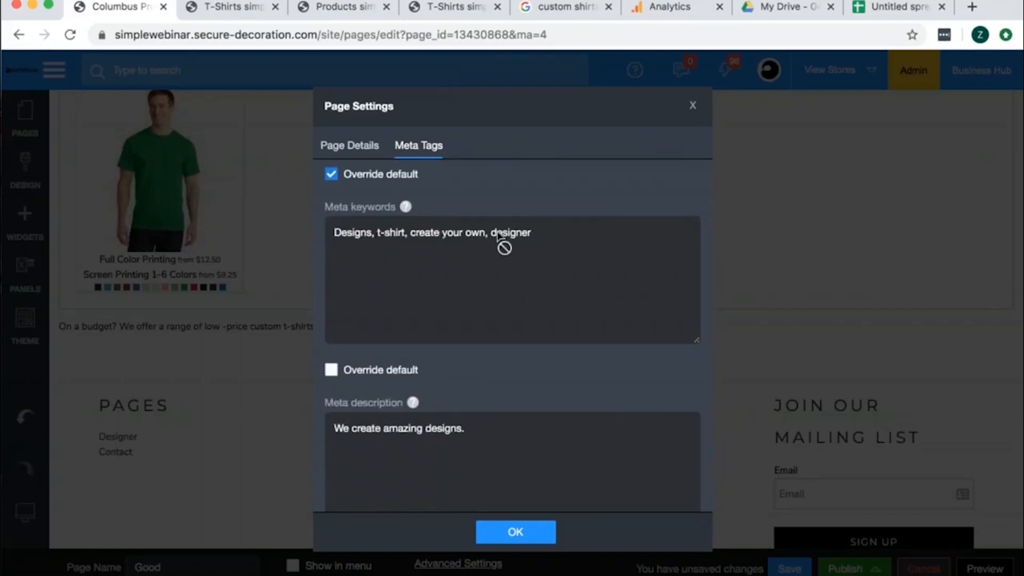
{"action": "left_click", "coordinate": [331, 370]}
{"action": "scroll", "coordinate": [336, 404], "scroll_direction": "down", "scroll_amount": 3}
{"action": "left_click", "coordinate": [330, 463]}
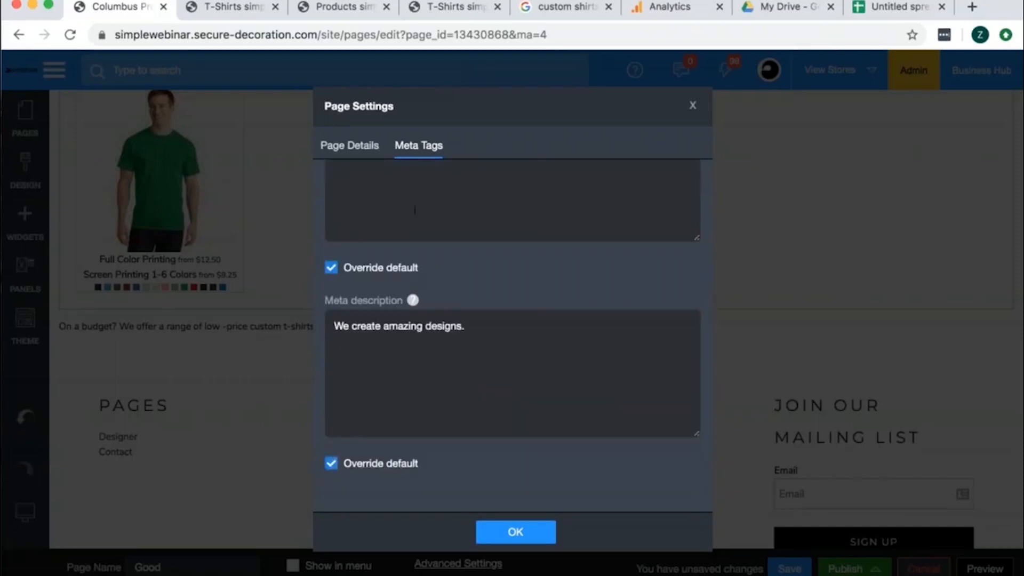
{"action": "left_click", "coordinate": [546, 533]}
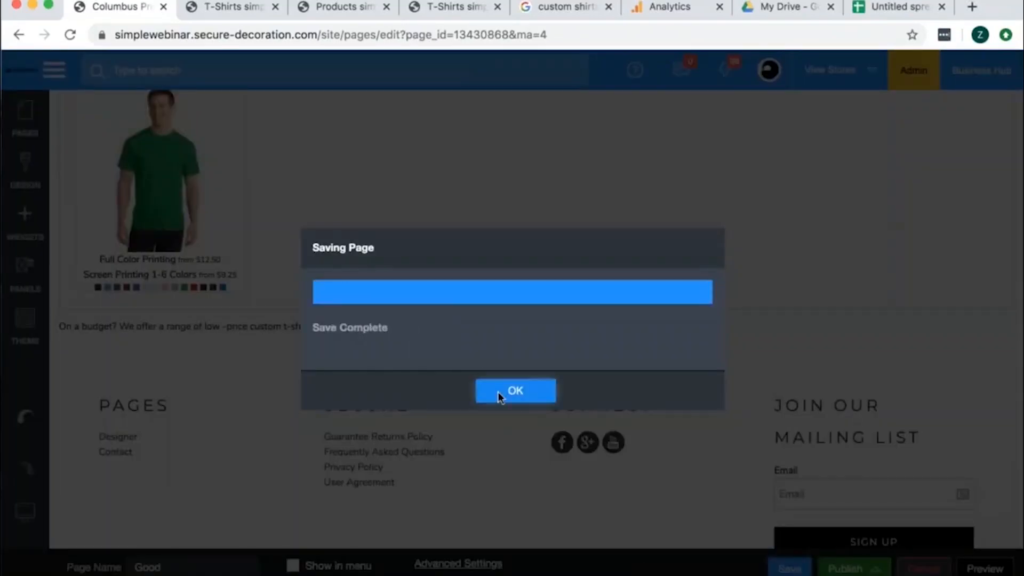
{"action": "left_click", "coordinate": [500, 396]}
- Switch to the store preview, go to its home page and open the Sweatshirts category
{"action": "left_click", "coordinate": [235, 8]}
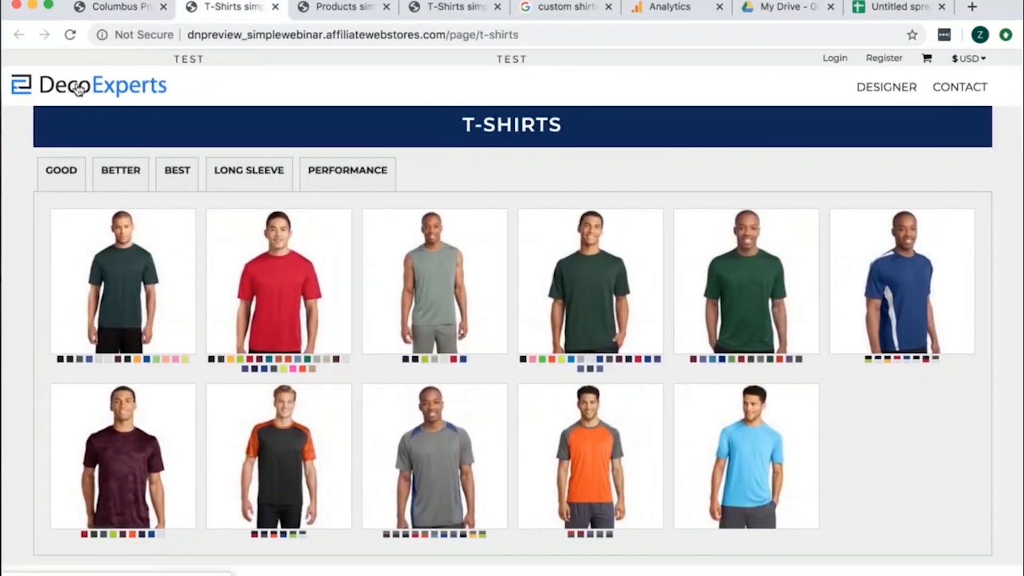
{"action": "left_click", "coordinate": [79, 91]}
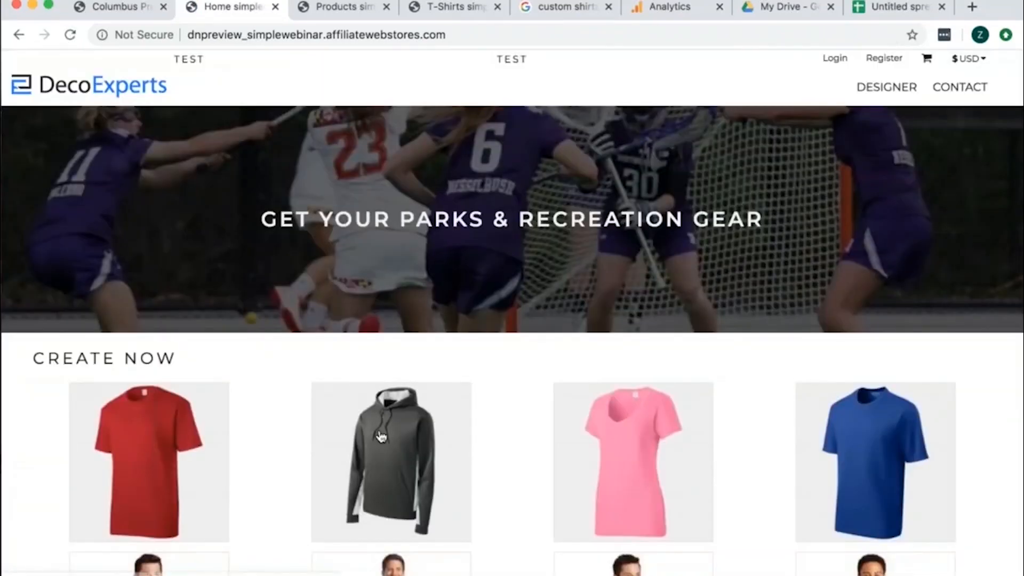
{"action": "left_click", "coordinate": [380, 436]}
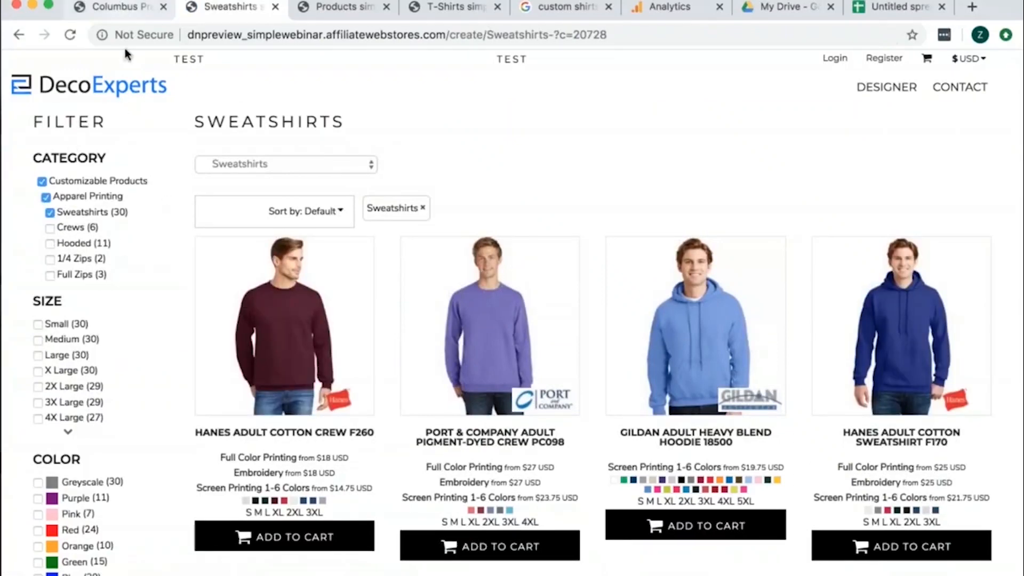
{"action": "scroll", "coordinate": [170, 212], "scroll_direction": "left", "scroll_amount": 5}
- Return to the page editor and review the Good page's details in its advanced settings
{"action": "left_click", "coordinate": [106, 15]}
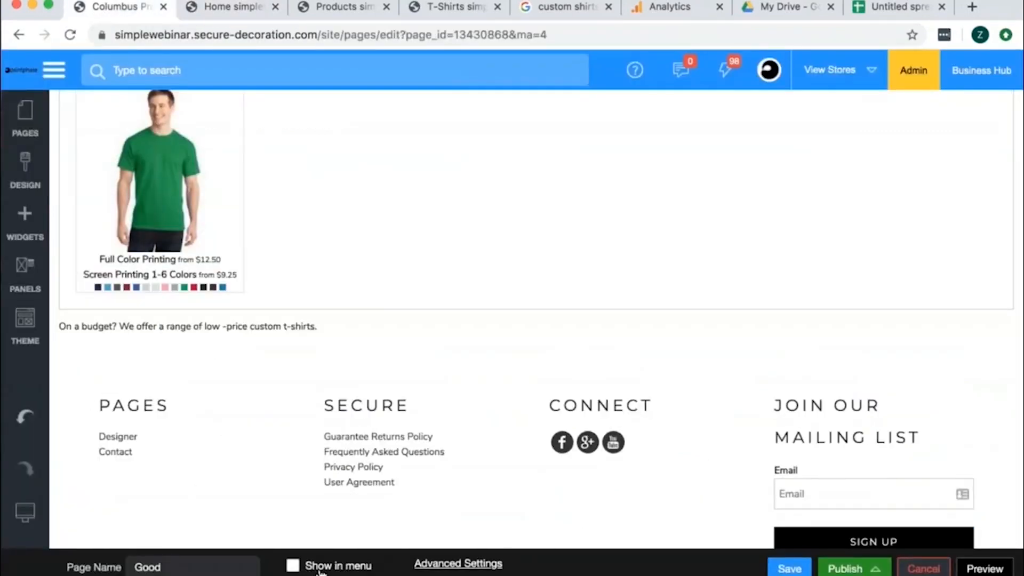
{"action": "left_click", "coordinate": [457, 564]}
{"action": "scroll", "coordinate": [392, 214], "scroll_direction": "up", "scroll_amount": 10}
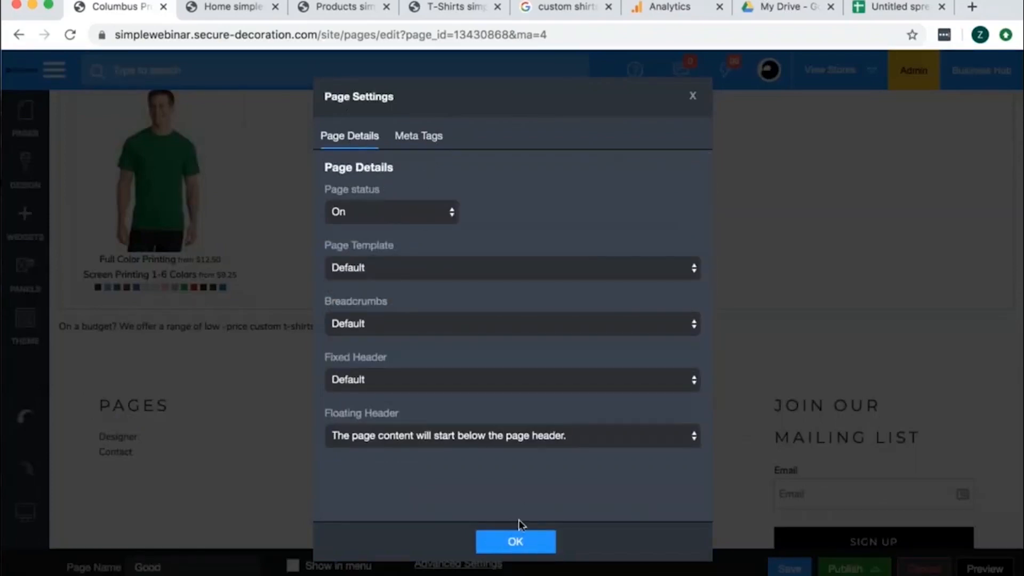
{"action": "left_click", "coordinate": [515, 541]}
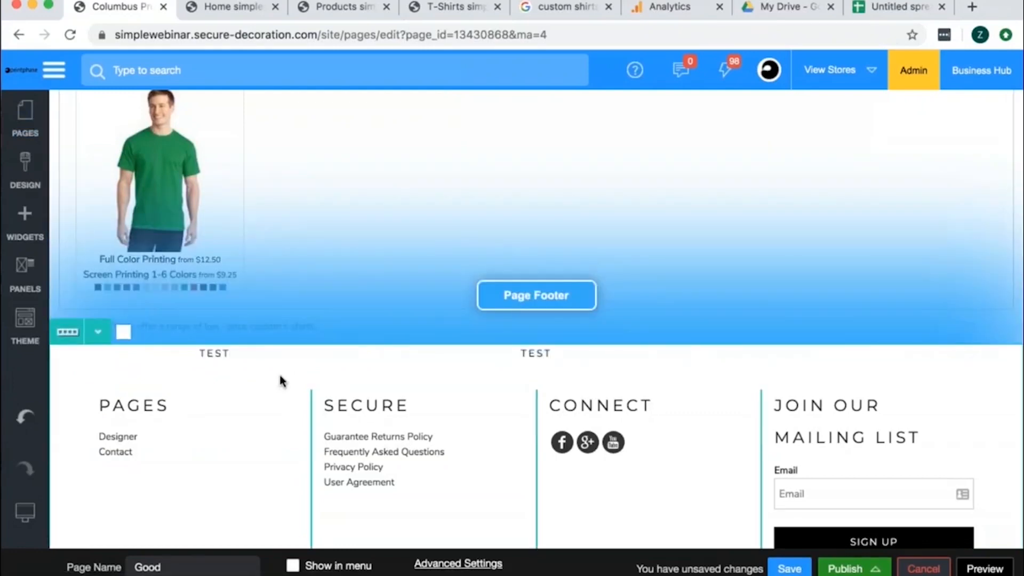
- Preview the Good page and load its path /page/t-shirts/good from the store's home page tab
{"action": "left_click", "coordinate": [981, 568]}
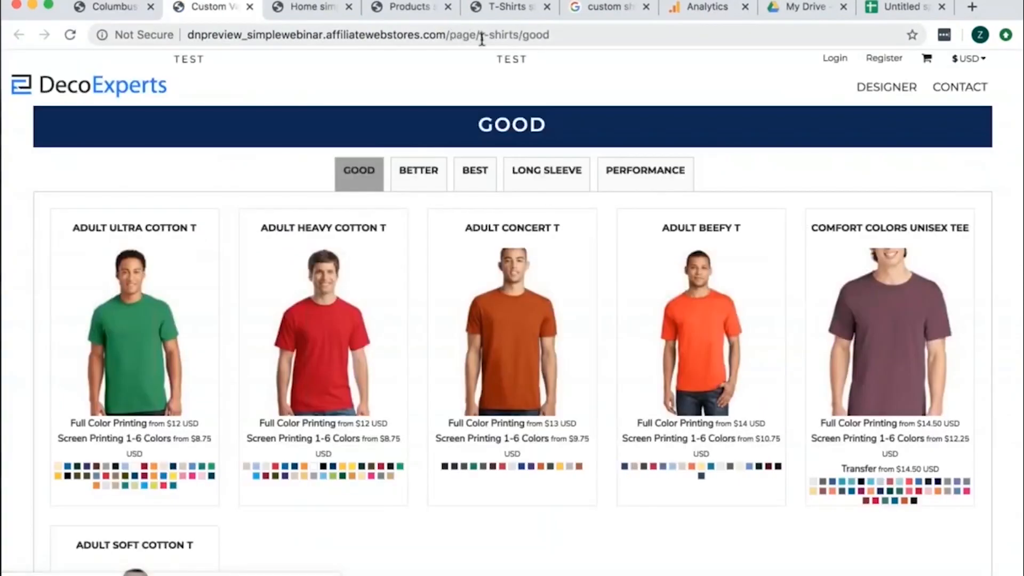
{"action": "left_click_drag", "start_coordinate": [551, 35], "coordinate": [445, 32]}
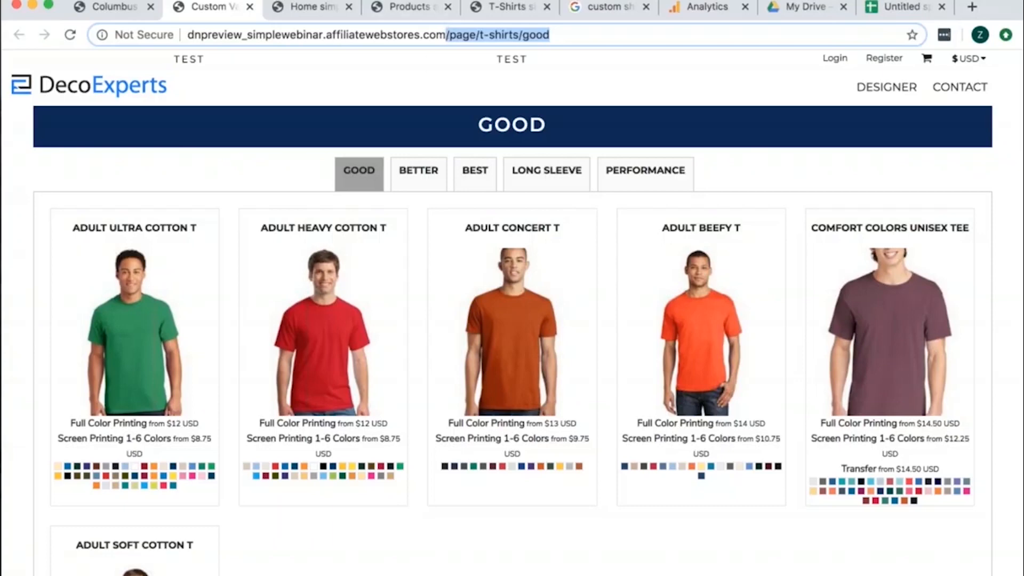
{"action": "left_click", "coordinate": [314, 7]}
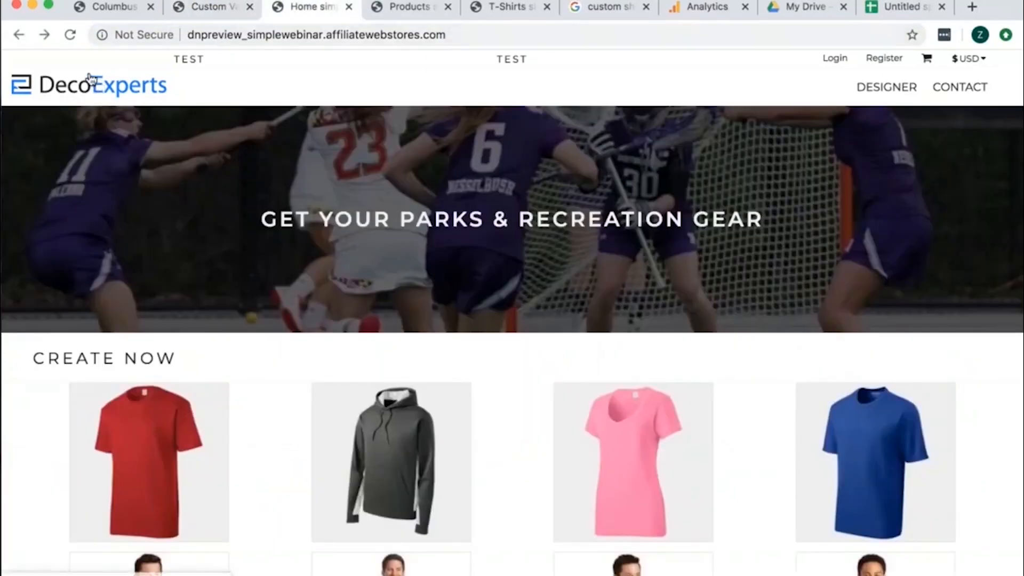
{"action": "left_click", "coordinate": [486, 41]}
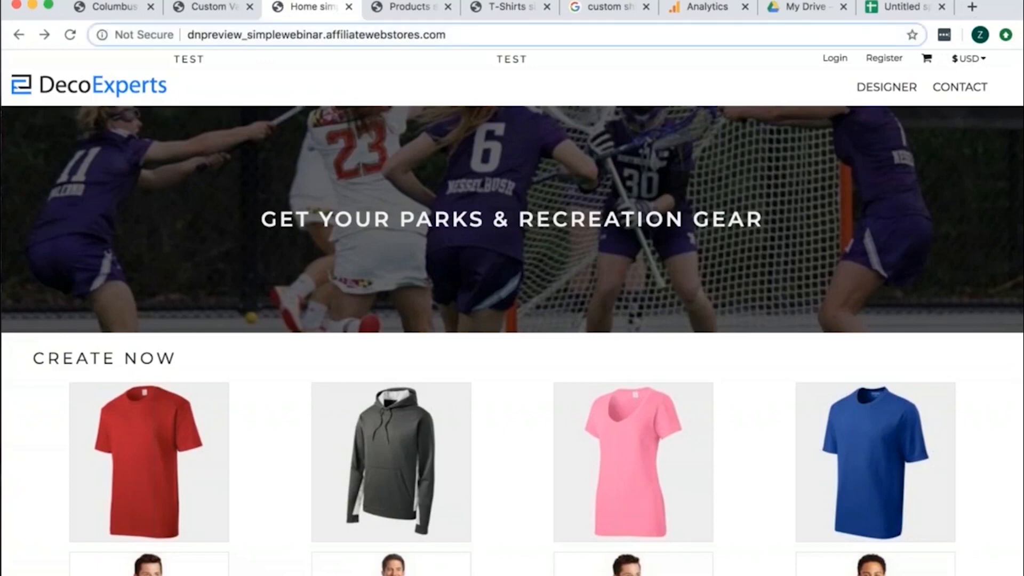
{"action": "type", "text": "dnpreview_simplewebinar.affiliatewebstores.com/page/t-shirts/good"}
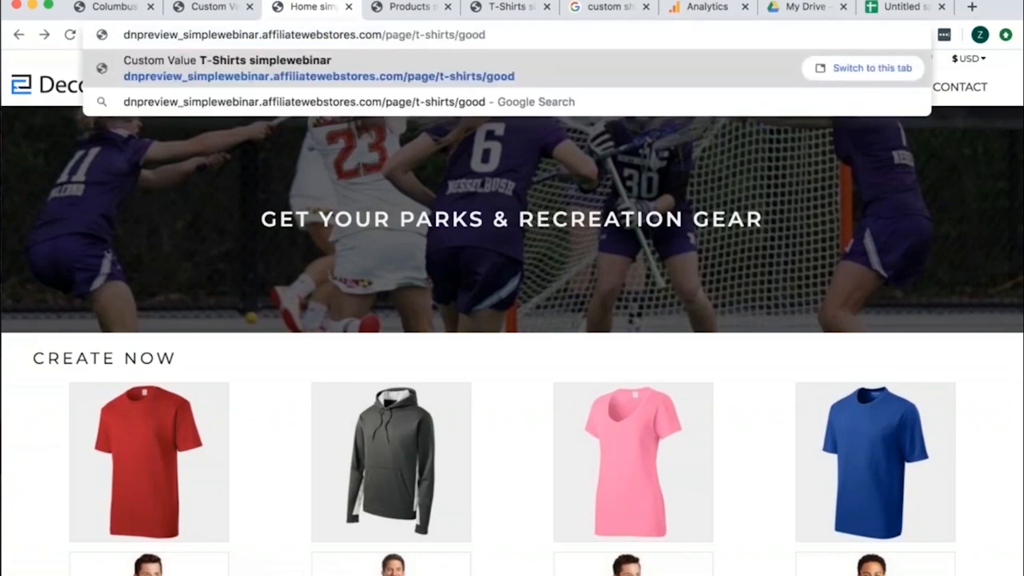
{"action": "key", "text": "Return"}
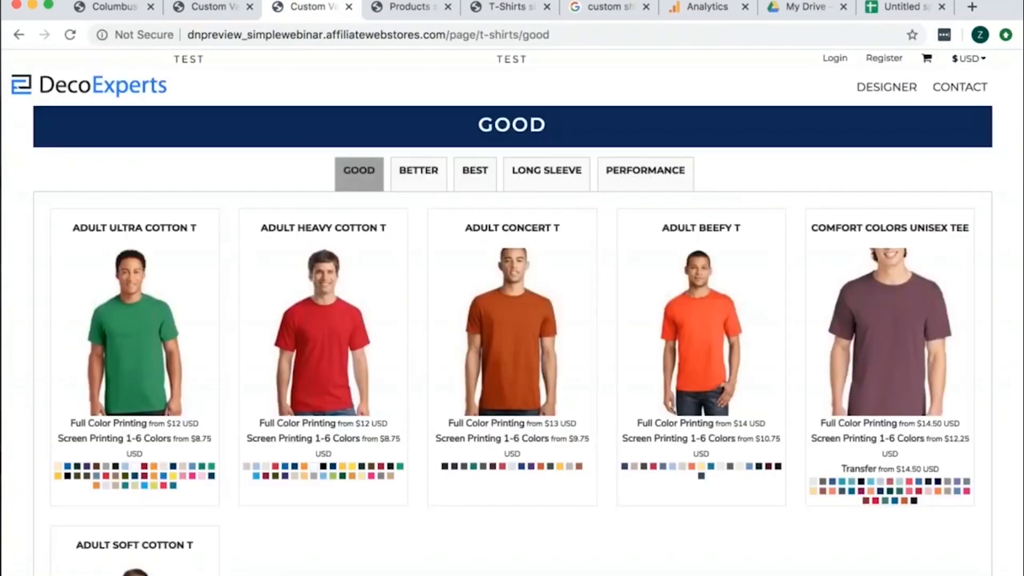